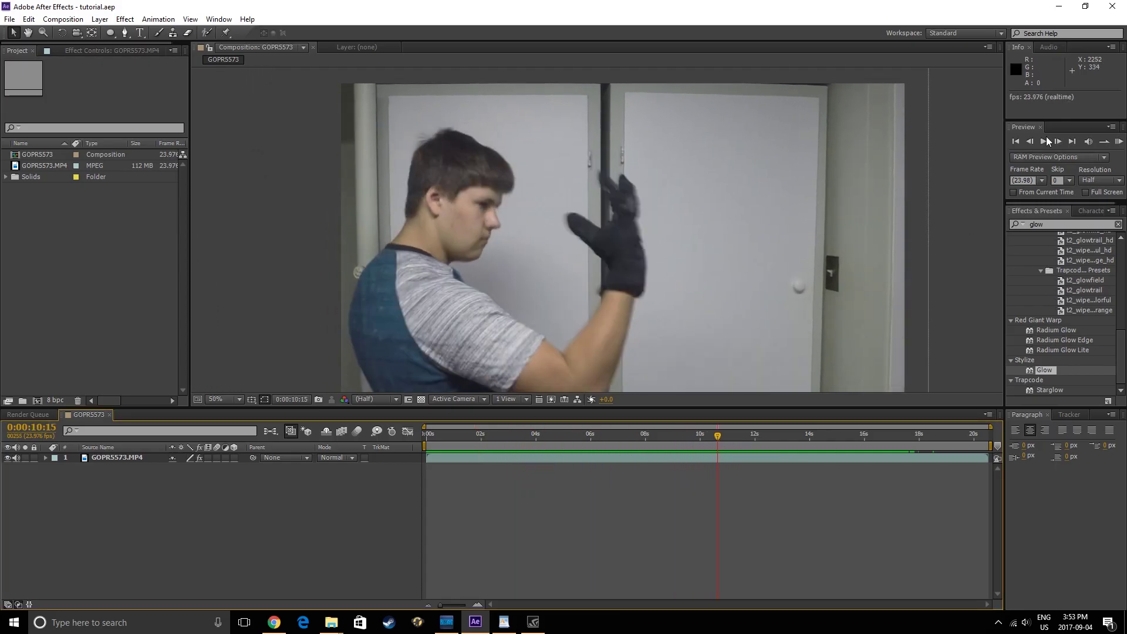
# At 0:00:10:10, duplicate the GOPR5573.MP4 layer and rename the copy Glove Roto
pyautogui.click(1031, 141)
pyautogui.click(1031, 141)
pyautogui.click(1030, 141)
pyautogui.click(1030, 140)
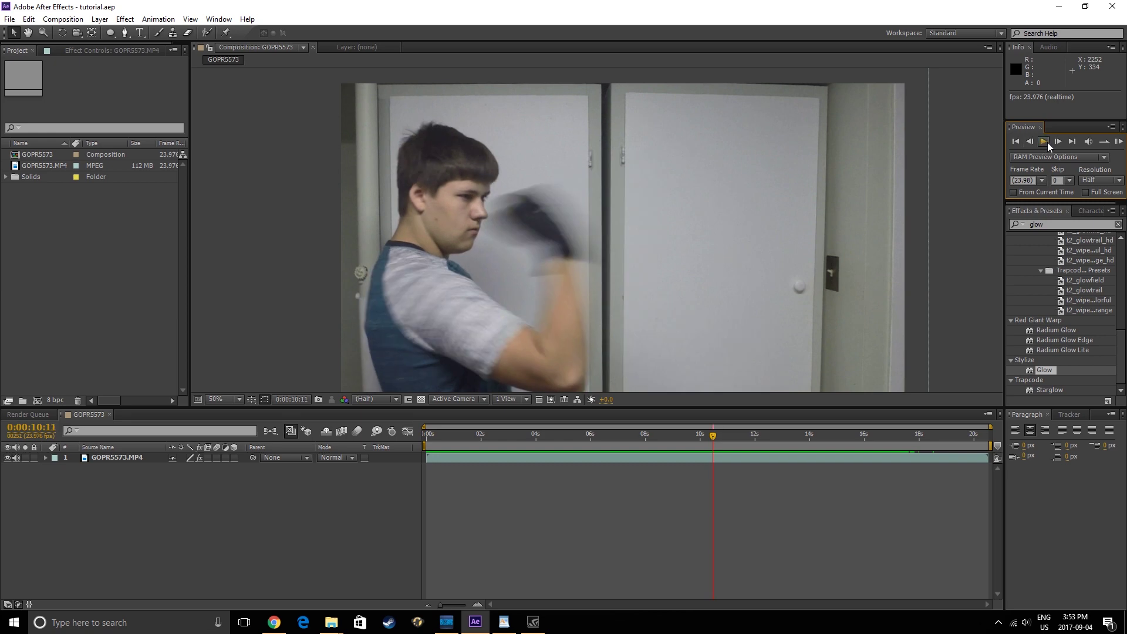
pyautogui.click(132, 459)
pyautogui.hotkey('ctrl', 'd')
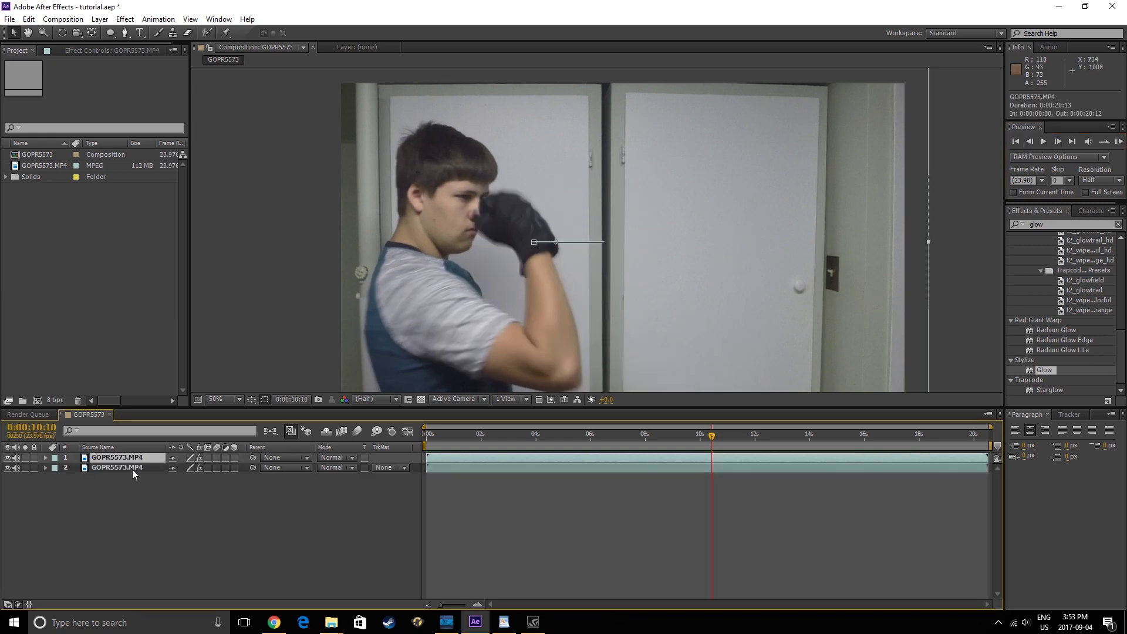
pyautogui.press('Return')
pyautogui.write('Glove Roto')
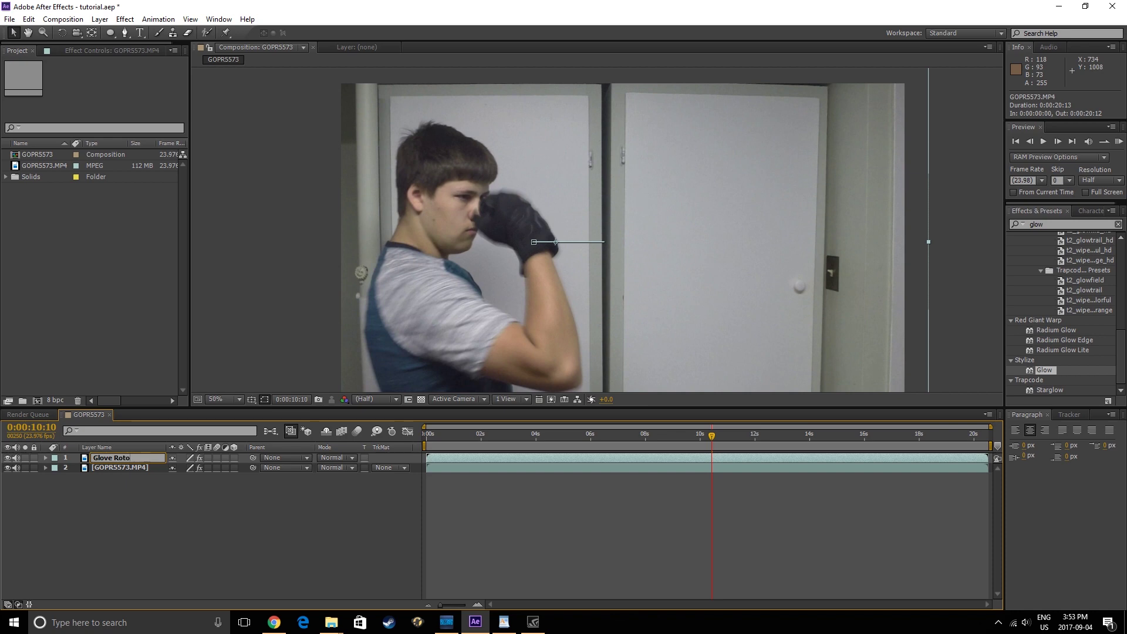
pyautogui.click(157, 484)
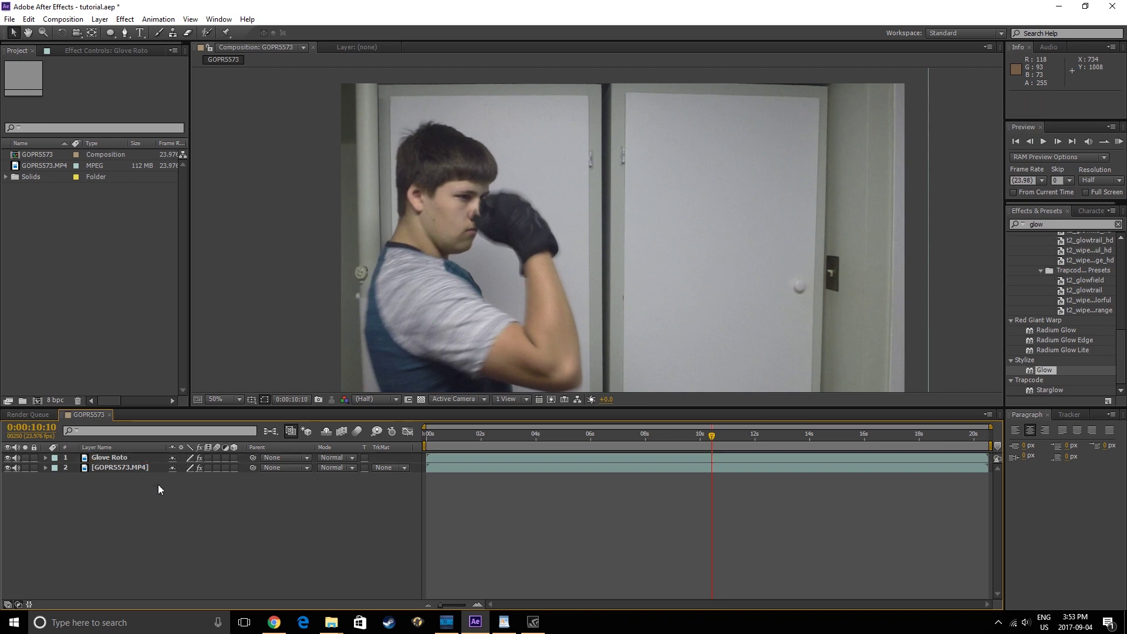
# Trim the Glove Roto layer so it starts at 0:00:10:10 and ends at 0:00:18:01
pyautogui.moveTo(427, 457); pyautogui.dragTo(712, 458)
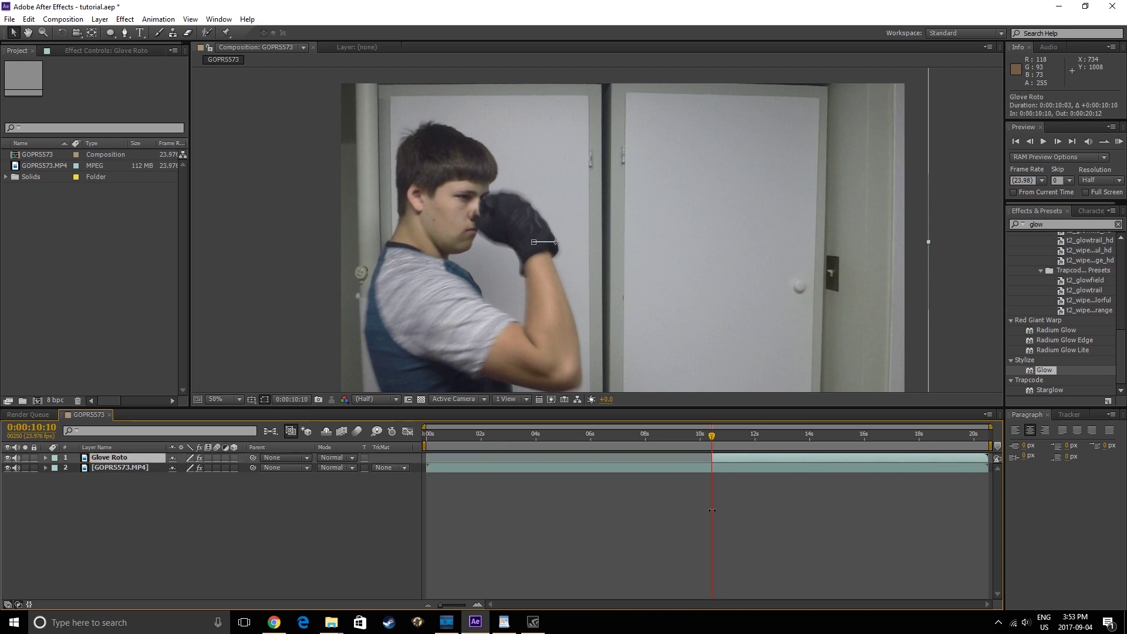
pyautogui.click(920, 435)
pyautogui.hotkey('alt', ']')
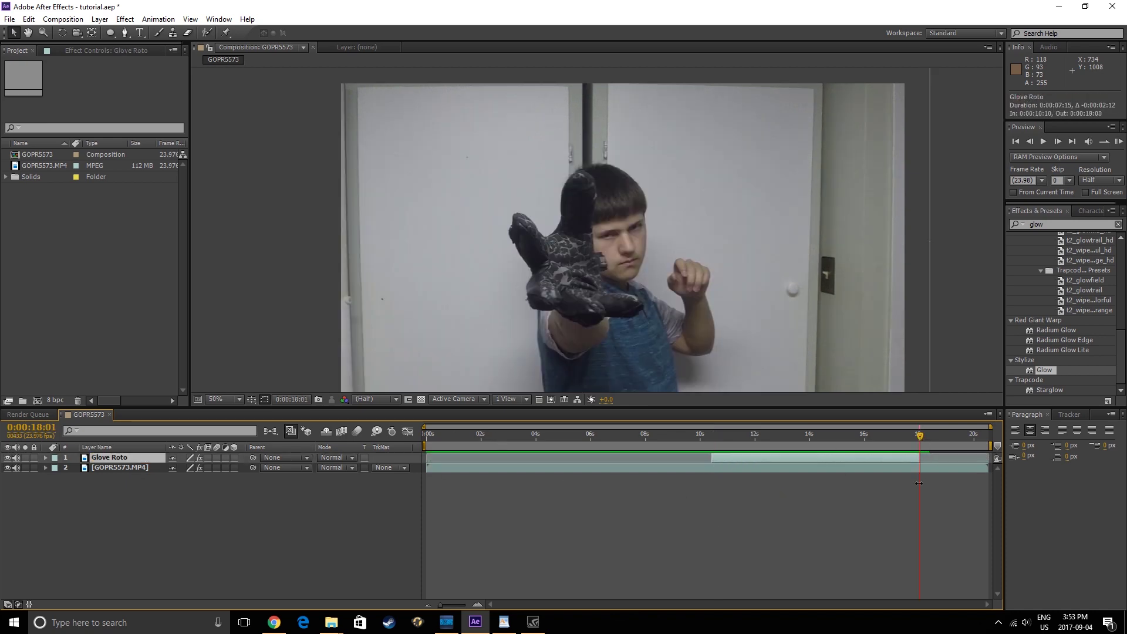
# Open the Glove Roto layer for rotoscoping and mark the gloved hand with the Roto Brush at 0:00:10:10
pyautogui.doubleClick(106, 457)
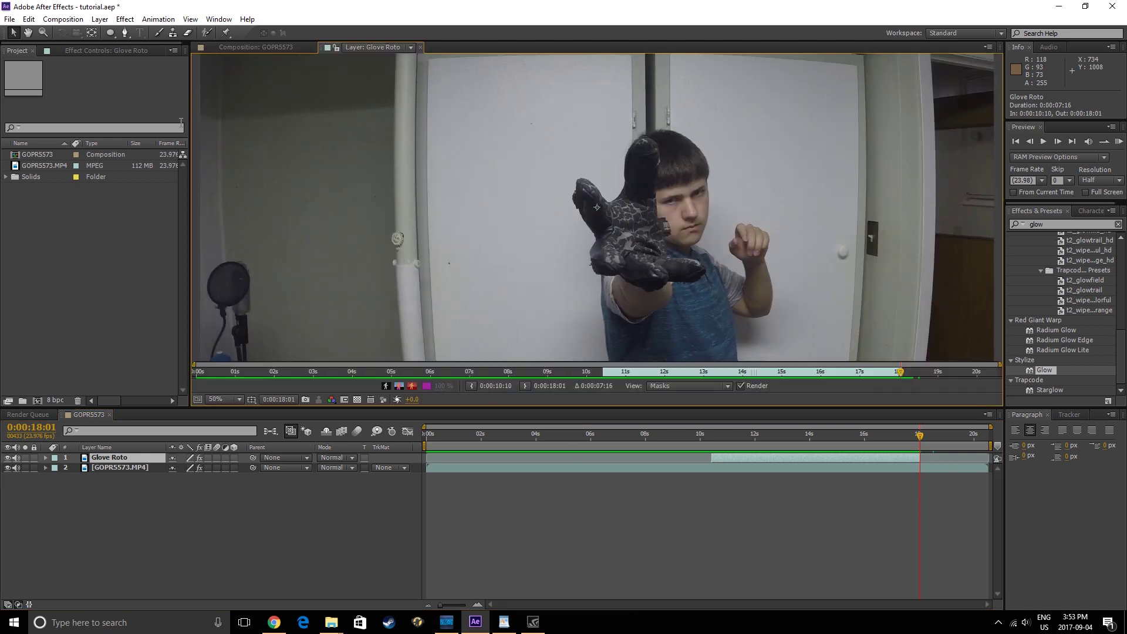
pyautogui.click(207, 32)
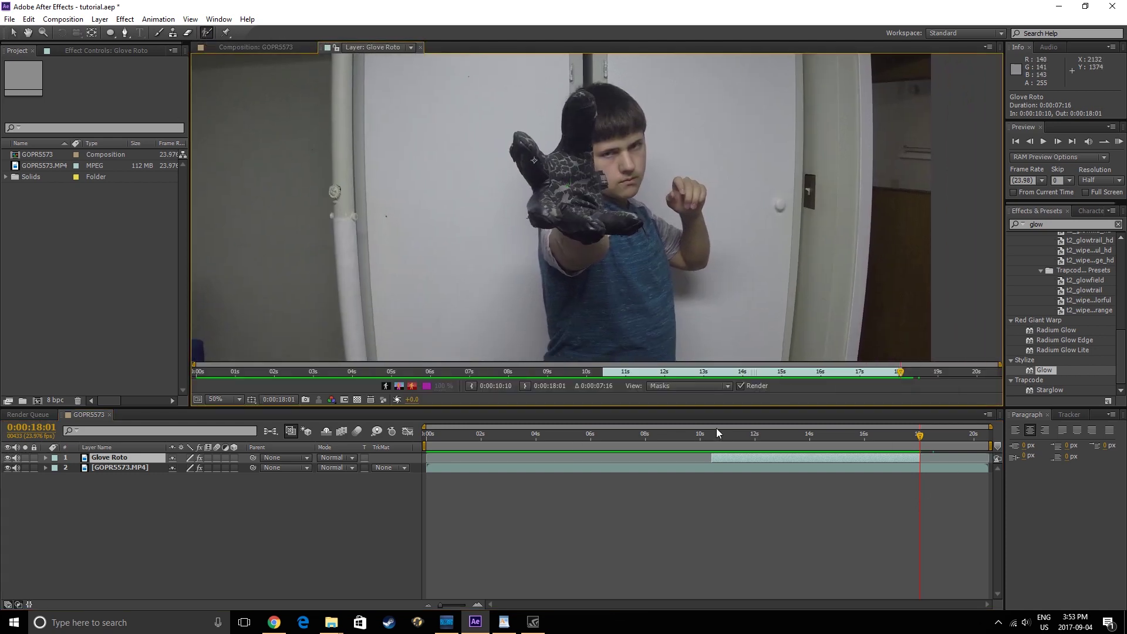
pyautogui.click(711, 435)
pyautogui.moveTo(710, 438); pyautogui.dragTo(711, 435)
pyautogui.moveTo(468, 124); pyautogui.dragTo(464, 134)
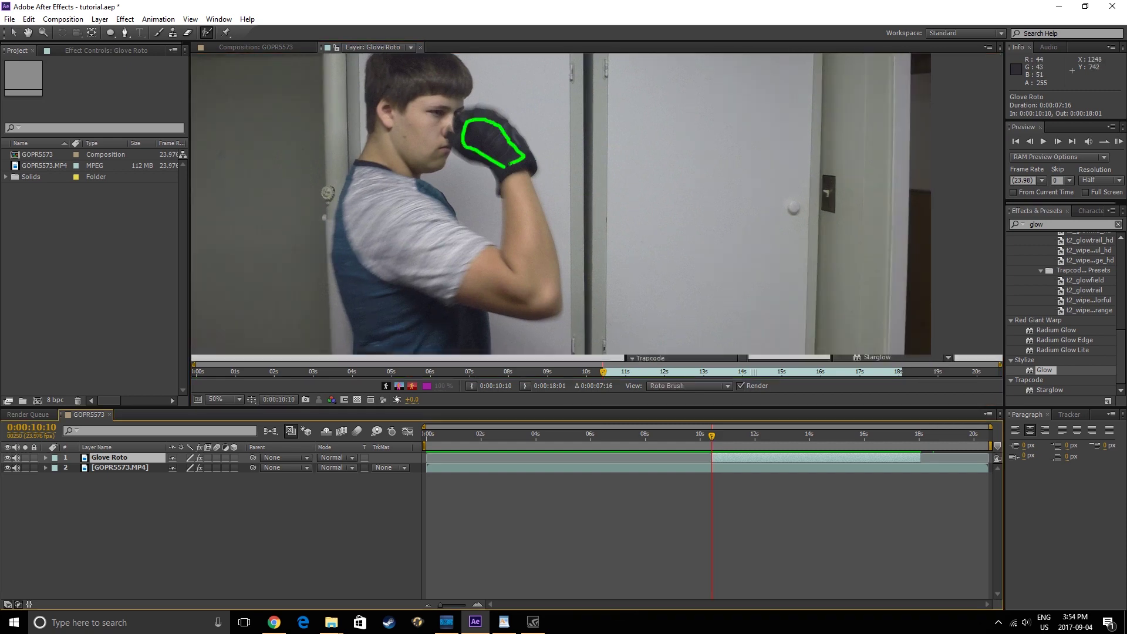
pyautogui.moveTo(491, 180); pyautogui.dragTo(566, 156)
# Advance a few frames and correct the Roto Brush selection with new strokes over the moving glove
pyautogui.press('pagedown')
pyautogui.press('pagedown')
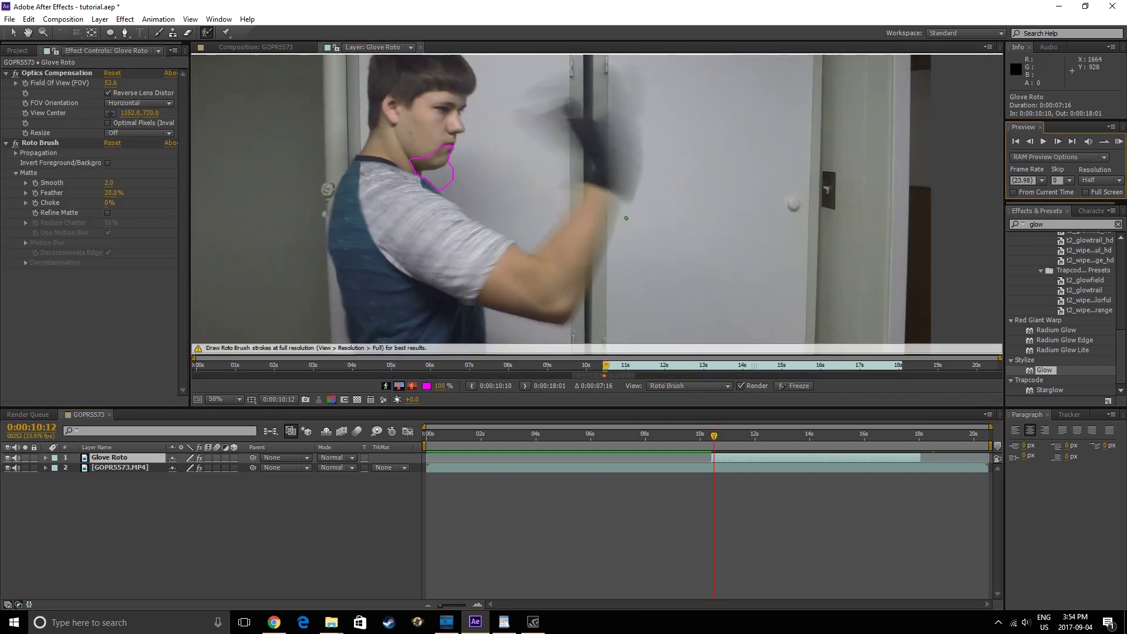
pyautogui.press('pagedown')
pyautogui.moveTo(599, 151)
pyautogui.mouseDown()
pyautogui.moveTo(607, 202)
pyautogui.moveTo(580, 192)
pyautogui.mouseUp()
pyautogui.moveTo(584, 141); pyautogui.dragTo(555, 114)
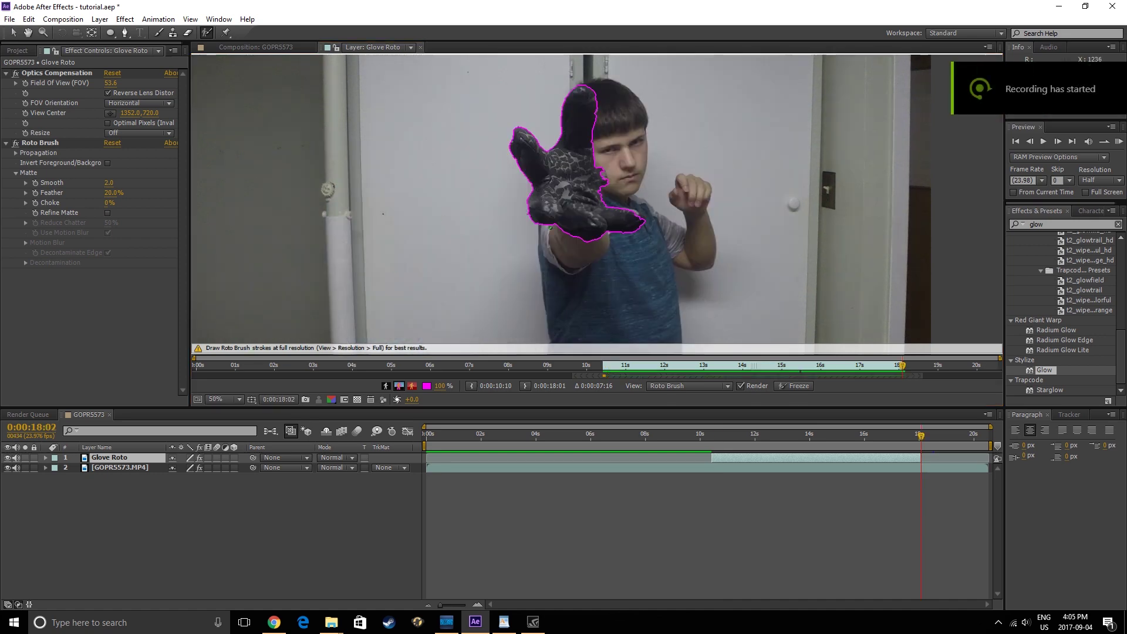
# Check the glove matte around 0:00:12:02, return to the GOPR5573 composition and hide the GOPR5573.MP4 layer
pyautogui.moveTo(916, 436); pyautogui.dragTo(758, 450)
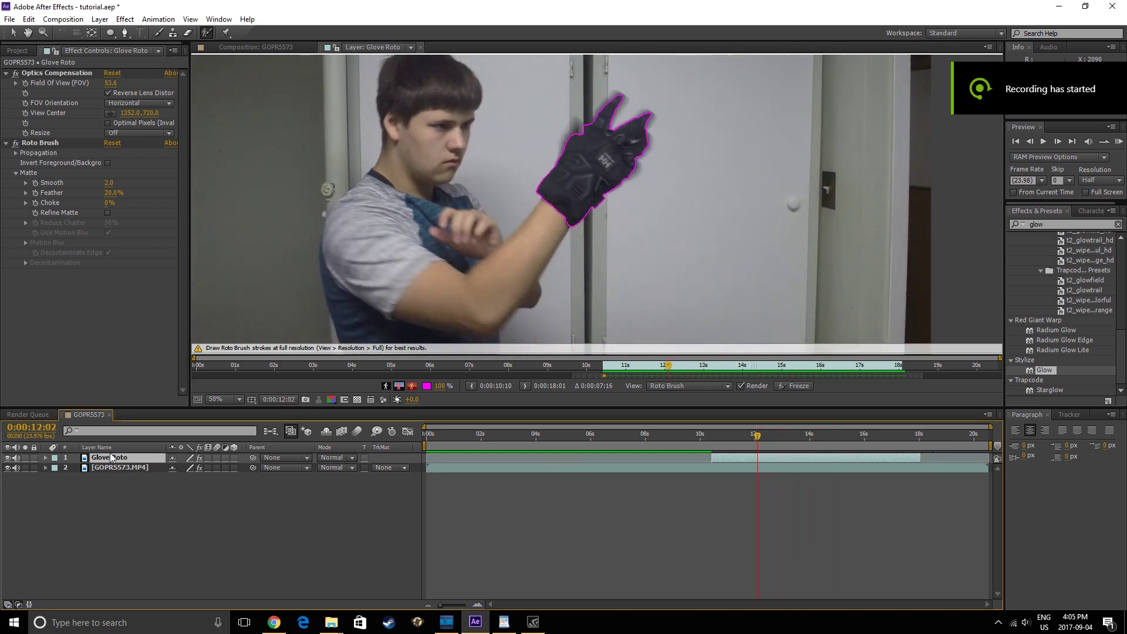
pyautogui.click(242, 48)
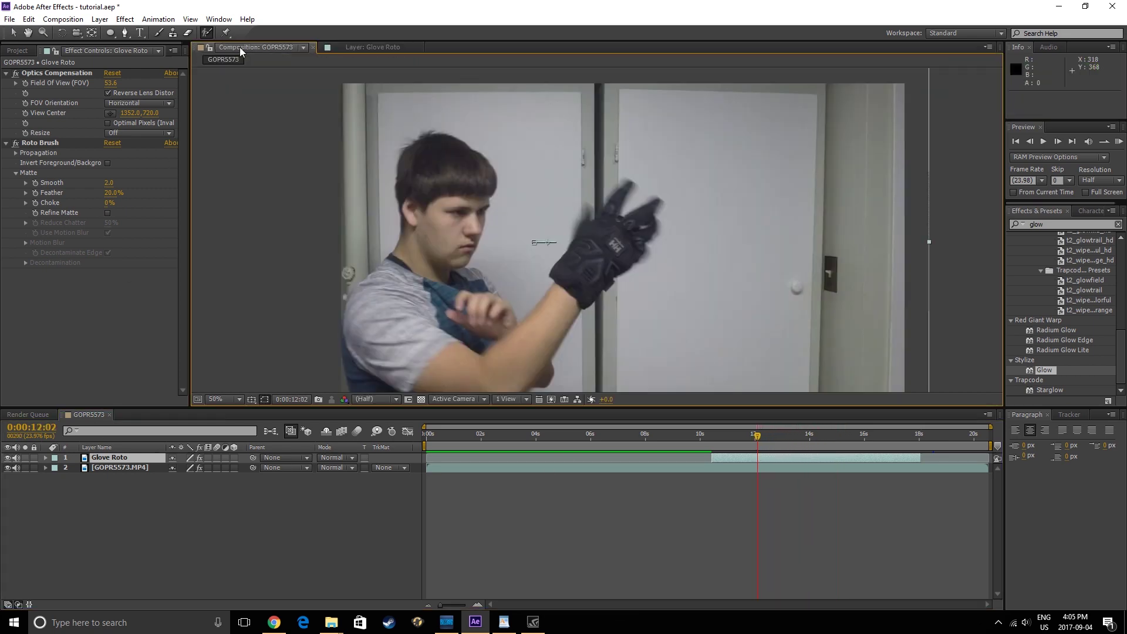
pyautogui.click(7, 469)
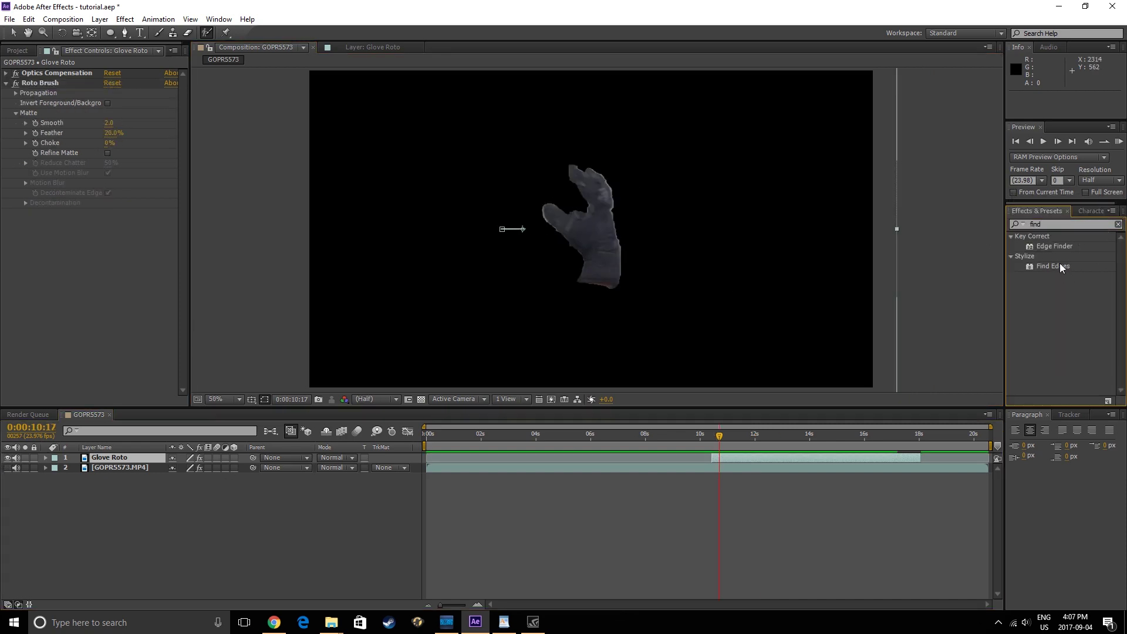
# Apply an inverted Find Edges and a Levels effect to Glove Roto, with Input Black 30 and Gamma 5.00
pyautogui.moveTo(1053, 265); pyautogui.dragTo(254, 462)
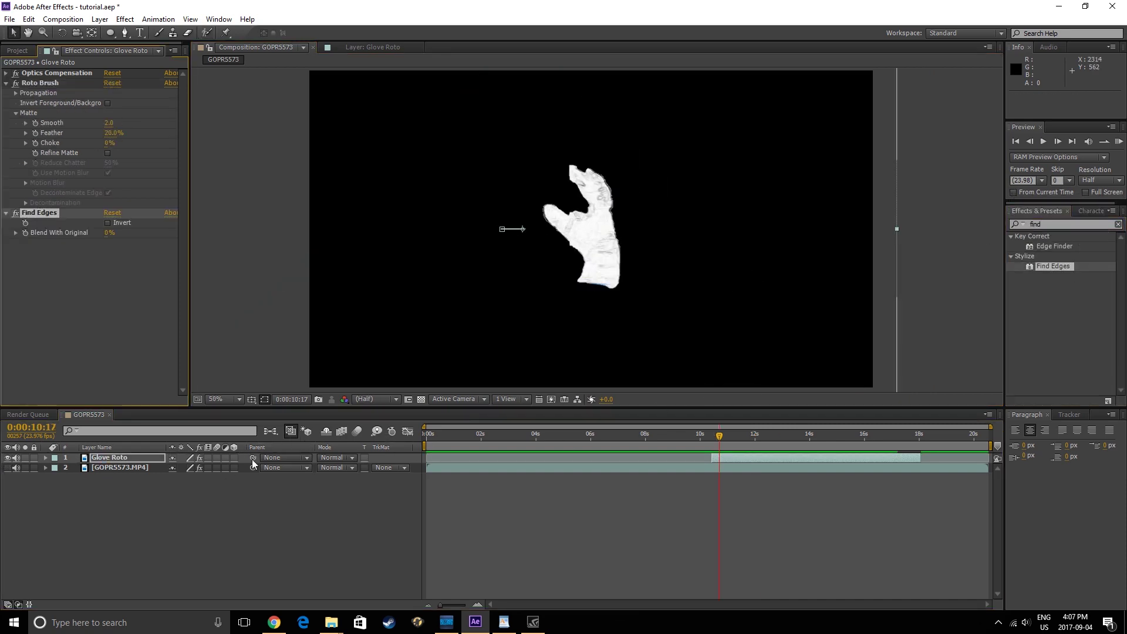
pyautogui.click(107, 223)
pyautogui.doubleClick(1035, 224)
pyautogui.write('level')
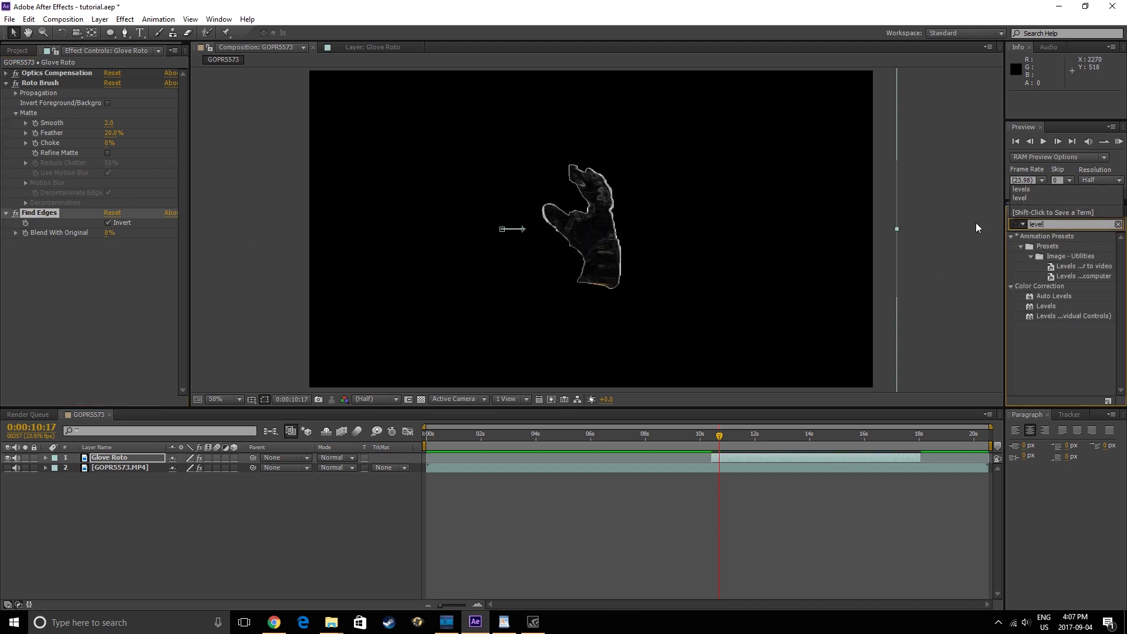
pyautogui.moveTo(1044, 307); pyautogui.dragTo(228, 313)
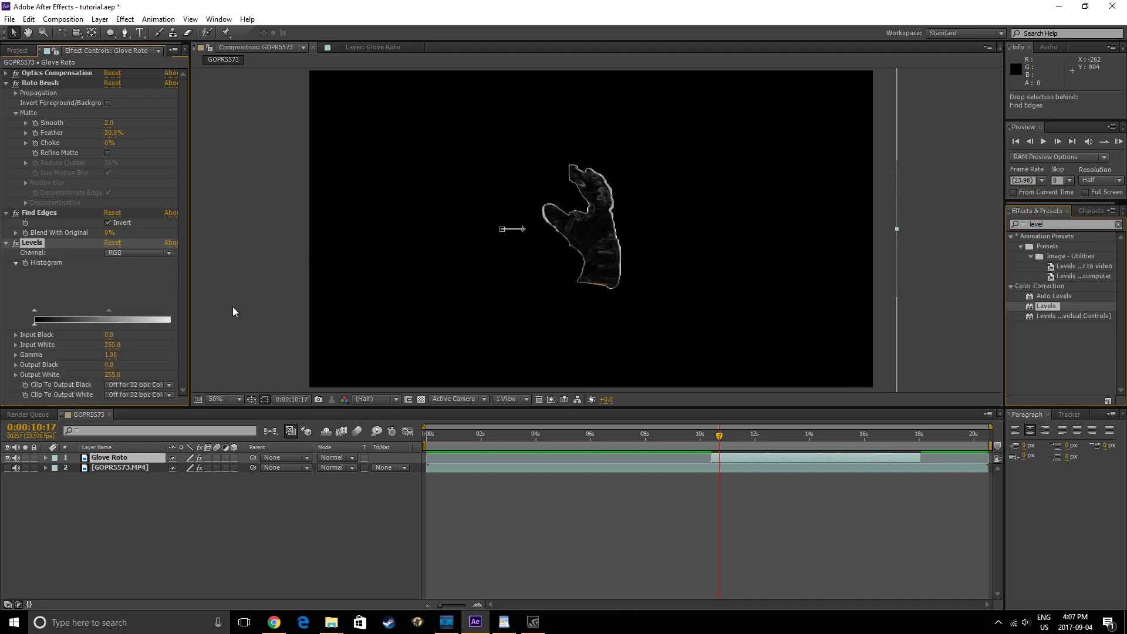
pyautogui.moveTo(72, 314); pyautogui.dragTo(53, 317)
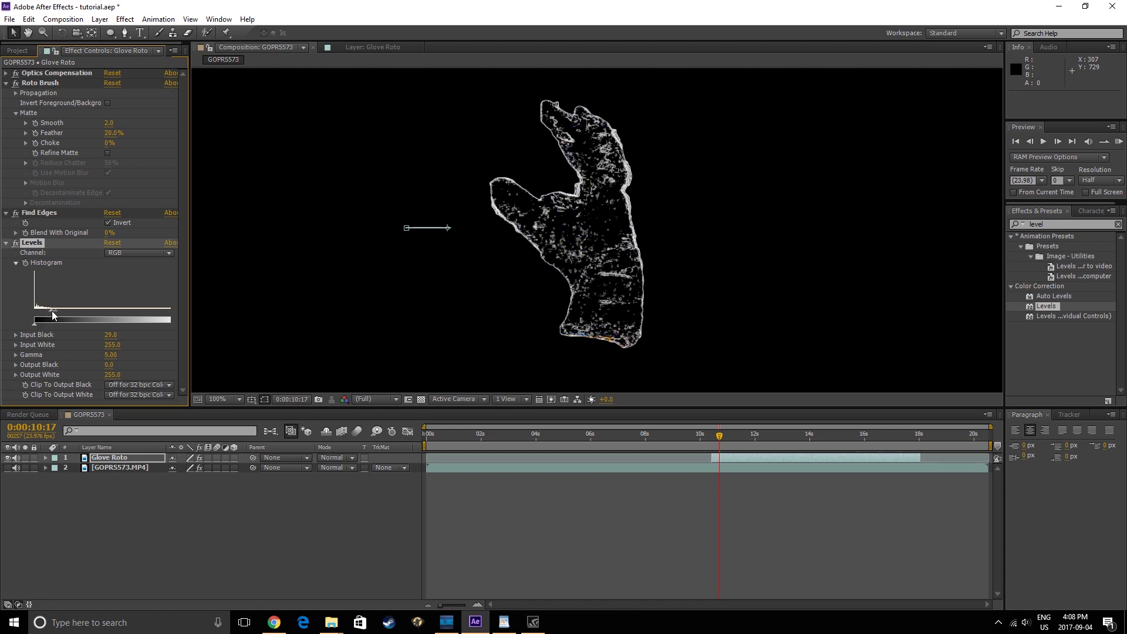
pyautogui.press(',')
# Set the composition's work area to run from 0:00:10:10 to 0:00:18:00
pyautogui.moveTo(700, 444); pyautogui.dragTo(737, 452)
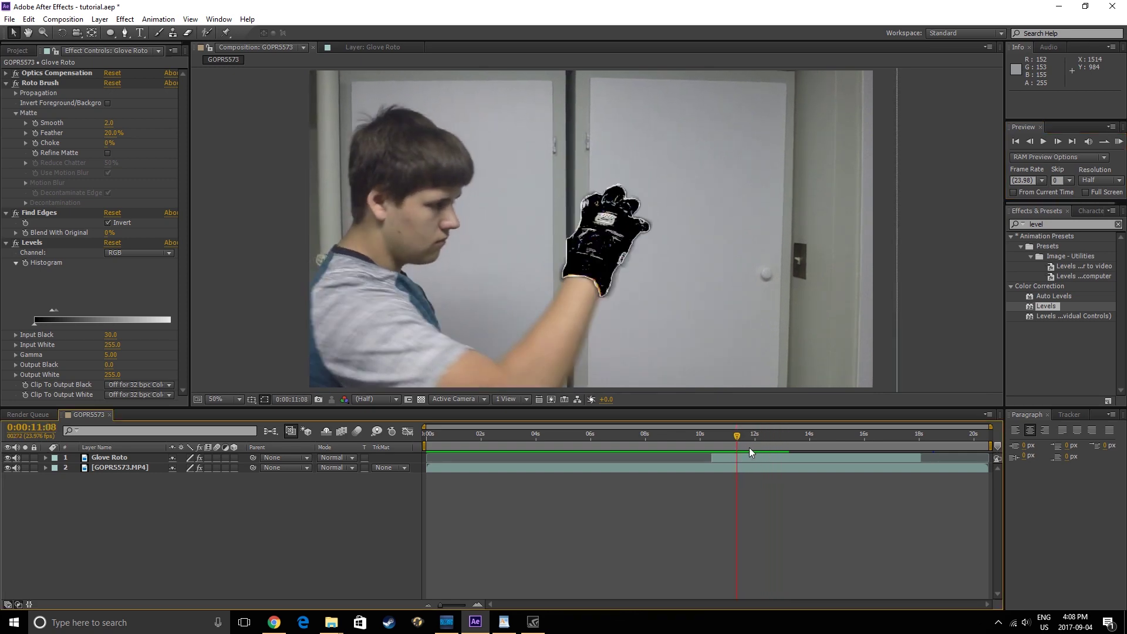
pyautogui.moveTo(425, 446)
pyautogui.mouseDown()
pyautogui.moveTo(789, 516)
pyautogui.moveTo(710, 530)
pyautogui.mouseUp()
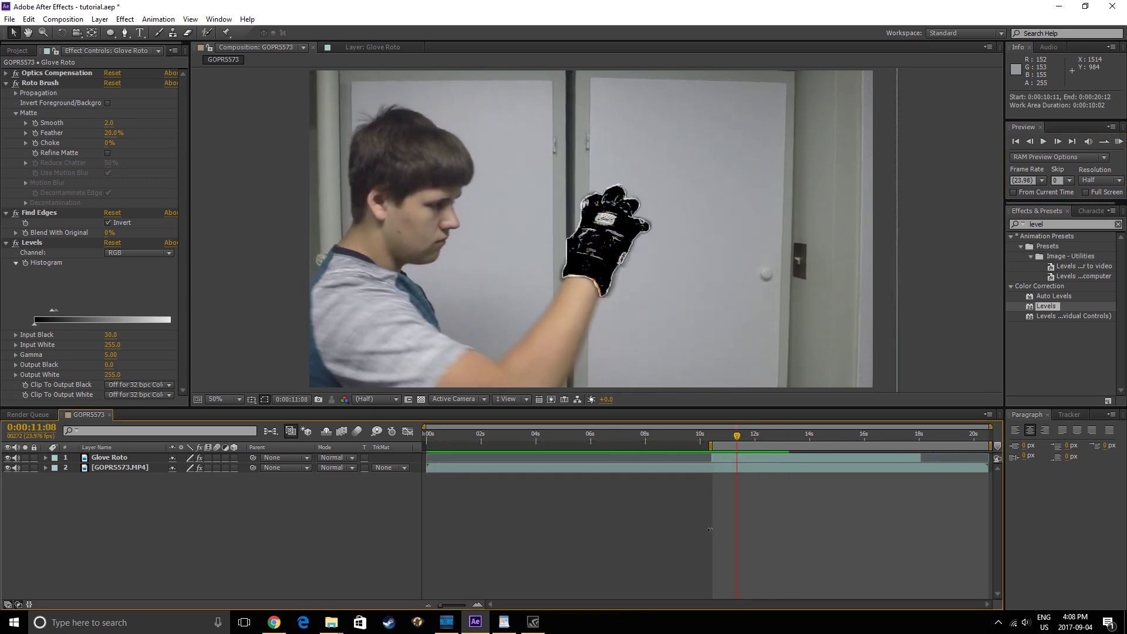
pyautogui.moveTo(982, 440); pyautogui.dragTo(921, 446)
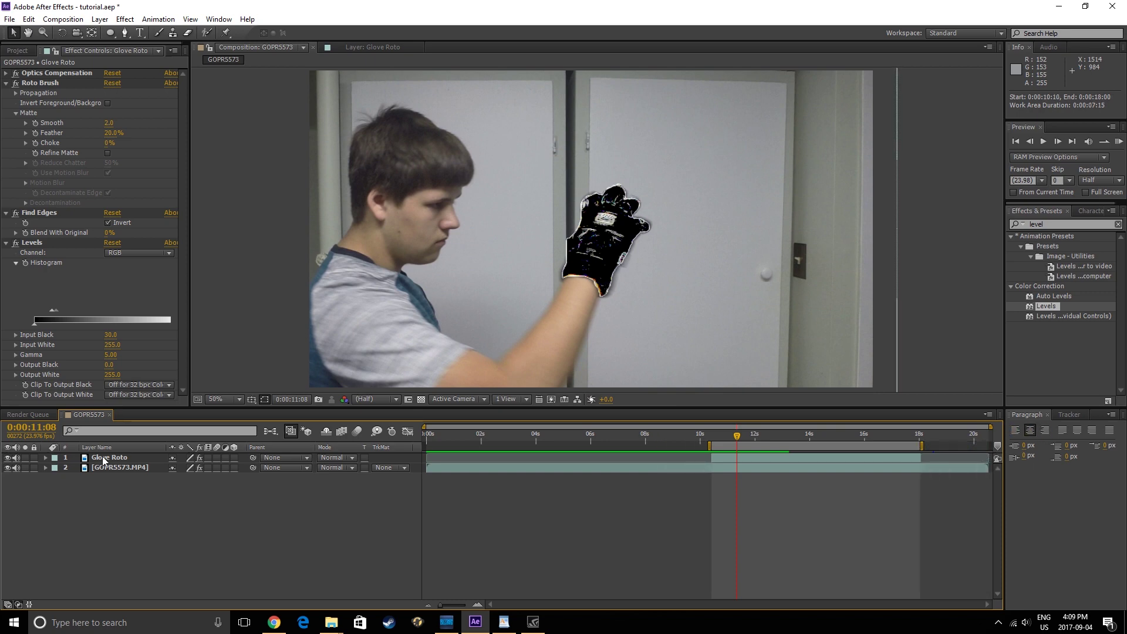
# Pre-compose the Glove Roto layer, moving all attributes into the new composition and keeping the suggested name
pyautogui.rightClick(104, 458)
pyautogui.click(146, 363)
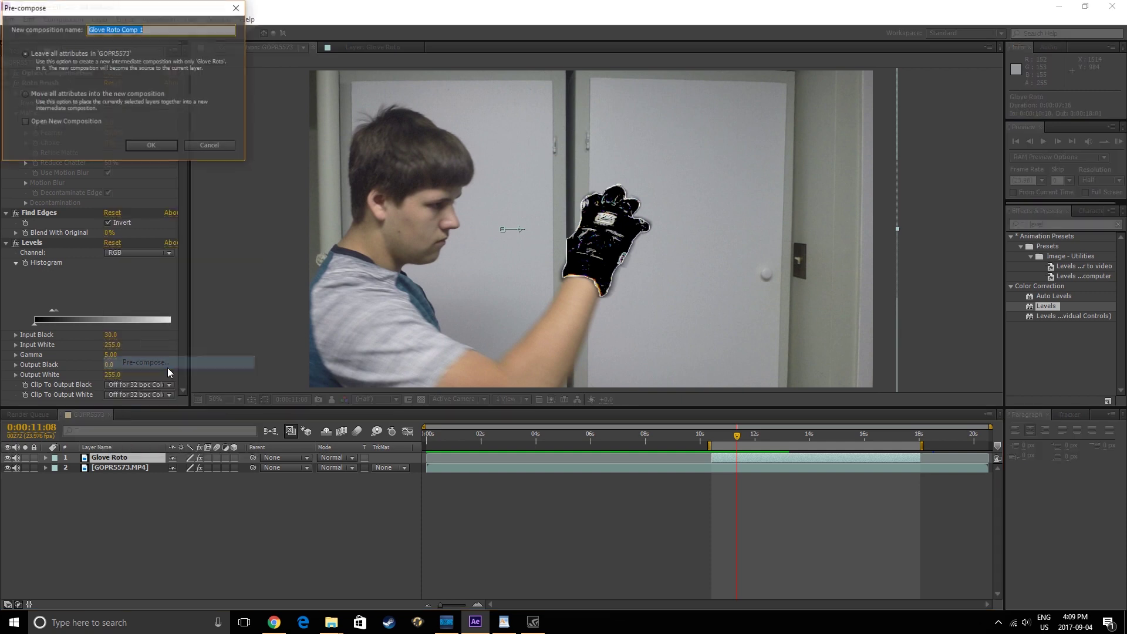
pyautogui.click(24, 96)
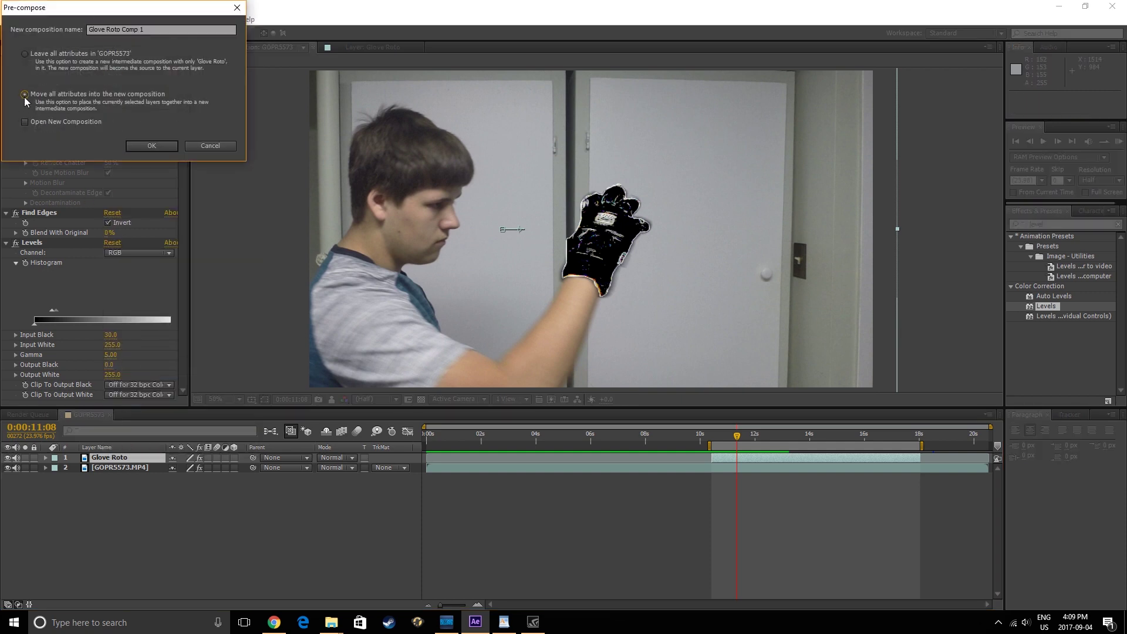
pyautogui.click(143, 145)
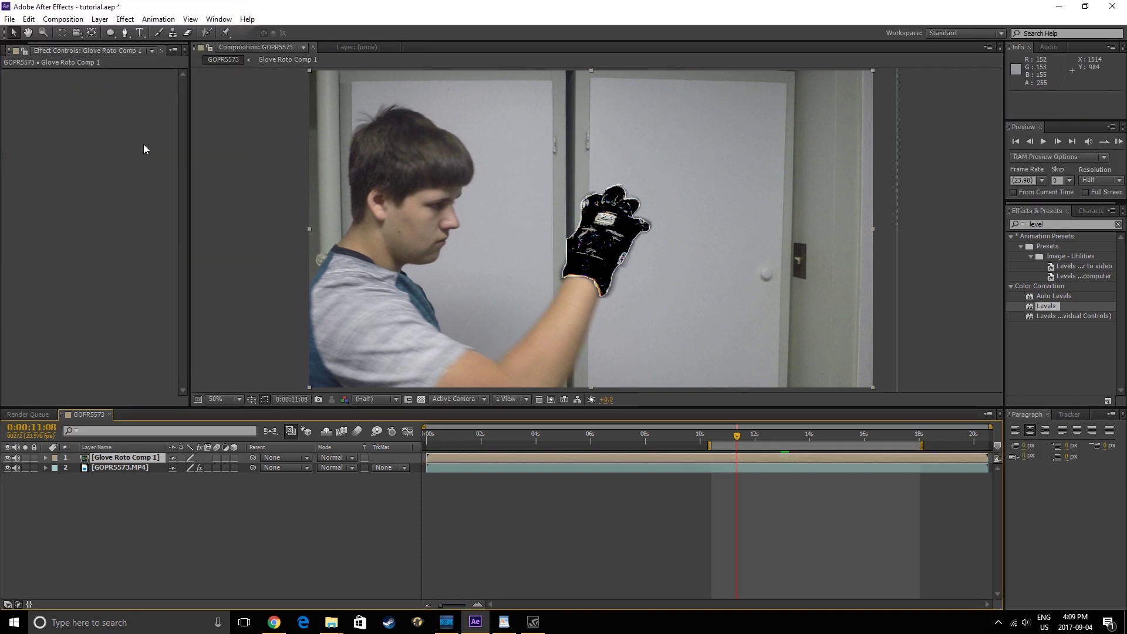
# Open Glove Roto Comp 1 and add a new white solid with the default settings
pyautogui.doubleClick(121, 457)
pyautogui.click(99, 18)
pyautogui.moveTo(111, 33)
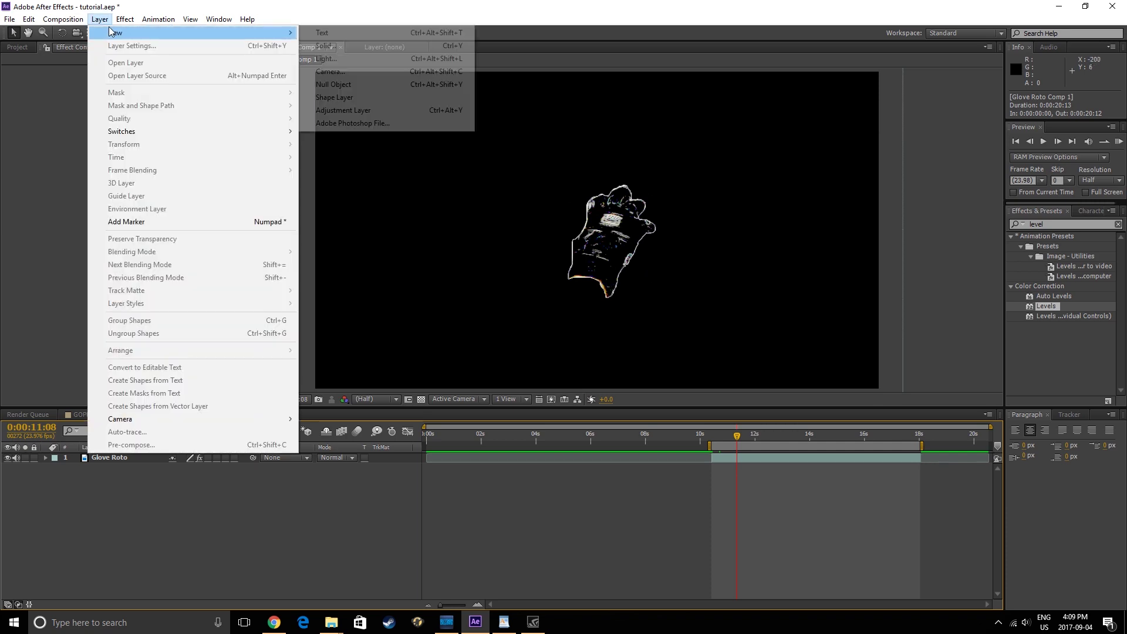
pyautogui.click(326, 46)
pyautogui.click(144, 235)
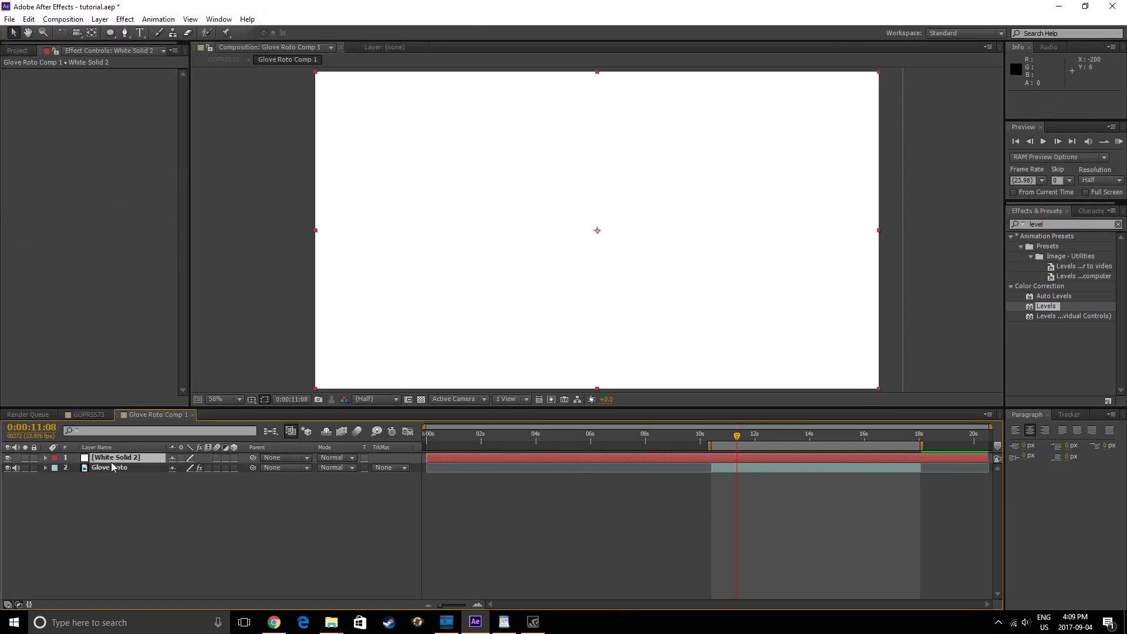
# Add a second solid to Glove Roto Comp 1, coloured black at 1920 x 1080 px
pyautogui.click(100, 18)
pyautogui.moveTo(112, 32)
pyautogui.click(353, 46)
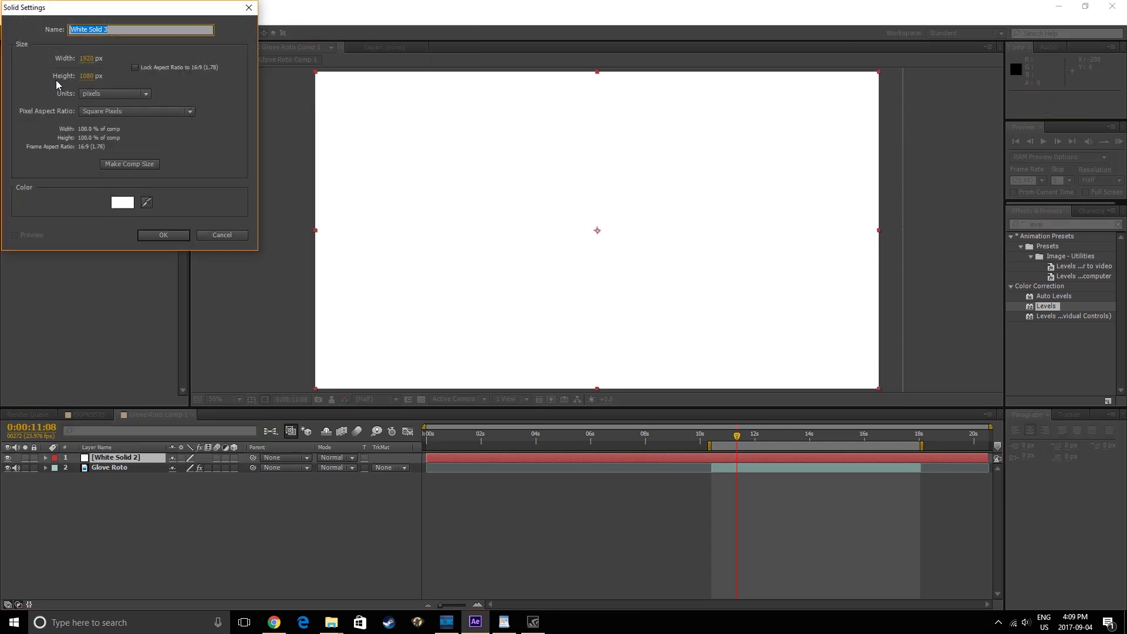
pyautogui.click(122, 205)
pyautogui.click(106, 171)
pyautogui.click(262, 30)
pyautogui.click(170, 236)
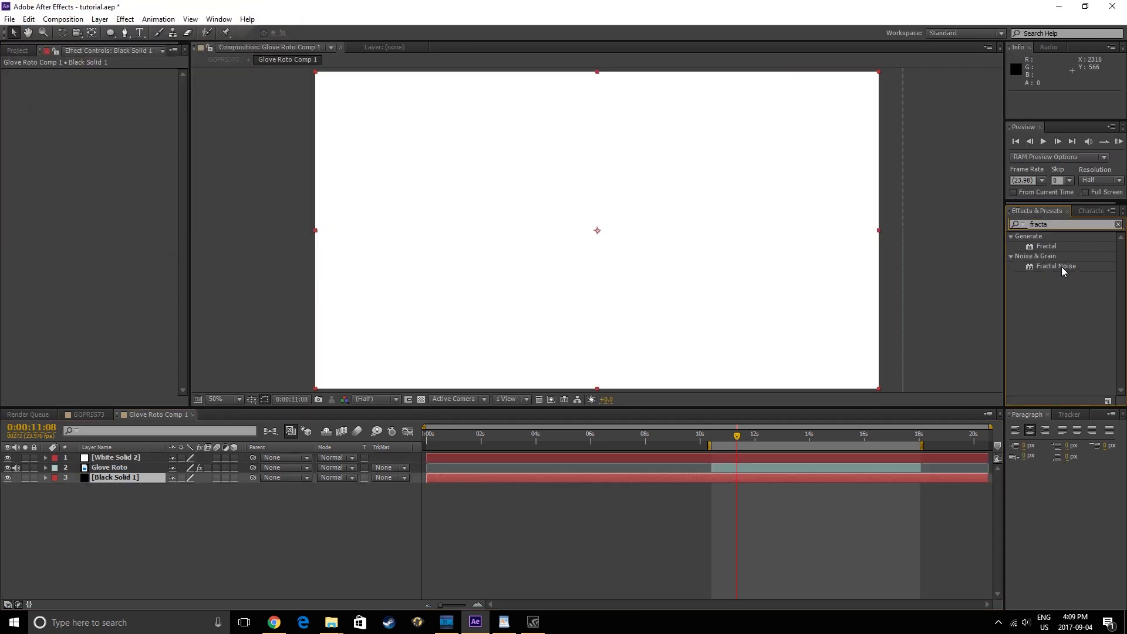
# Apply Fractal Noise to the White Solid 2 layer and set its Contrast to 700
pyautogui.moveTo(1056, 266); pyautogui.dragTo(120, 463)
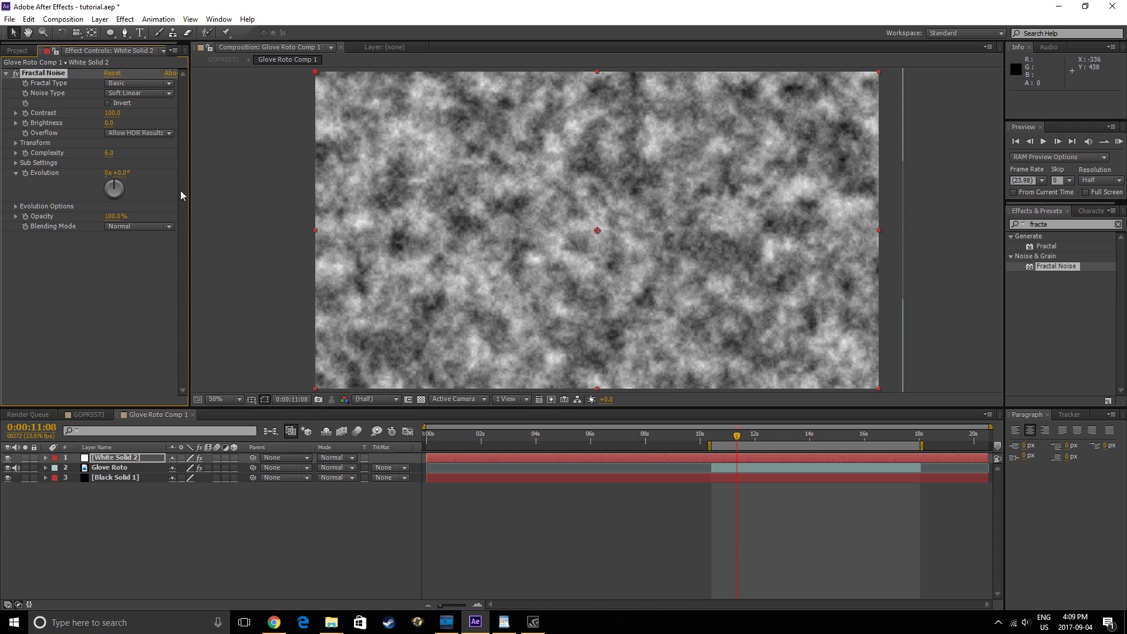
pyautogui.write('700')
pyautogui.press('Return')
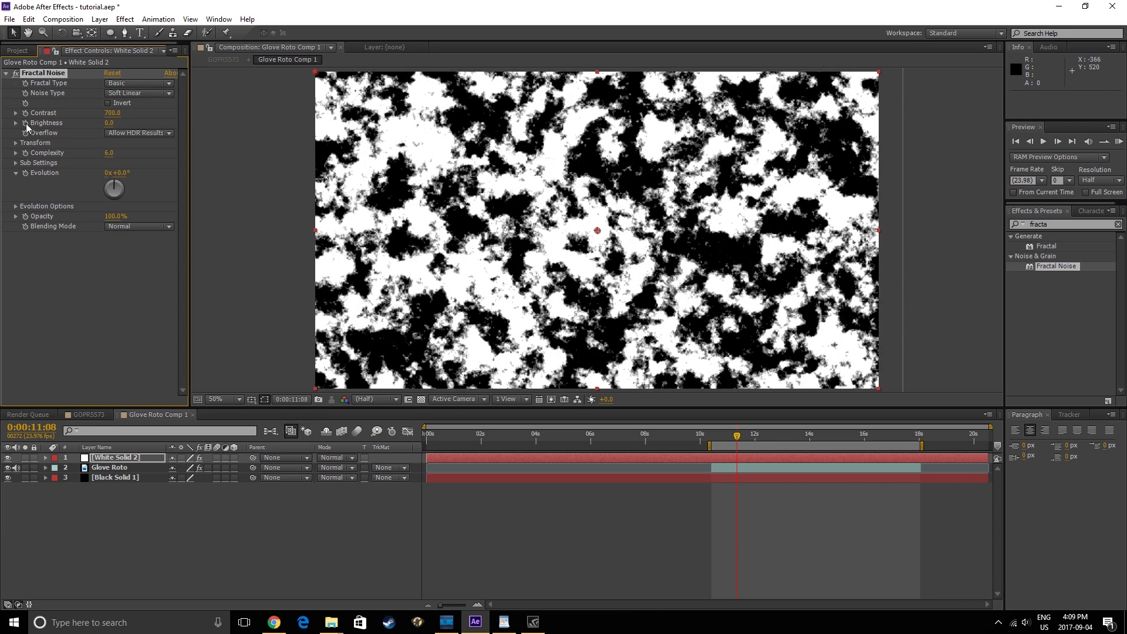
# Animate the Fractal Noise Evolution on White Solid 2 with the expression time*1000
pyautogui.keyDown('alt'); pyautogui.click(26, 174); pyautogui.keyUp('alt')
pyautogui.write('time*1000')
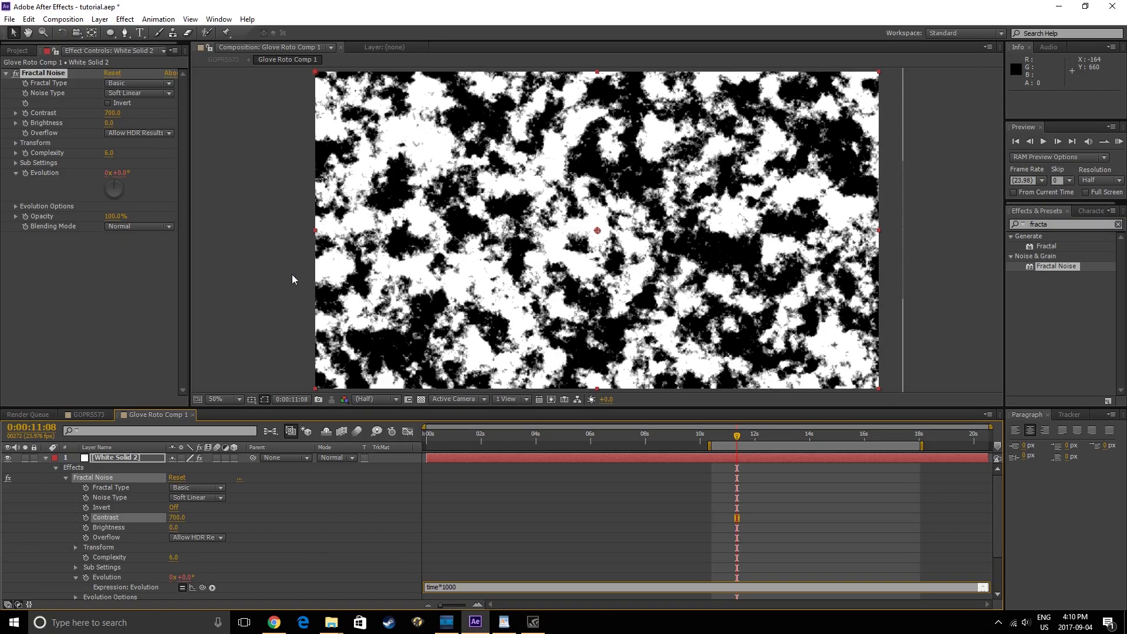
pyautogui.click(642, 519)
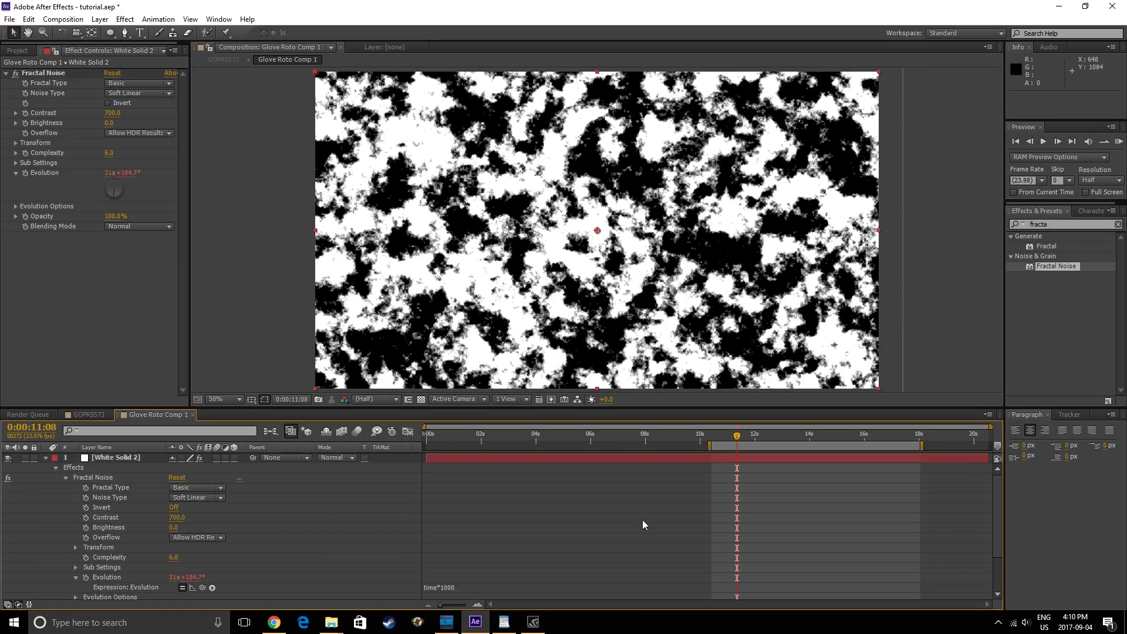
# Preview the animated noise from 0:00:10:16 and set White Solid 2's blending mode to Multiply
pyautogui.moveTo(737, 436); pyautogui.dragTo(720, 442)
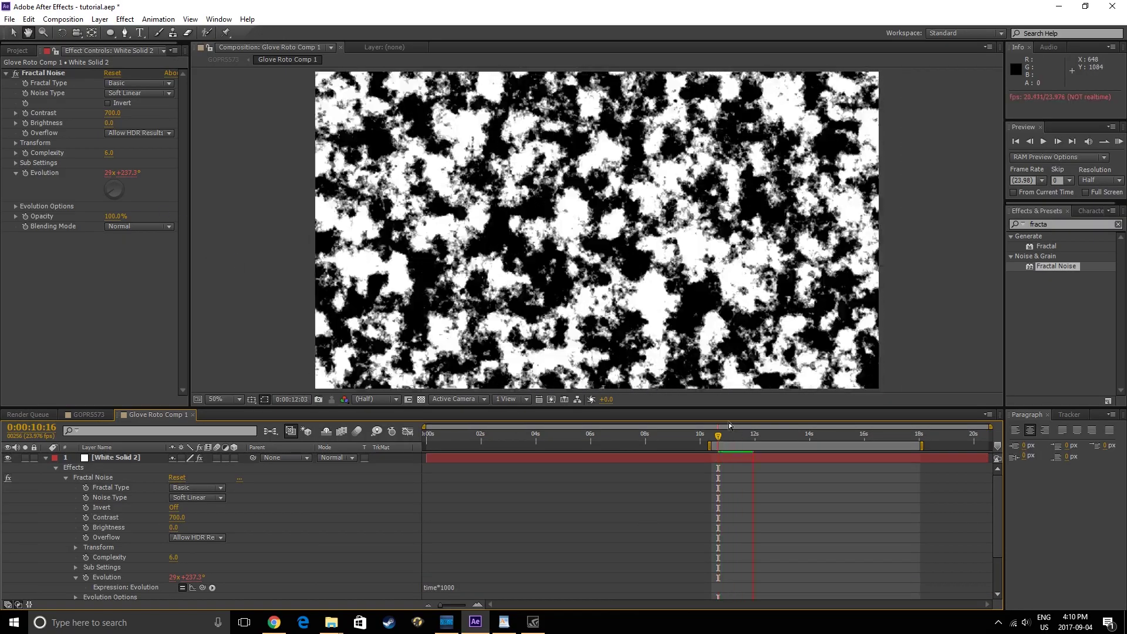
pyautogui.click(336, 458)
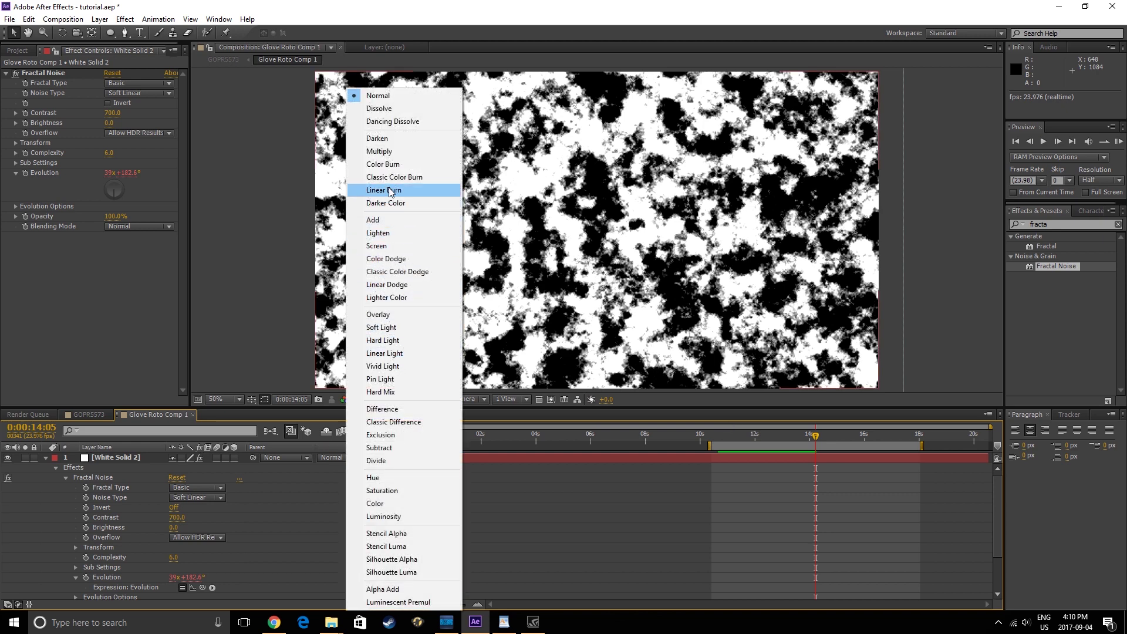
pyautogui.click(395, 157)
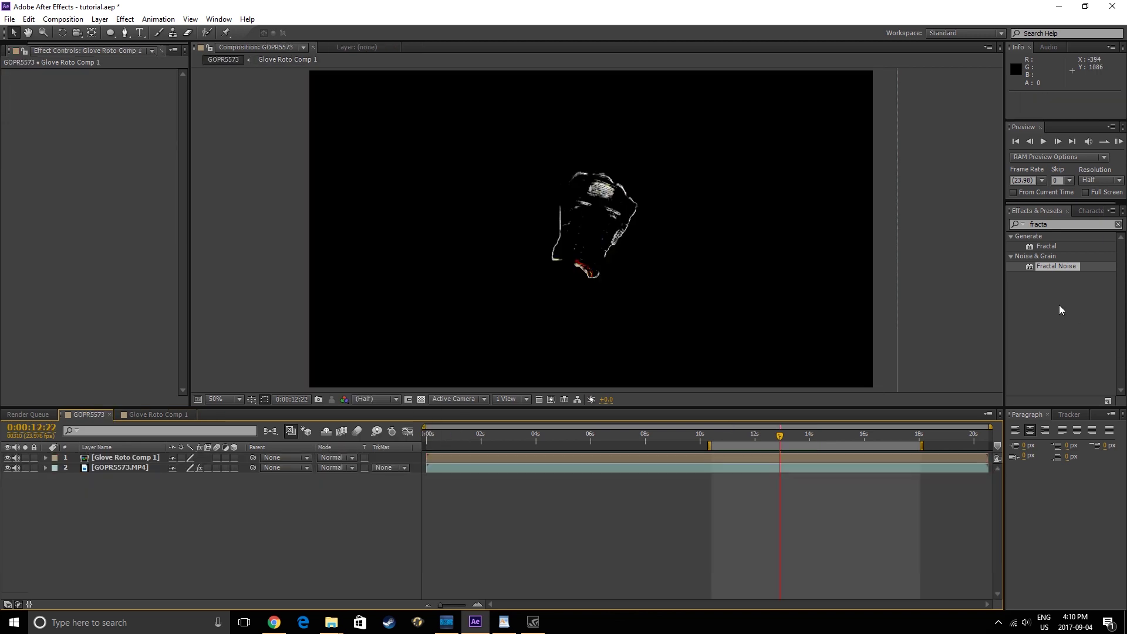
# Apply the UnMult effect to the Glove Roto Comp 1 layer
pyautogui.doubleClick(1060, 225)
pyautogui.write('un')
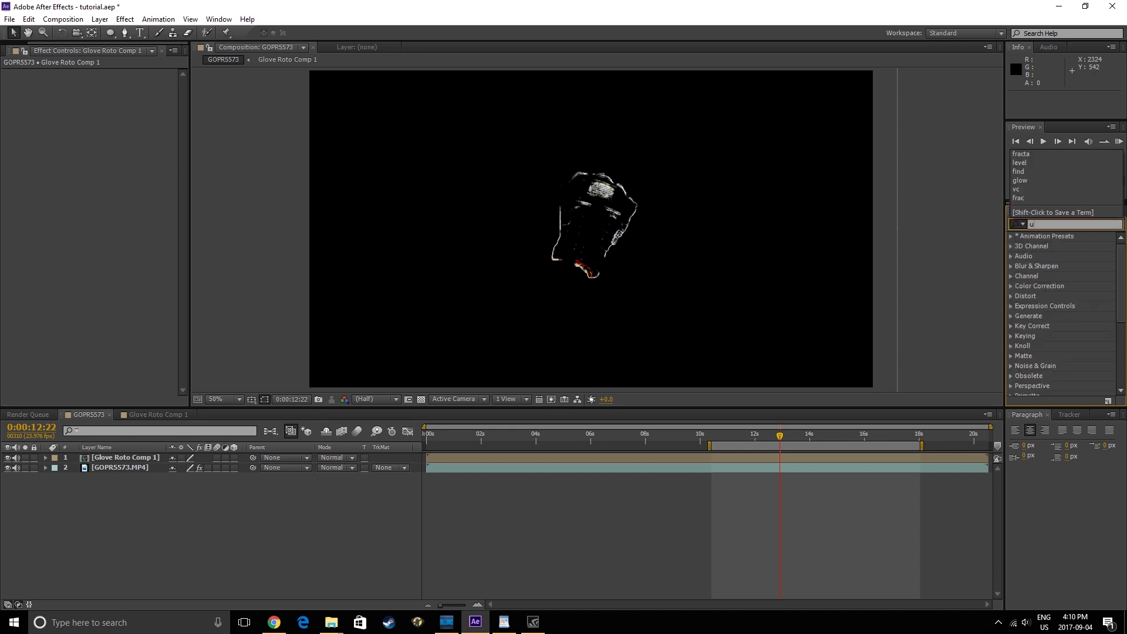
pyautogui.write('m')
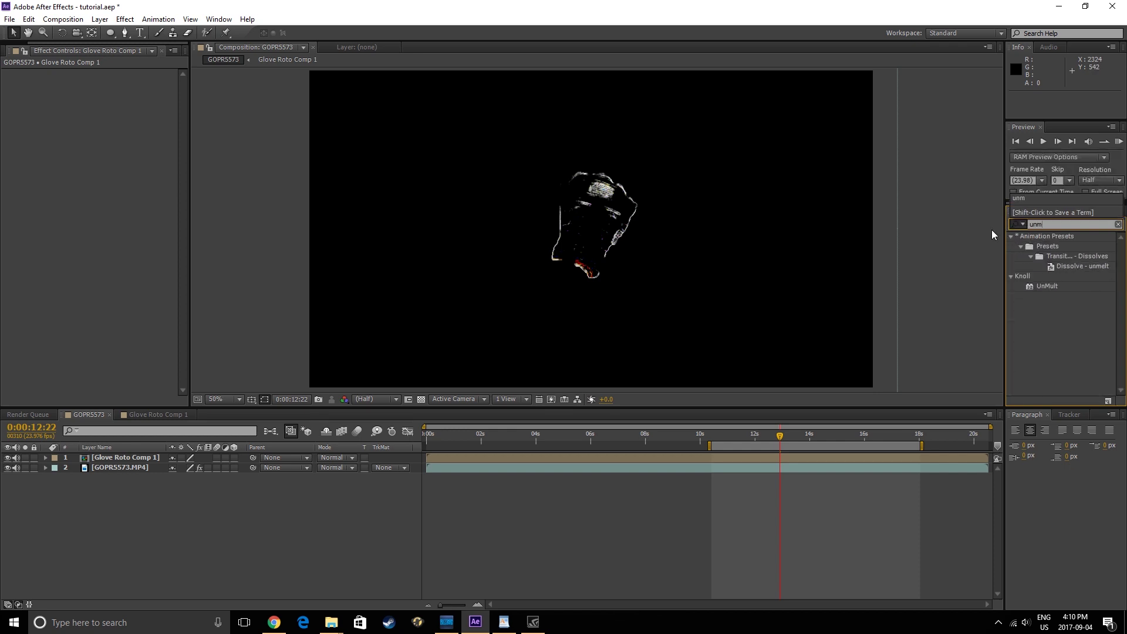
pyautogui.click(1048, 288)
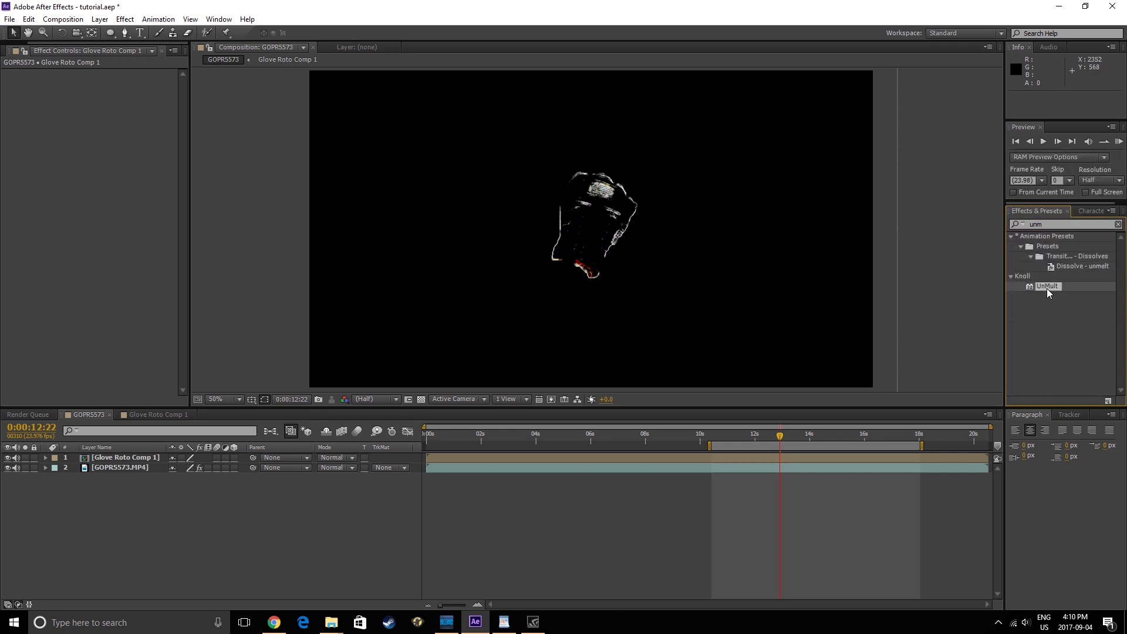
pyautogui.moveTo(1047, 287); pyautogui.dragTo(77, 458)
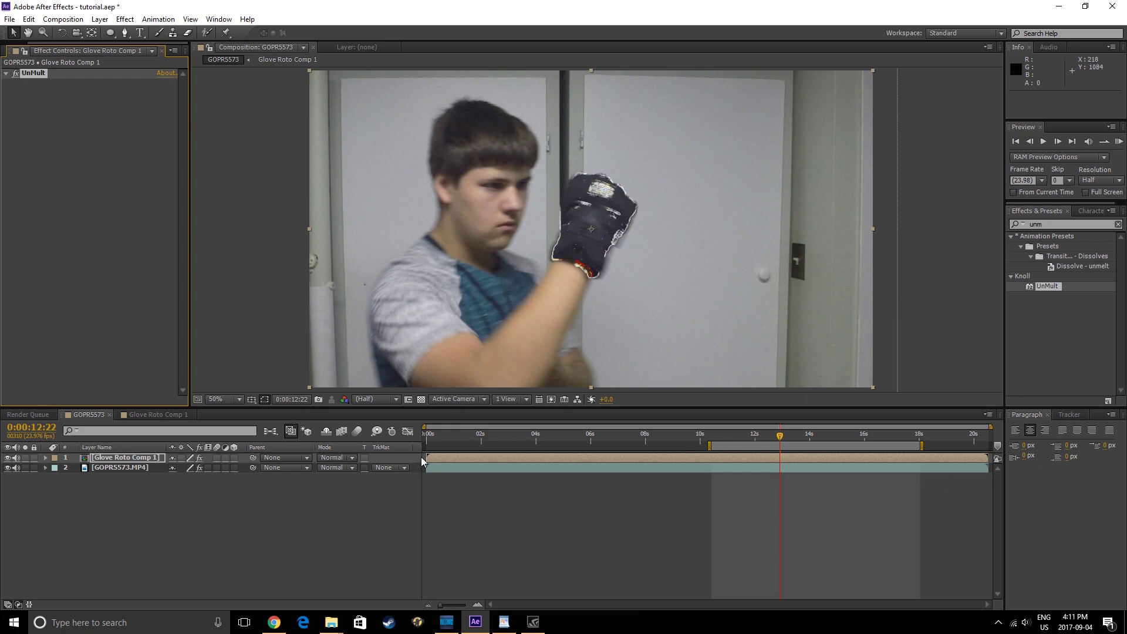
# Trim the Glove Roto Comp 1 layer to the work area, from 0:00:10:10 to 0:00:18:00
pyautogui.moveTo(427, 458); pyautogui.dragTo(678, 462)
pyautogui.click(719, 440)
pyautogui.press('=')
pyautogui.press('=')
pyautogui.press('=')
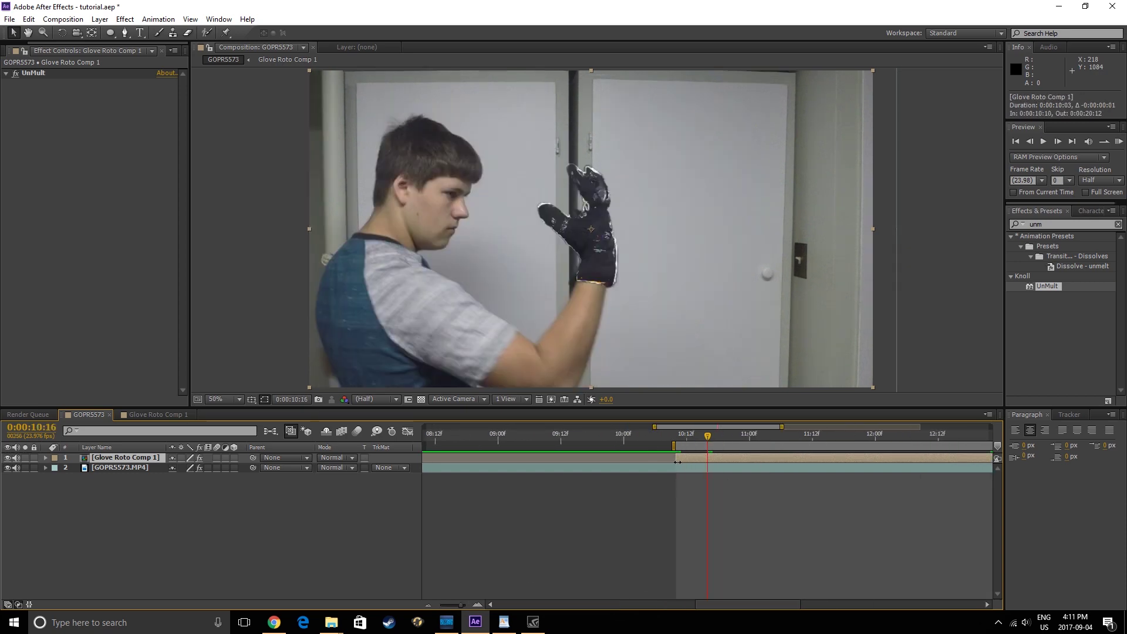
pyautogui.moveTo(755, 609); pyautogui.dragTo(934, 594)
pyautogui.moveTo(987, 458); pyautogui.dragTo(675, 458)
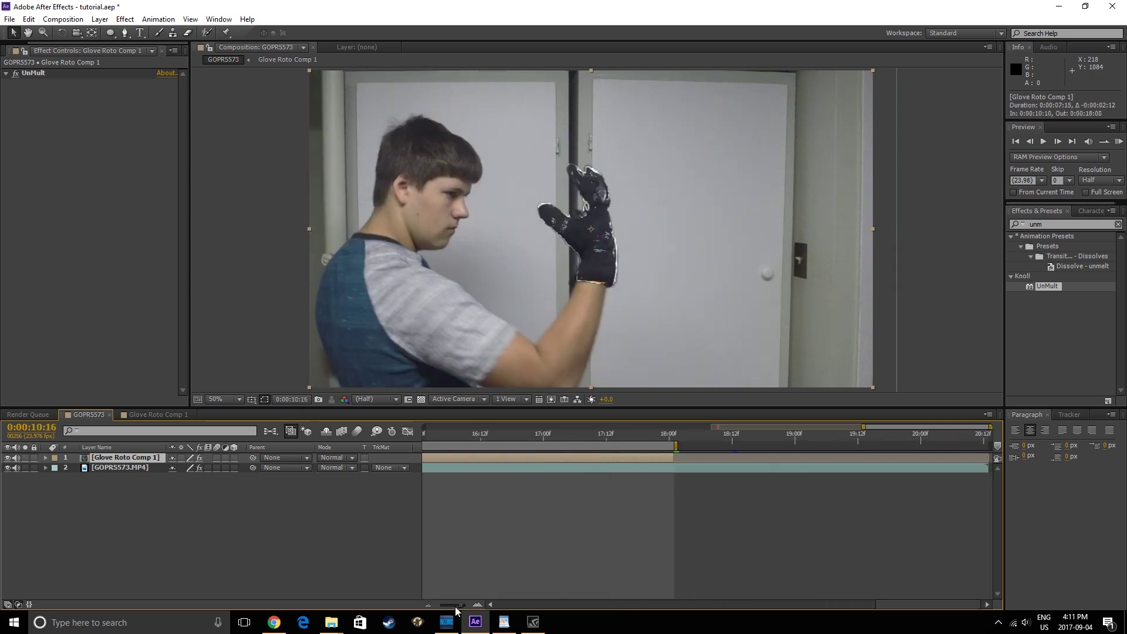
pyautogui.moveTo(458, 607); pyautogui.dragTo(436, 610)
# Auto-trace the alpha channel of Glove Roto Comp 1 over the work area, applying the masks to a new layer
pyautogui.click(766, 460)
pyautogui.click(100, 19)
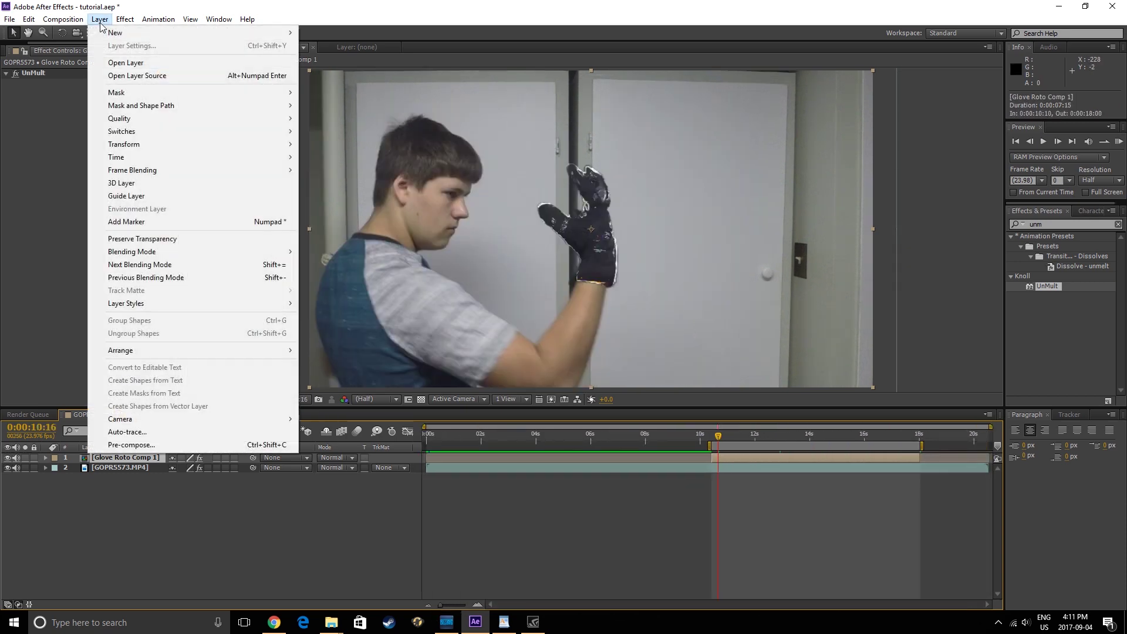
pyautogui.click(158, 433)
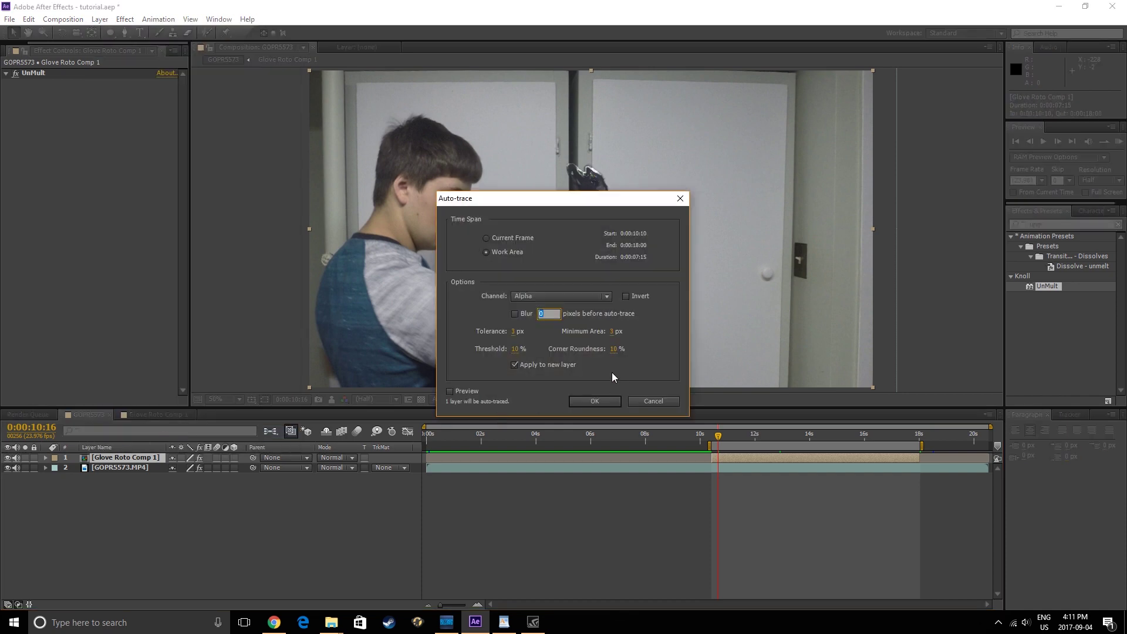
pyautogui.click(597, 400)
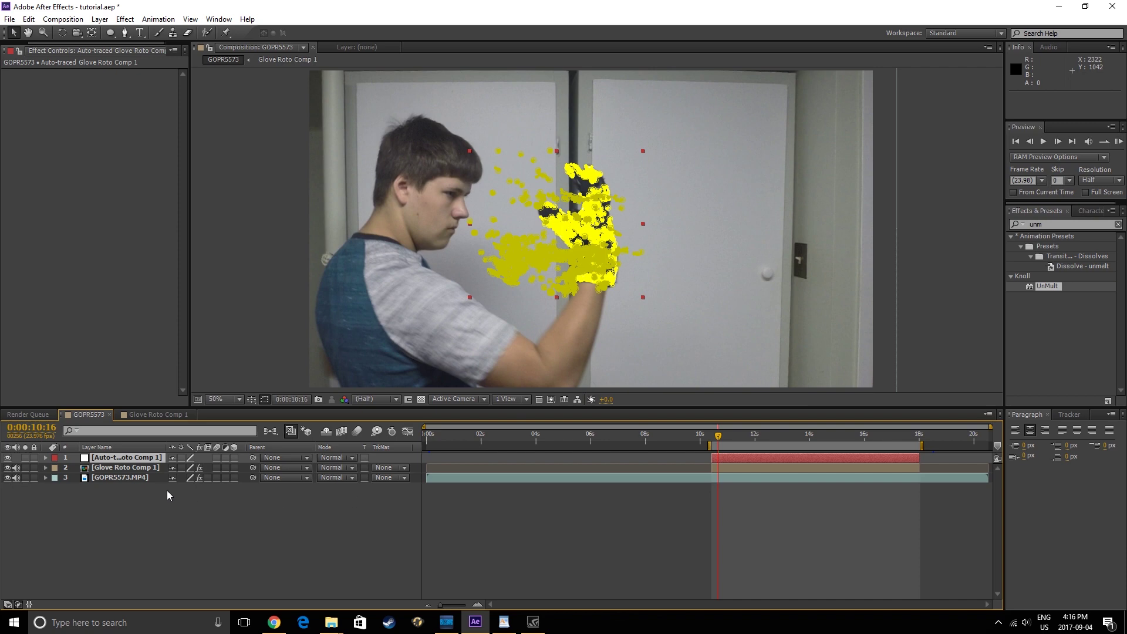
# Hide the Glove Roto Comp 1 layer and inspect the traced glove at 0:00:12:14
pyautogui.click(7, 467)
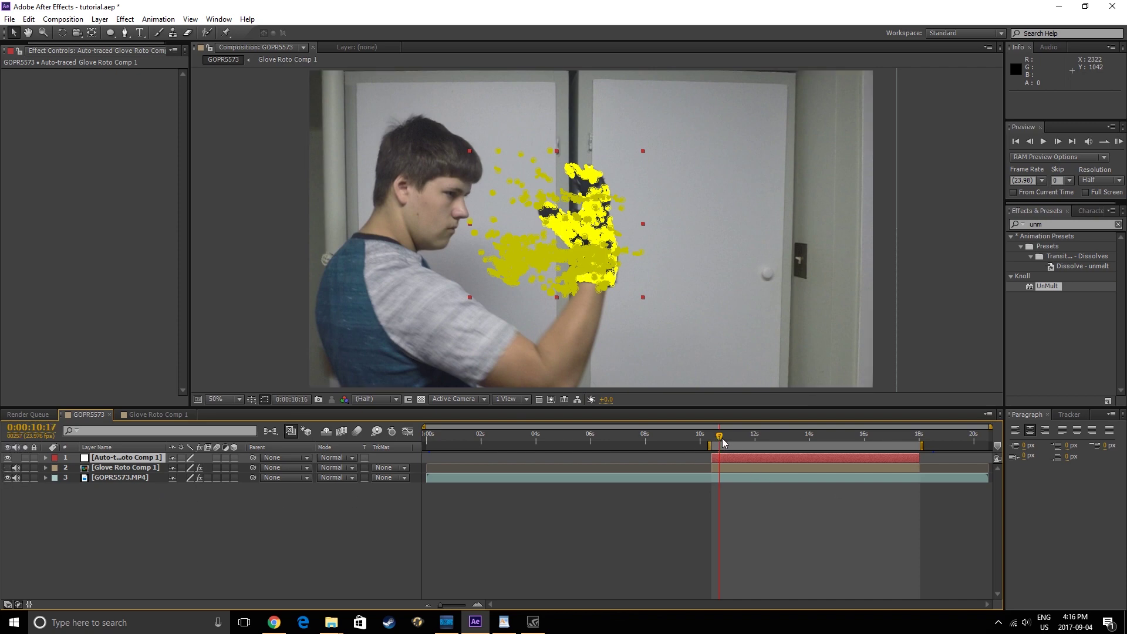
pyautogui.click(386, 508)
pyautogui.moveTo(720, 437); pyautogui.dragTo(772, 445)
# Find the Video Copilot Saber effect and apply it to the auto-traced layer
pyautogui.moveTo(1052, 225); pyautogui.dragTo(887, 231)
pyautogui.write('saber')
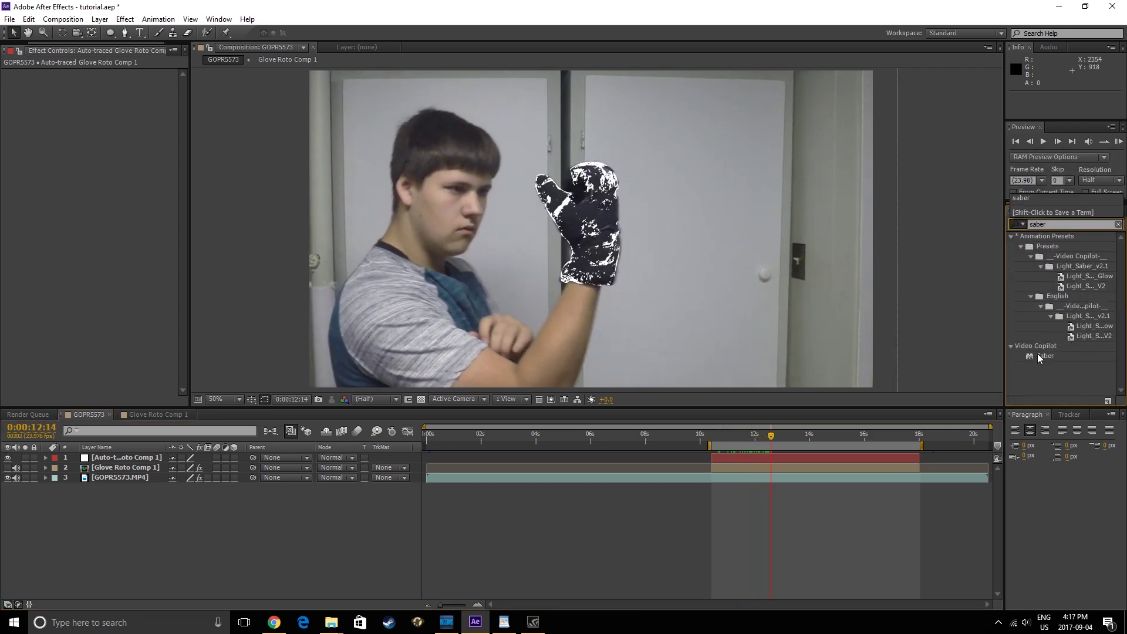
pyautogui.moveTo(1040, 355); pyautogui.dragTo(103, 464)
pyautogui.click(147, 526)
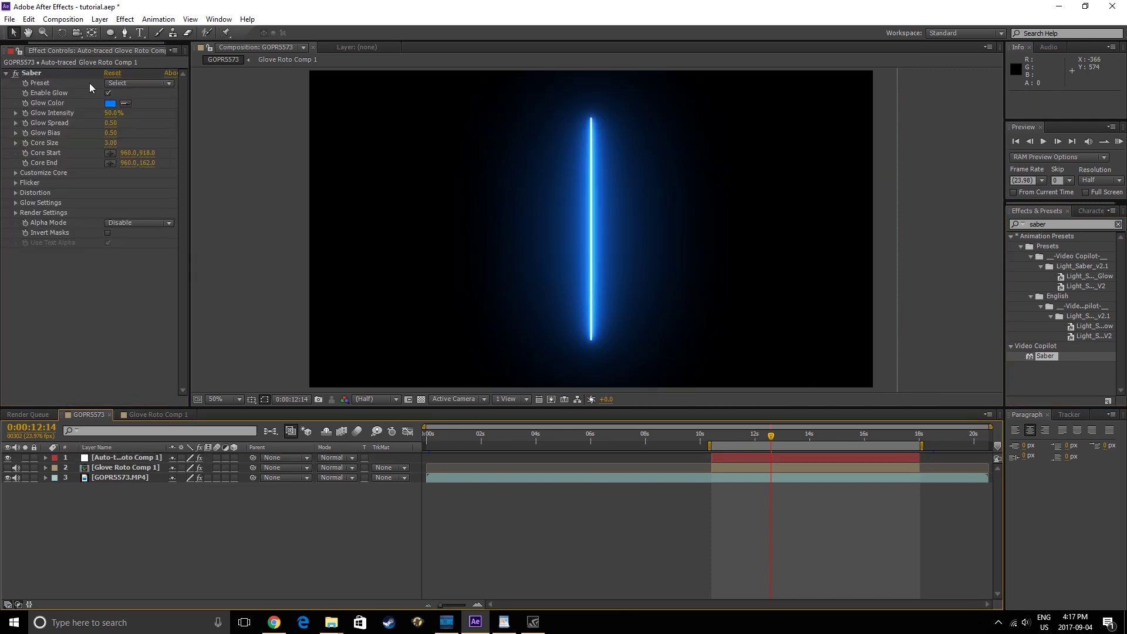
# Set Saber's Core Type to Layer Masks and its Alpha Mode to Mask Core
pyautogui.click(16, 173)
pyautogui.click(120, 182)
pyautogui.click(127, 209)
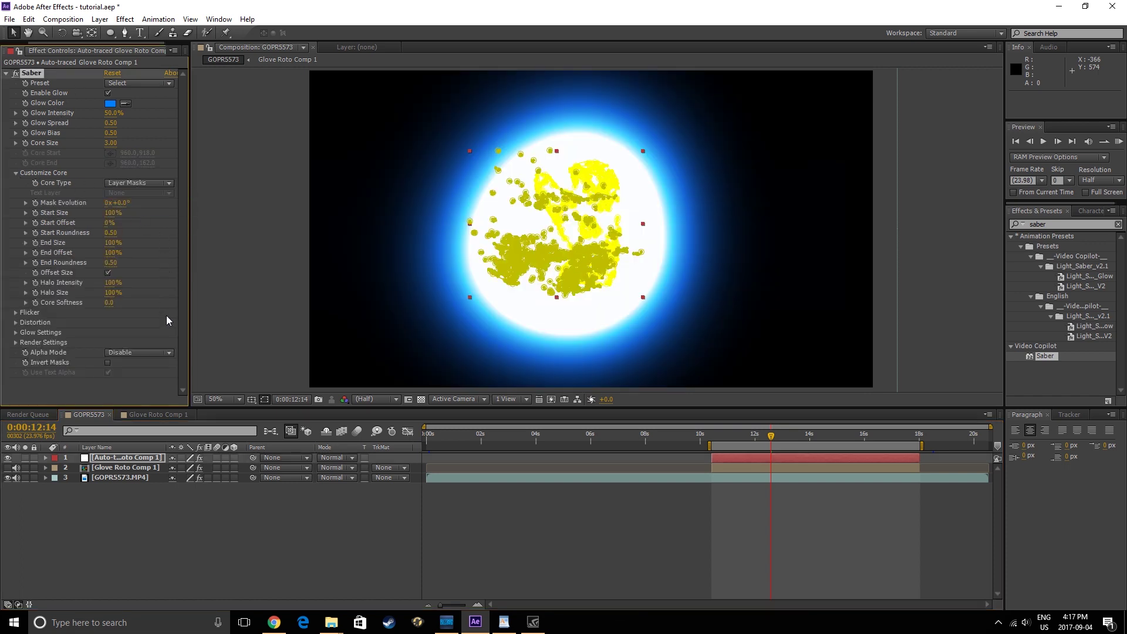
pyautogui.click(107, 353)
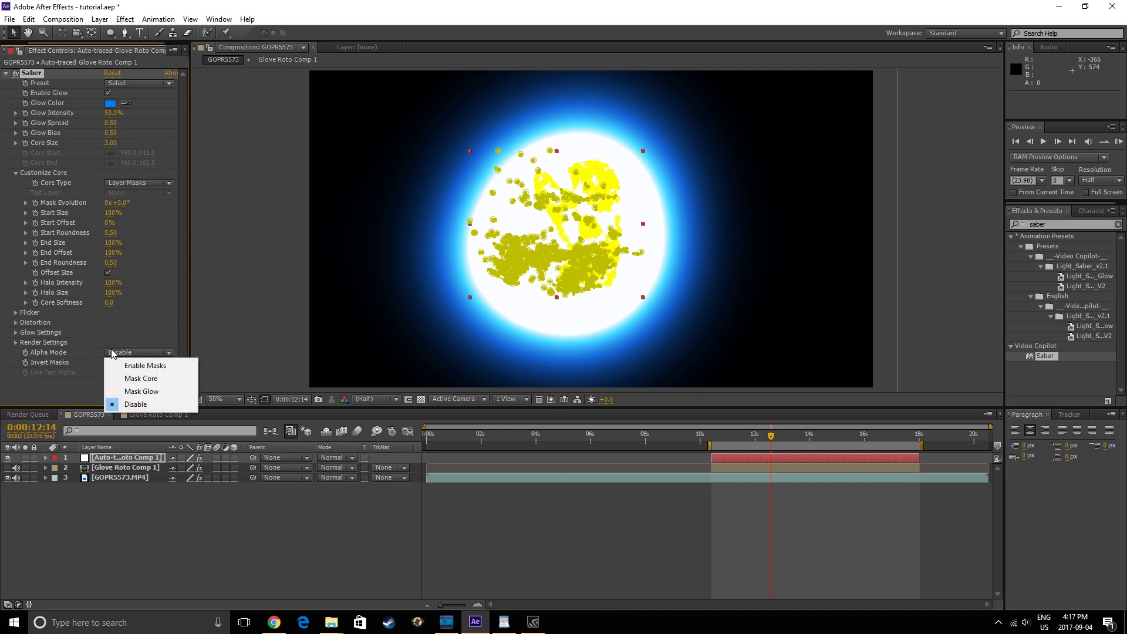
pyautogui.click(129, 377)
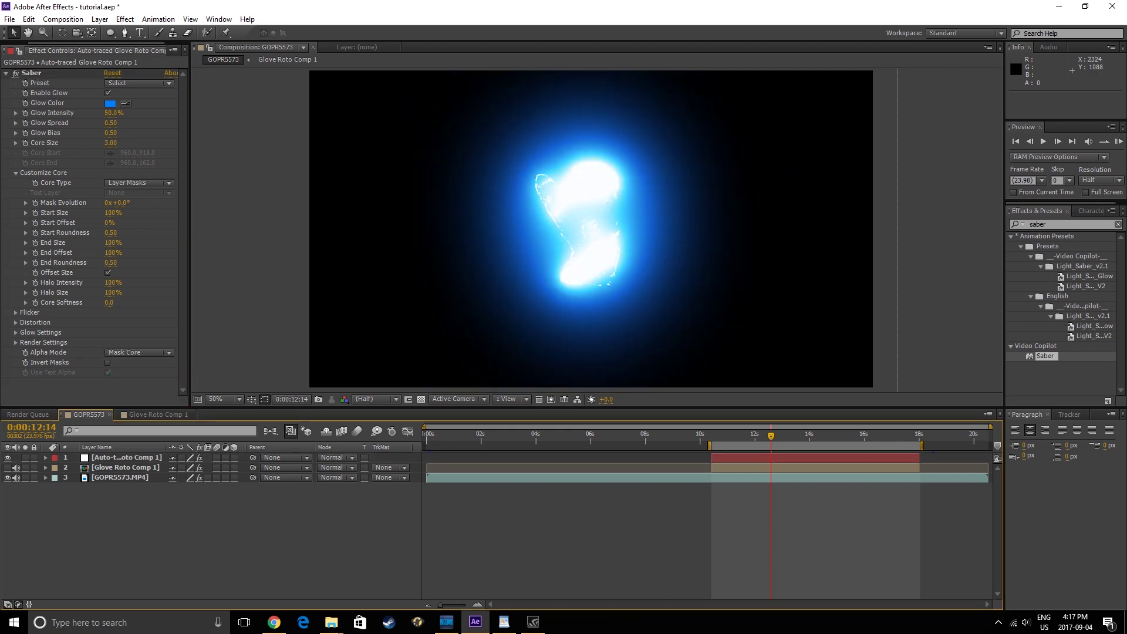
# Set the auto-traced layer's blending mode to Add
pyautogui.click(334, 460)
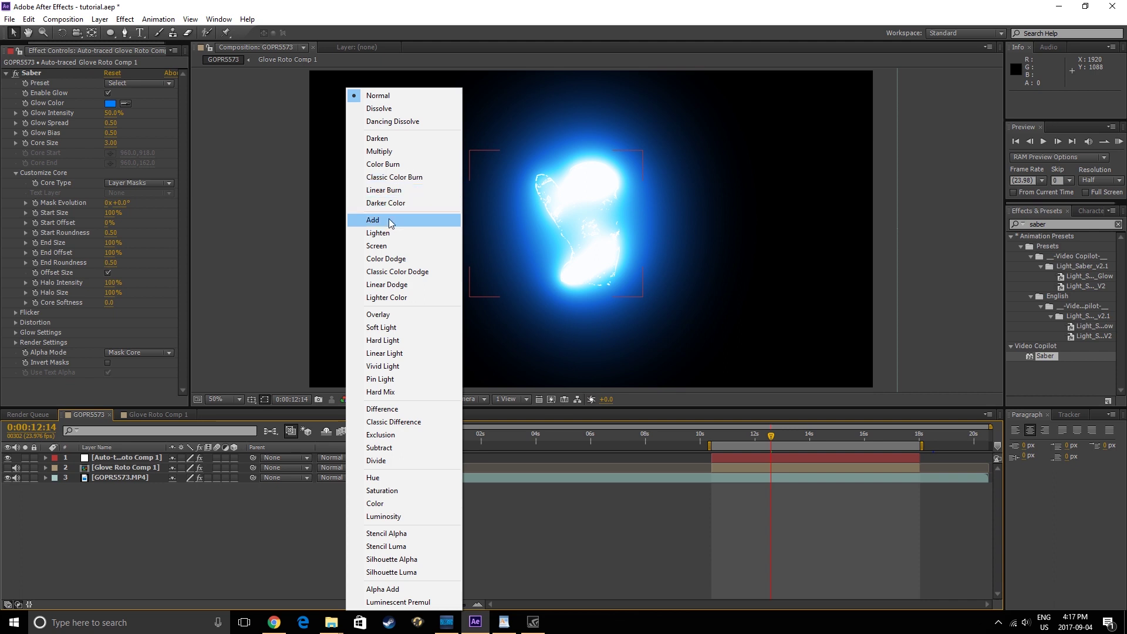
pyautogui.click(388, 221)
pyautogui.click(348, 527)
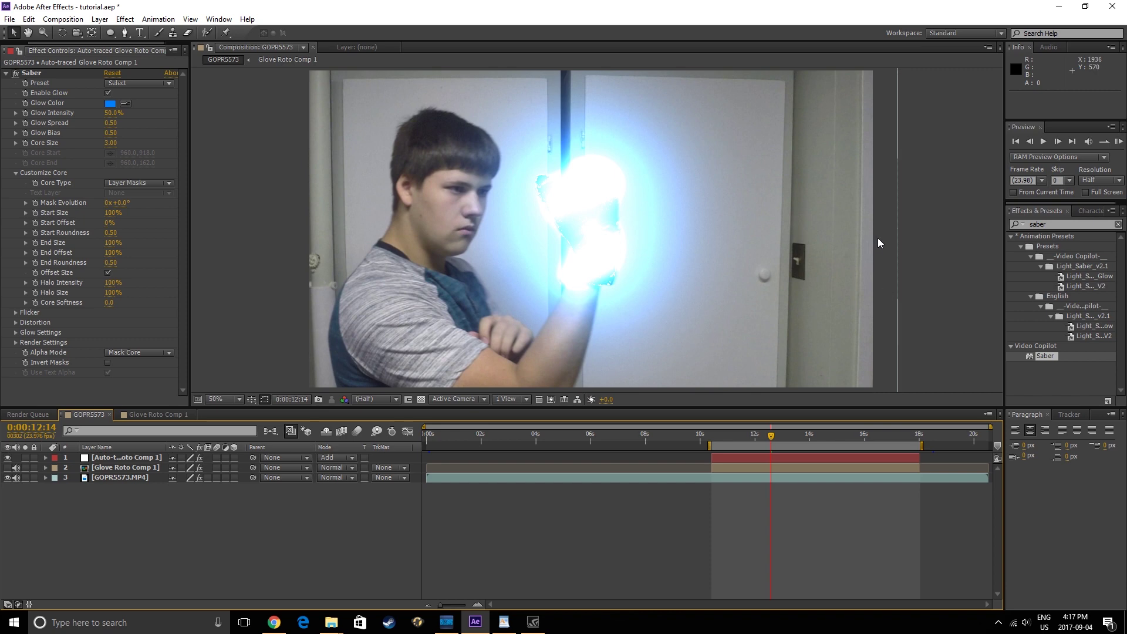
# Apply the Electric preset to the Saber effect on the auto-traced layer
pyautogui.click(152, 84)
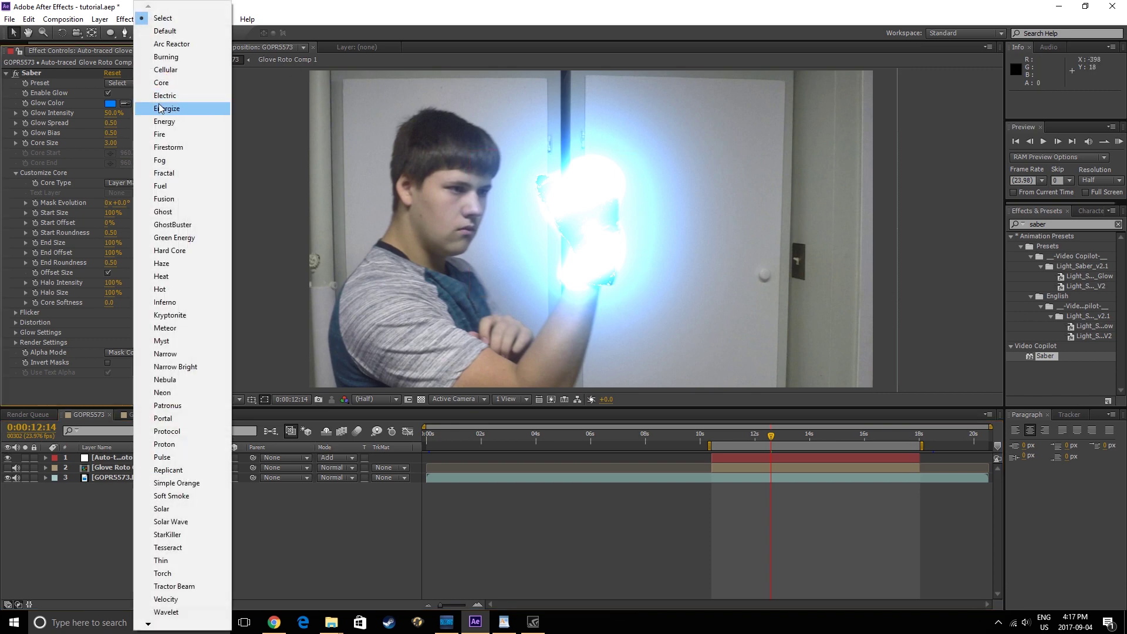
pyautogui.click(160, 95)
pyautogui.click(336, 547)
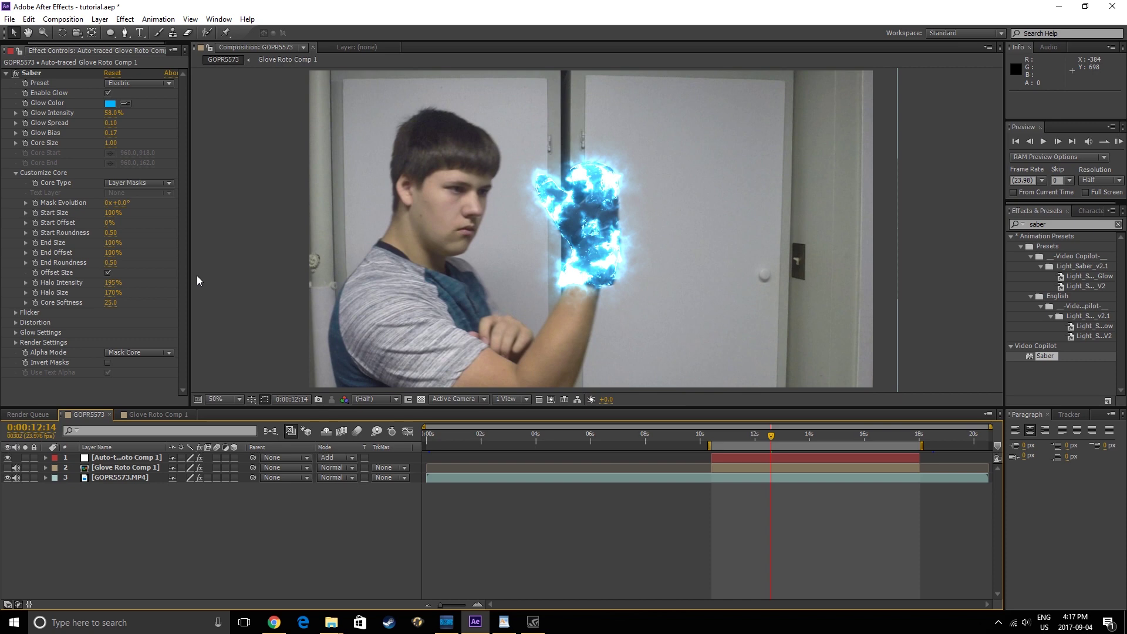
# Try a Core Size of 4.20 for the Saber effect and undo the change
pyautogui.moveTo(110, 142); pyautogui.dragTo(127, 142)
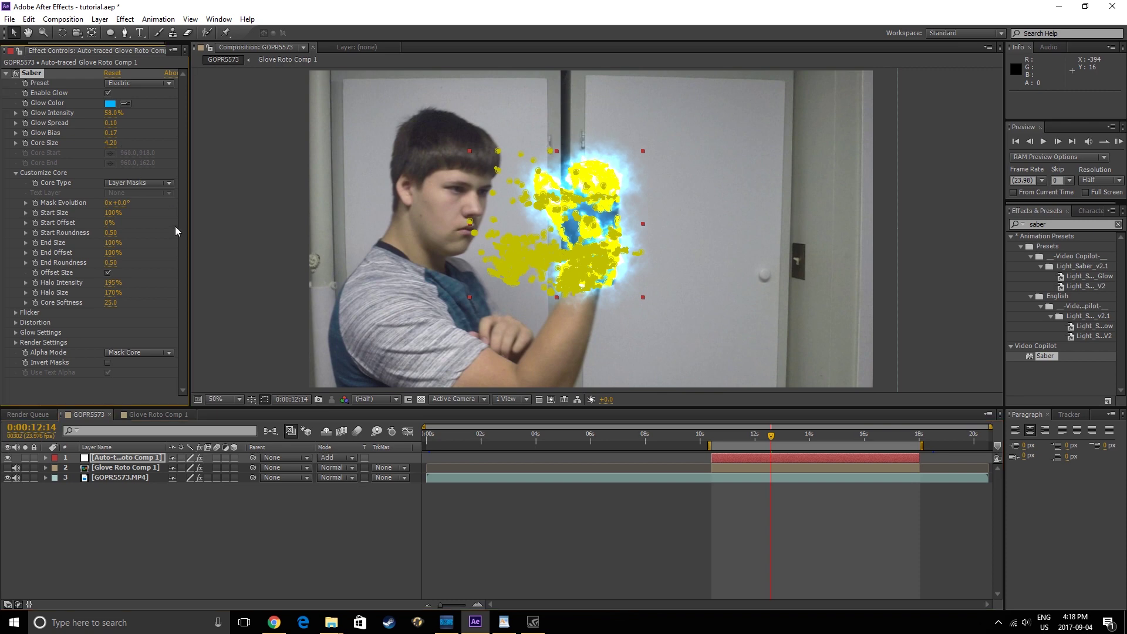
pyautogui.hotkey('ctrl', 'z')
pyautogui.hotkey('ctrl', 'z')
pyautogui.hotkey('ctrl', 'z')
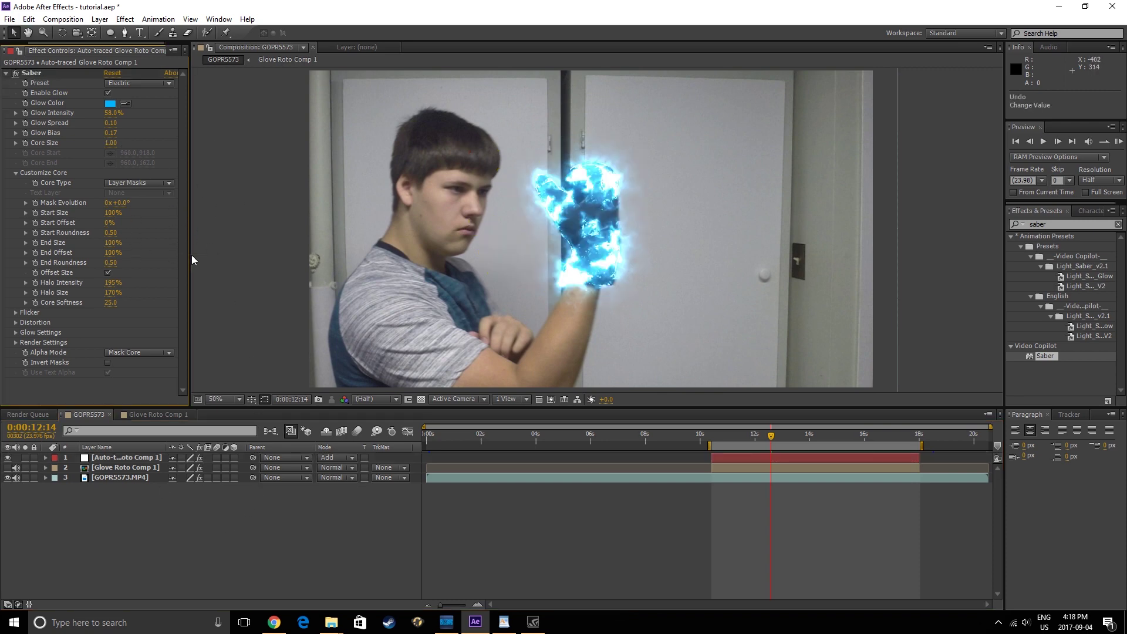
# Try Saber's Hot preset on the glove and preview the result
pyautogui.click(122, 86)
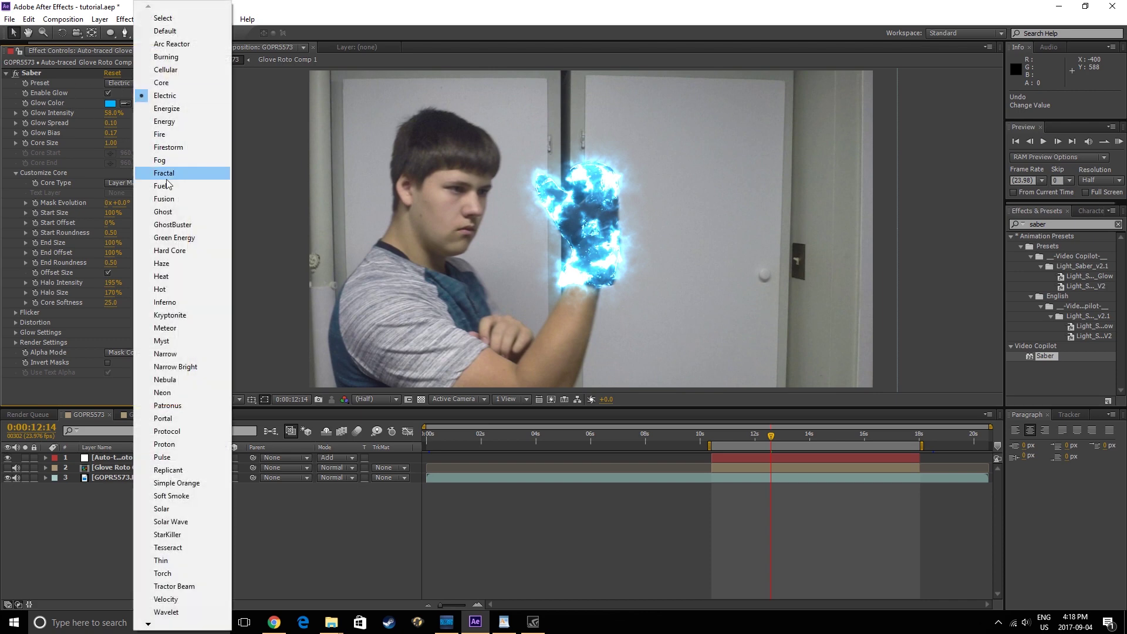
pyautogui.click(172, 288)
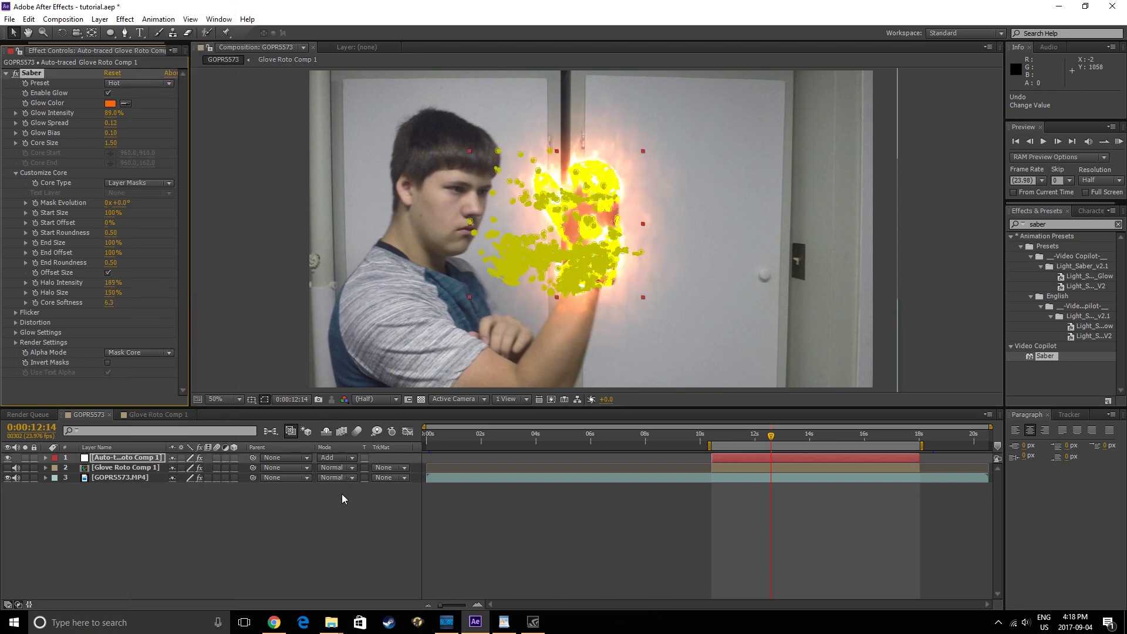
pyautogui.press('space')
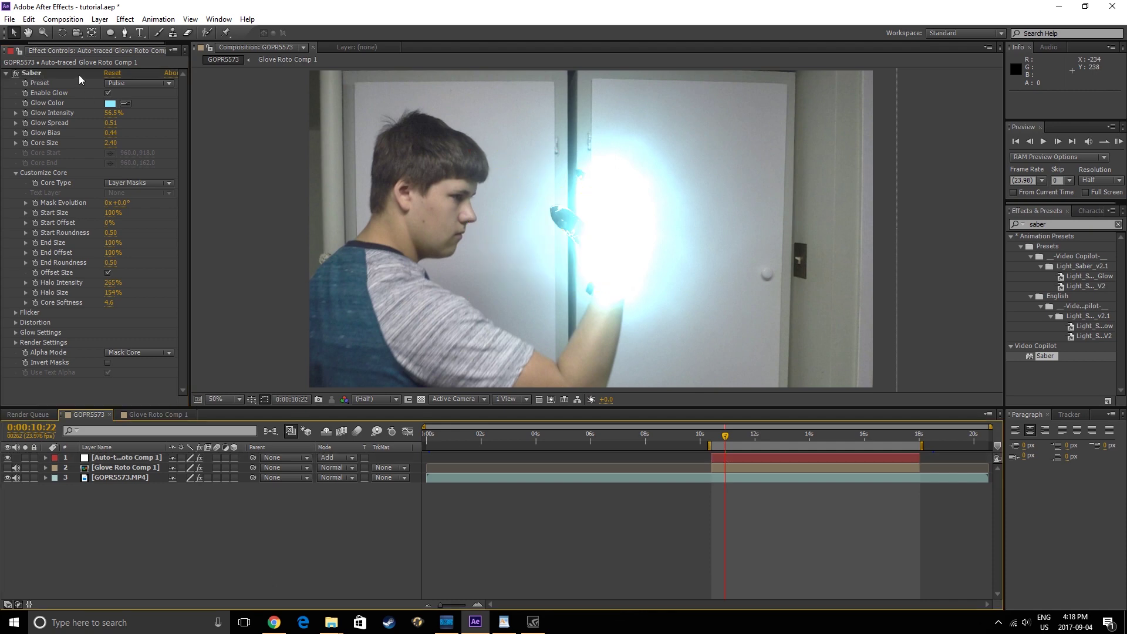
# Try Saber's Nebula preset on the glove and check it at 0:00:11:15
pyautogui.click(139, 83)
pyautogui.click(168, 379)
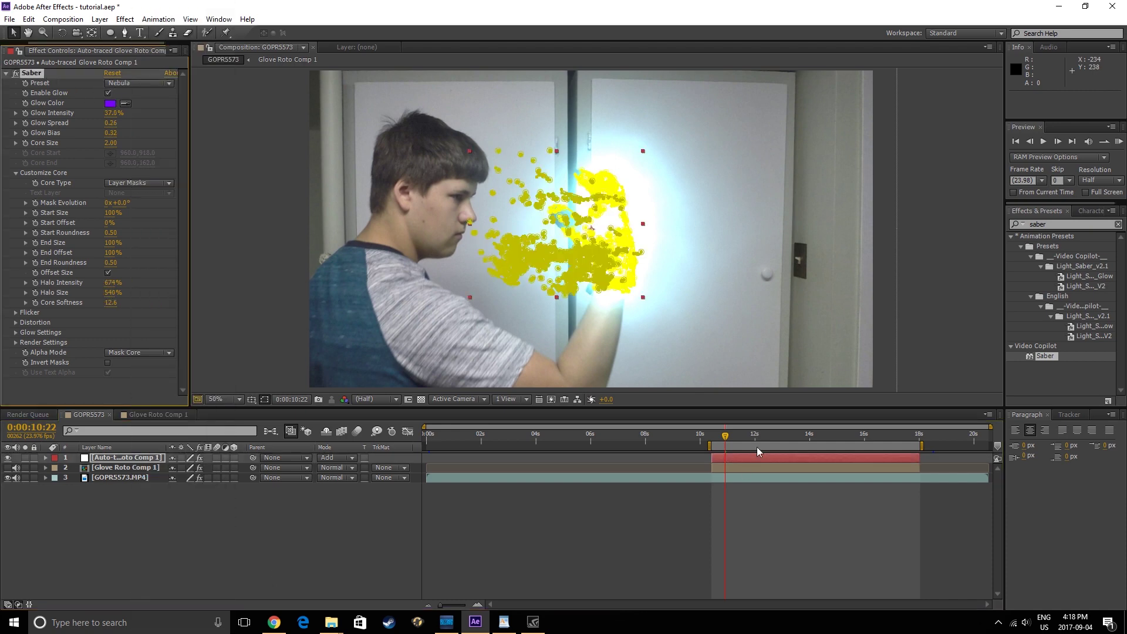
pyautogui.moveTo(728, 439); pyautogui.dragTo(743, 437)
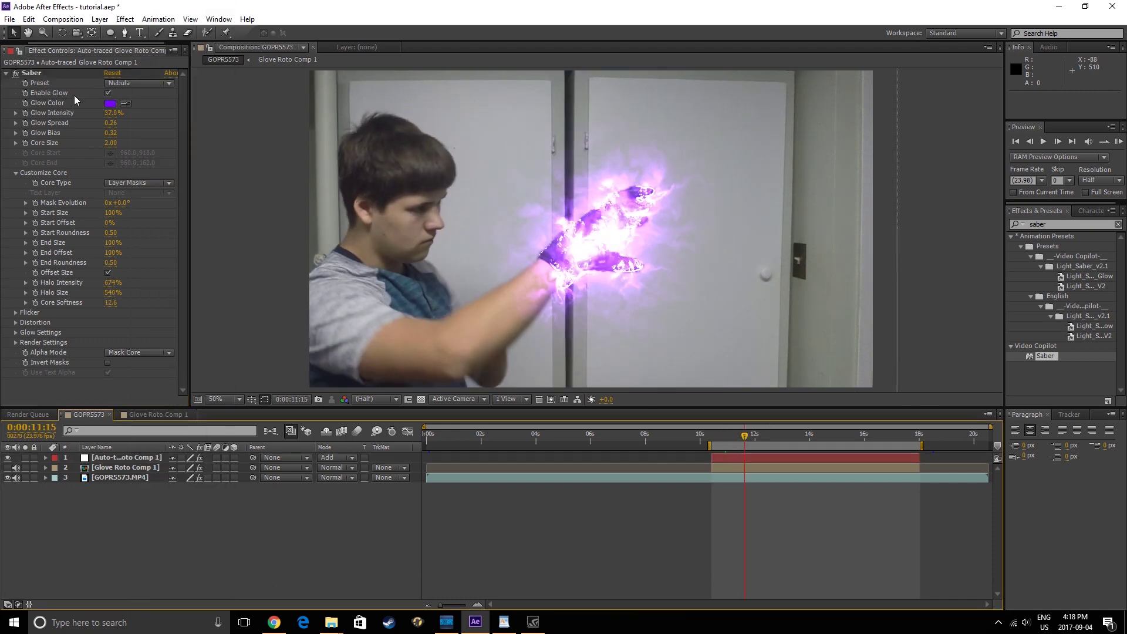
# Try a red Glow Color for the Saber effect and check it at earlier frames back to 0:00:10:15
pyautogui.click(110, 103)
pyautogui.click(175, 117)
pyautogui.moveTo(178, 132); pyautogui.dragTo(177, 175)
pyautogui.click(270, 28)
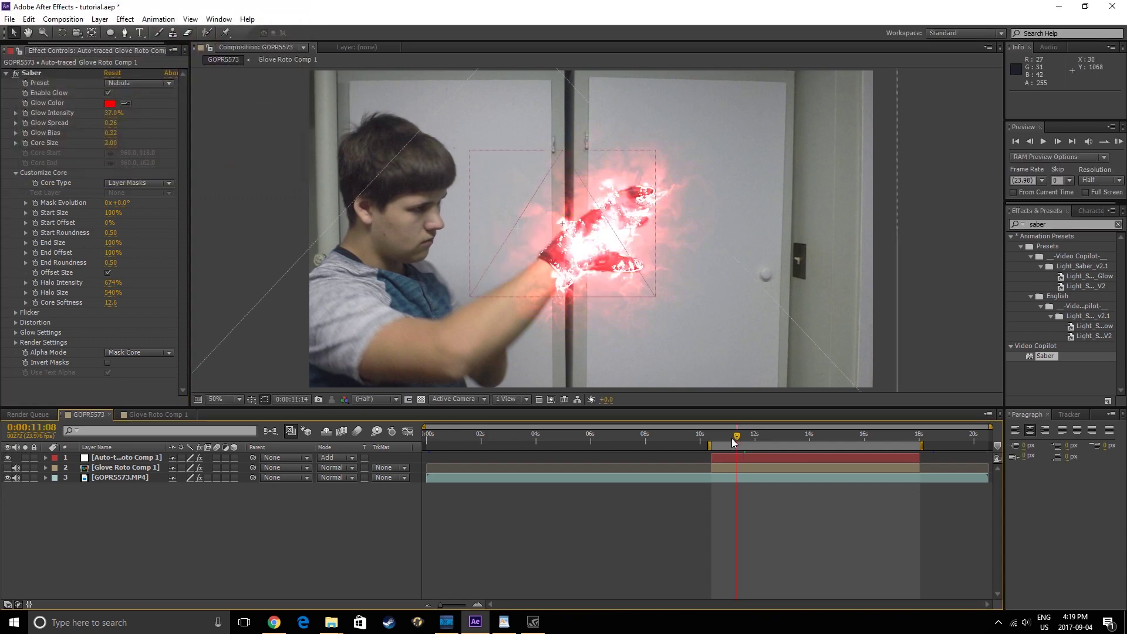
pyautogui.moveTo(731, 438); pyautogui.dragTo(718, 440)
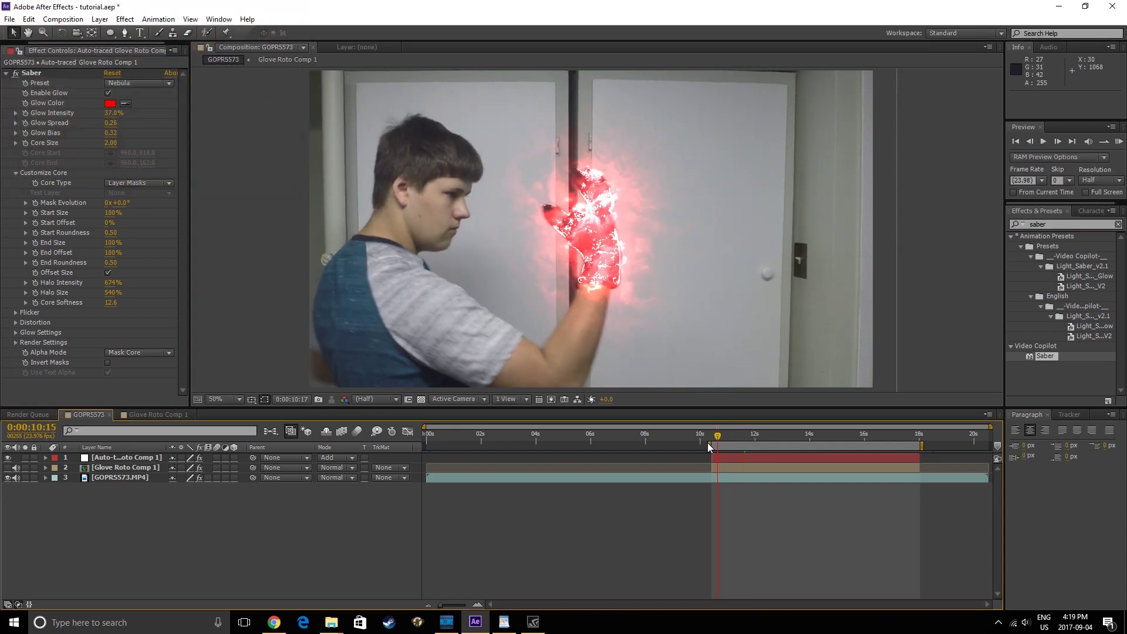
# Switch Saber to the Electric preset with a Core Size of 0.75 and an End Size of 0%
pyautogui.click(138, 83)
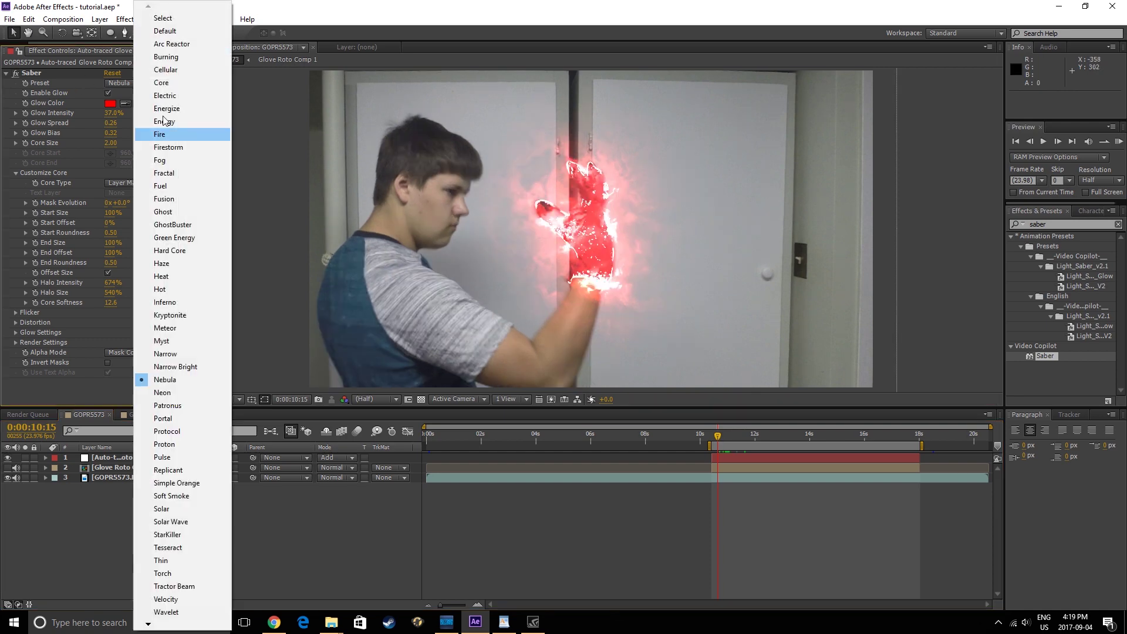
pyautogui.click(147, 108)
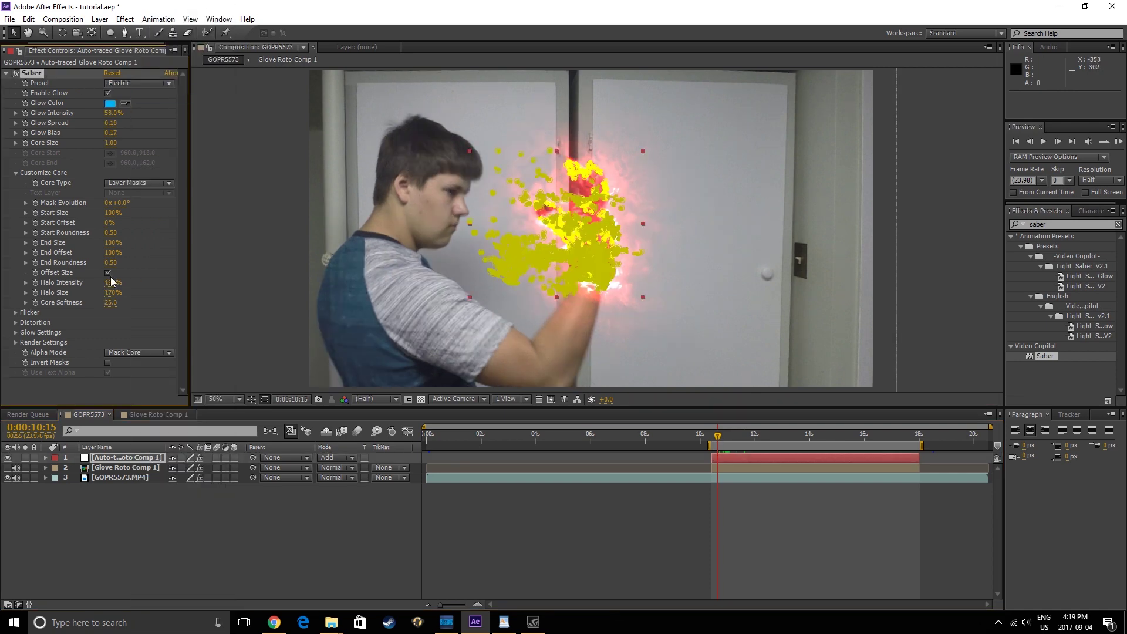
pyautogui.click(110, 144)
pyautogui.write('.75')
pyautogui.press('Return')
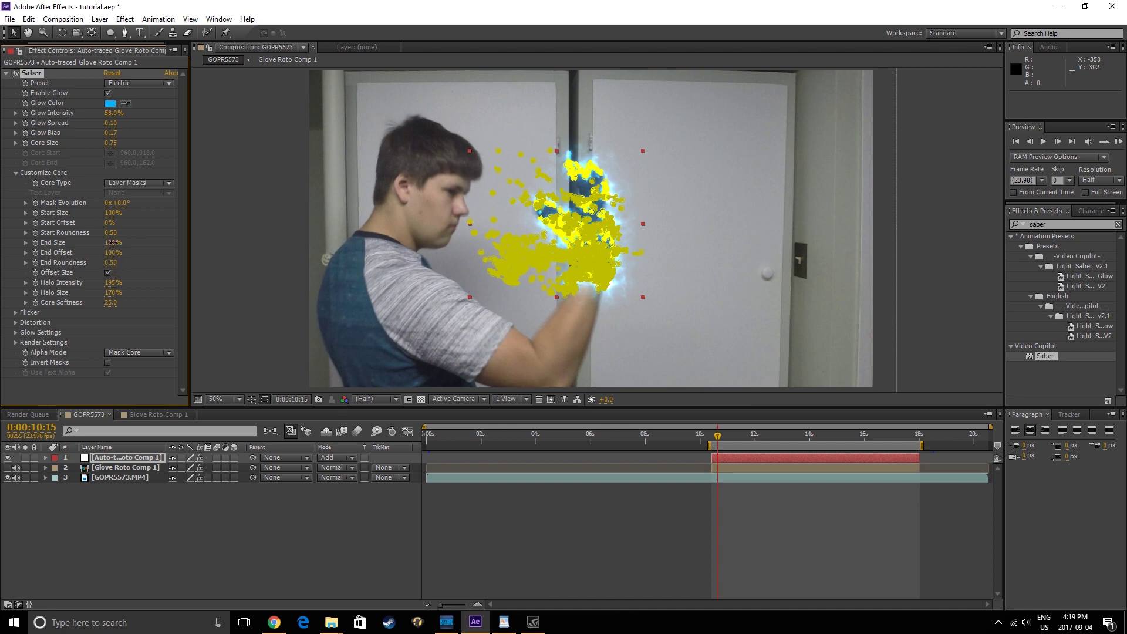
pyautogui.moveTo(110, 243); pyautogui.dragTo(2, 257)
# Set Saber's Flicker Intensity to 50% and enable Mask Randomization
pyautogui.click(16, 312)
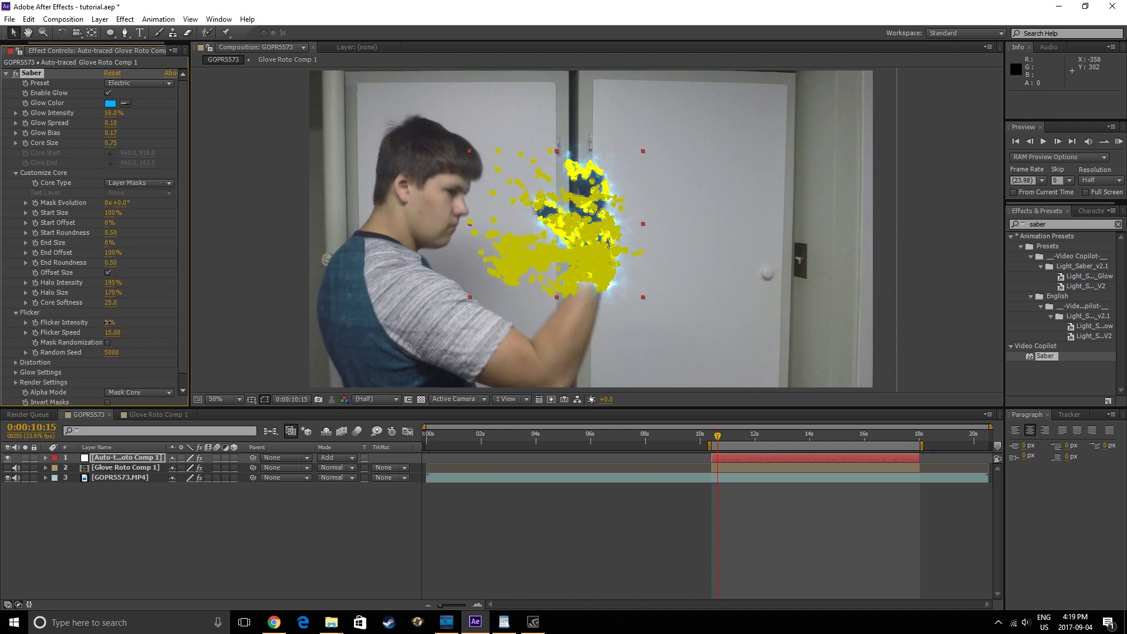
pyautogui.click(108, 322)
pyautogui.write('50')
pyautogui.press('Return')
pyautogui.click(108, 343)
# Set Saber's Glow Distortion Amount to 15 and run a RAM preview of the work area
pyautogui.scroll(-1, 97, 308)
pyautogui.click(16, 360)
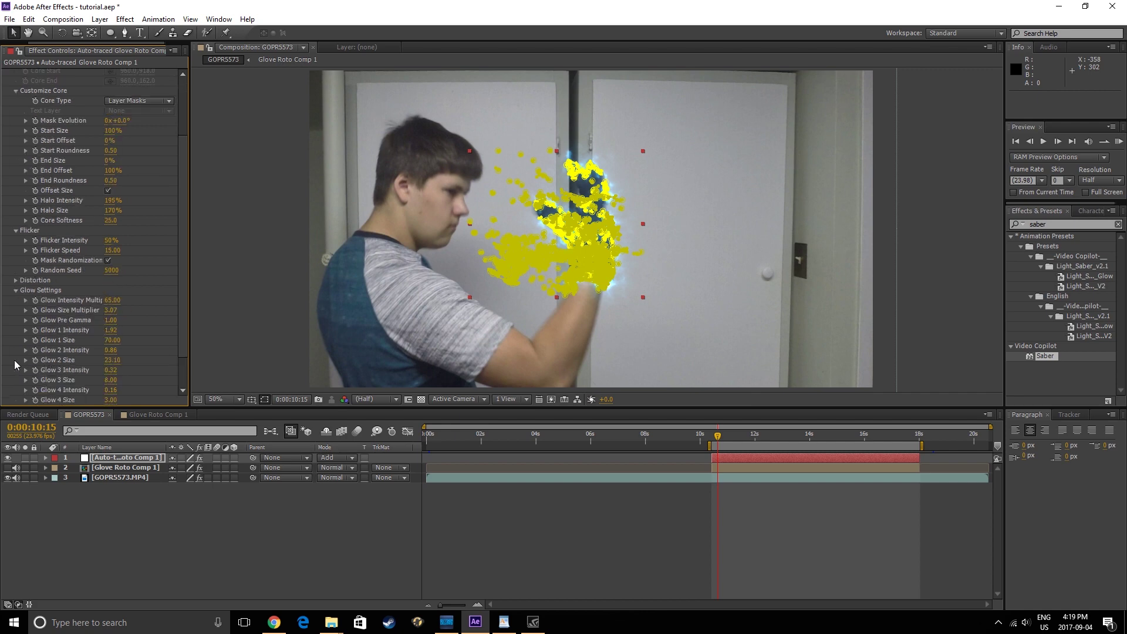
pyautogui.scroll(-4, 44, 318)
pyautogui.click(15, 254)
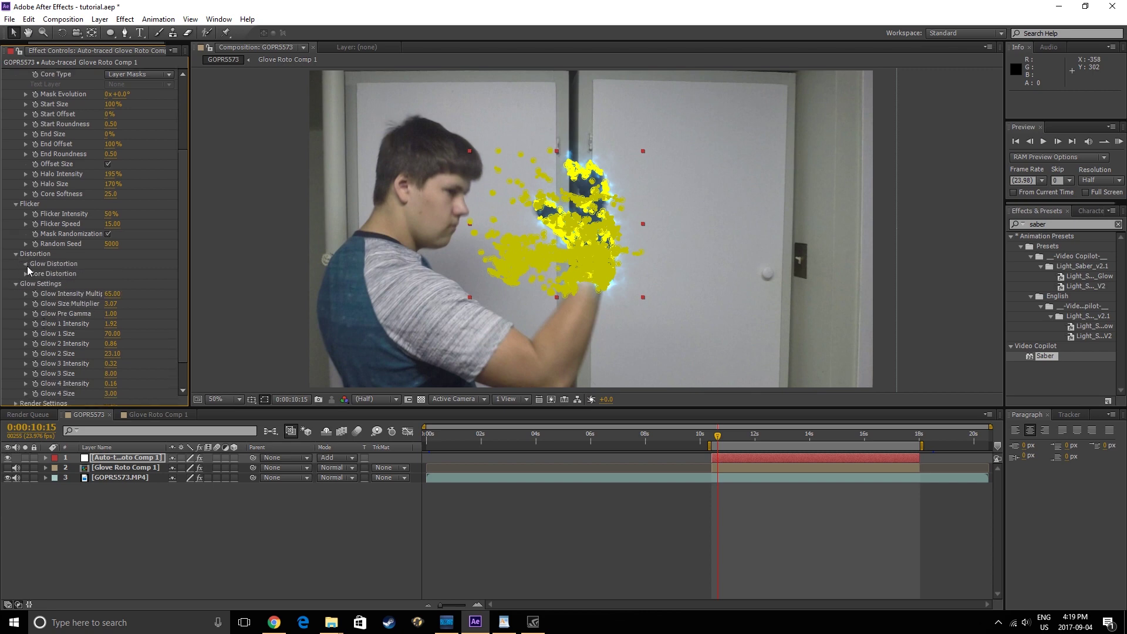
pyautogui.click(26, 265)
pyautogui.write('15')
pyautogui.press('Return')
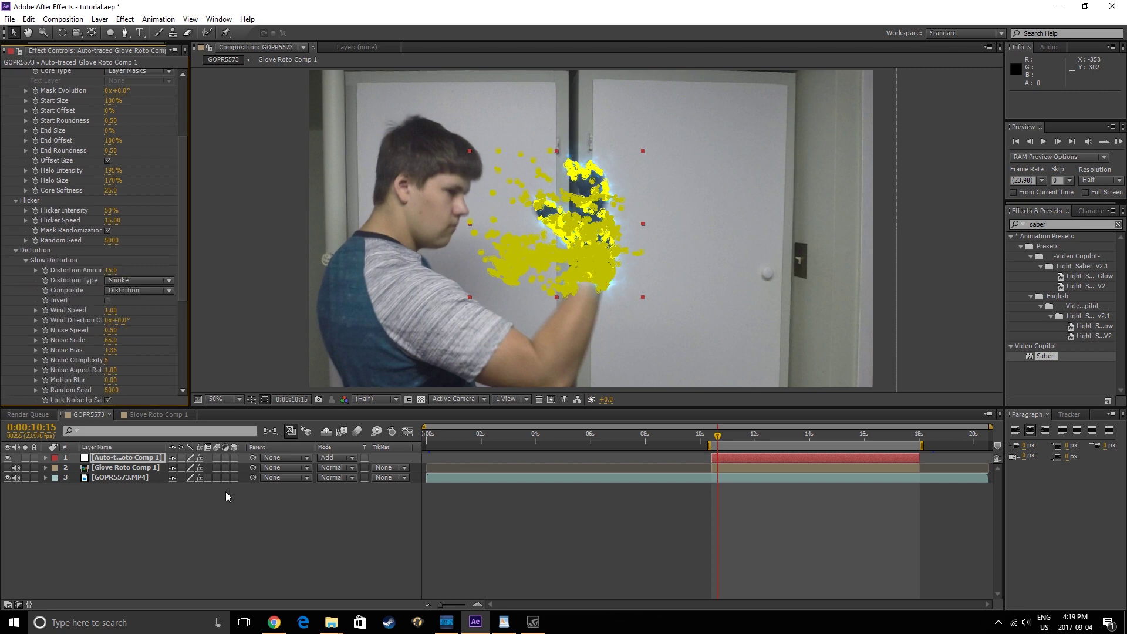
pyautogui.press('KP_0')
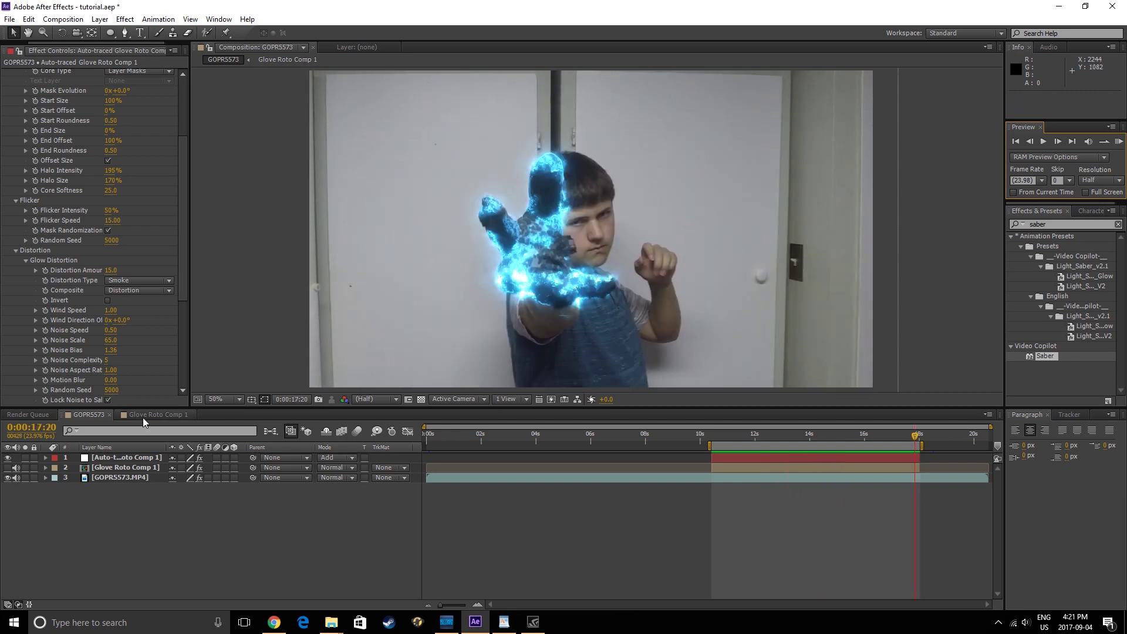
# In Glove Roto Comp 1, set the white solid's Fractal Noise Contrast to 500
pyautogui.click(142, 418)
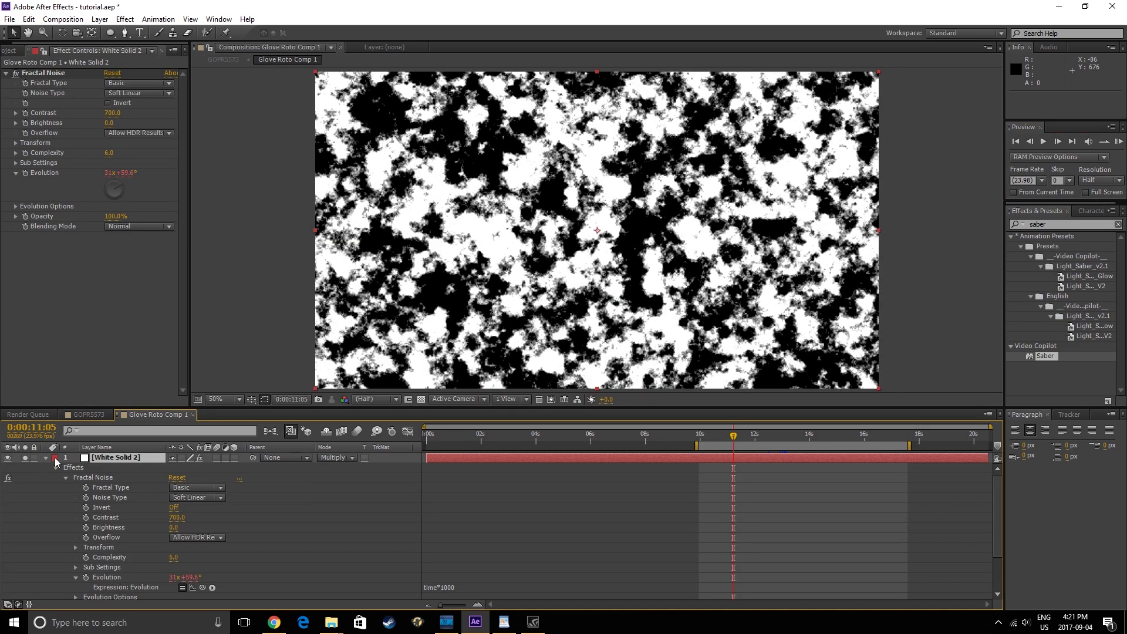
pyautogui.moveTo(725, 437); pyautogui.dragTo(731, 436)
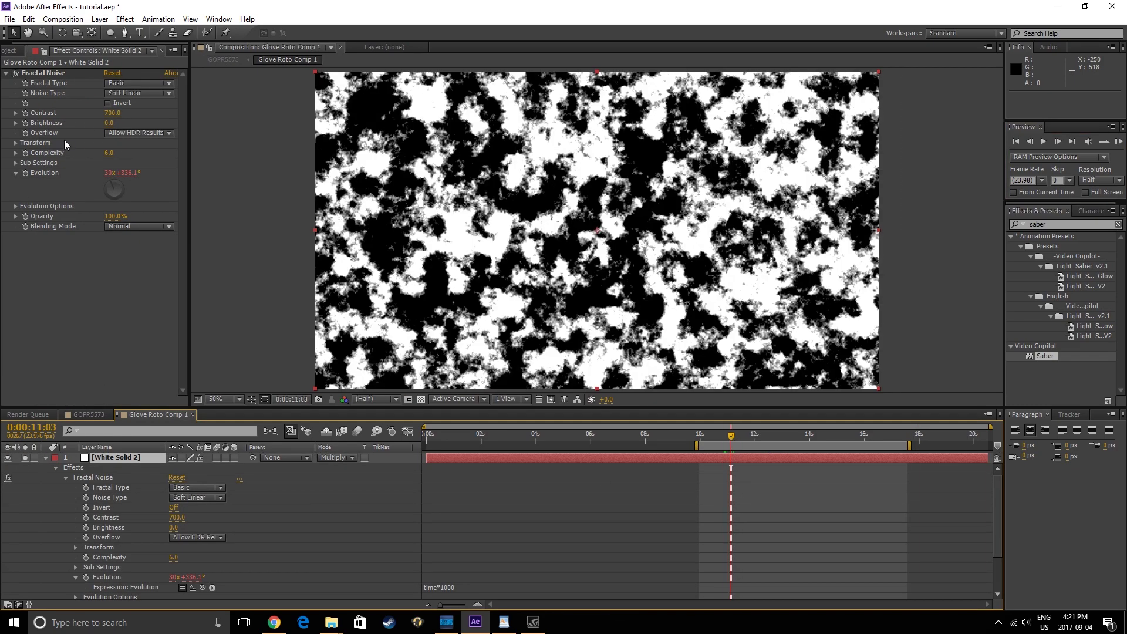
pyautogui.moveTo(108, 115); pyautogui.dragTo(3, 132)
pyautogui.click(117, 114)
pyautogui.write('500')
pyautogui.press('Return')
# Try Fractal Noise Brightness values of -10 and -100 on the white solid
pyautogui.click(109, 124)
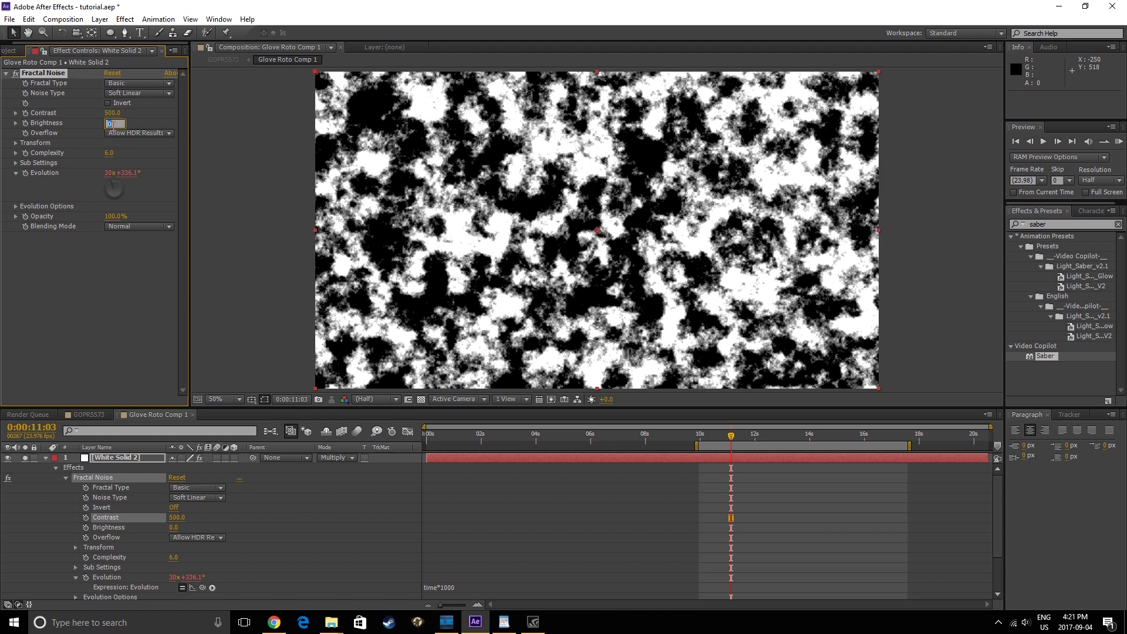
pyautogui.write('-10')
pyautogui.press('Return')
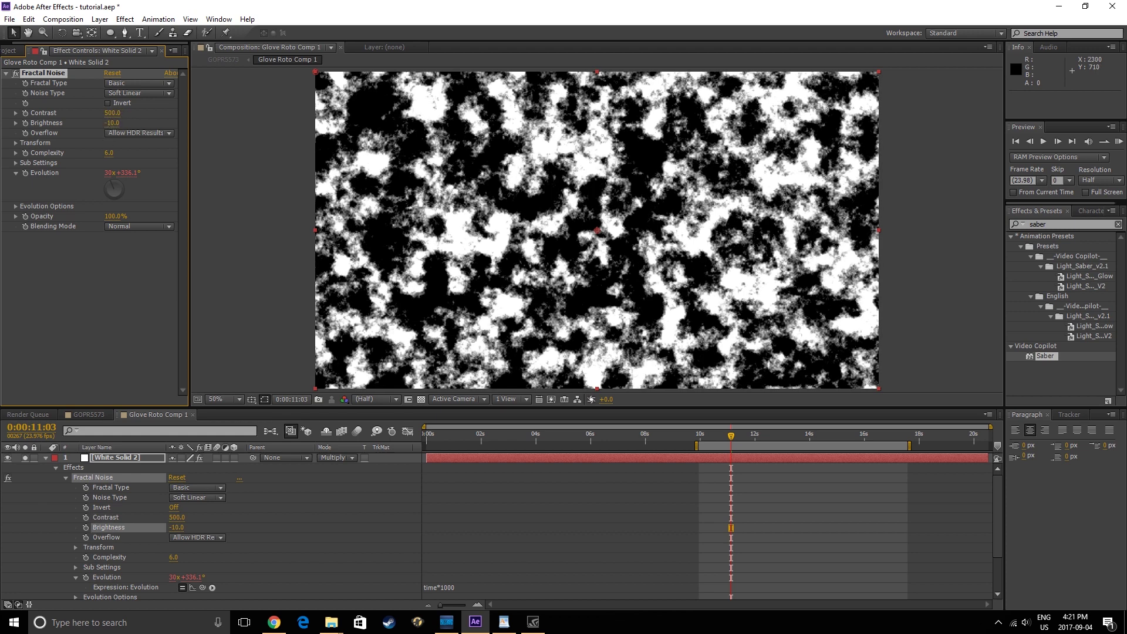
pyautogui.click(114, 123)
pyautogui.write('-100')
pyautogui.press('Return')
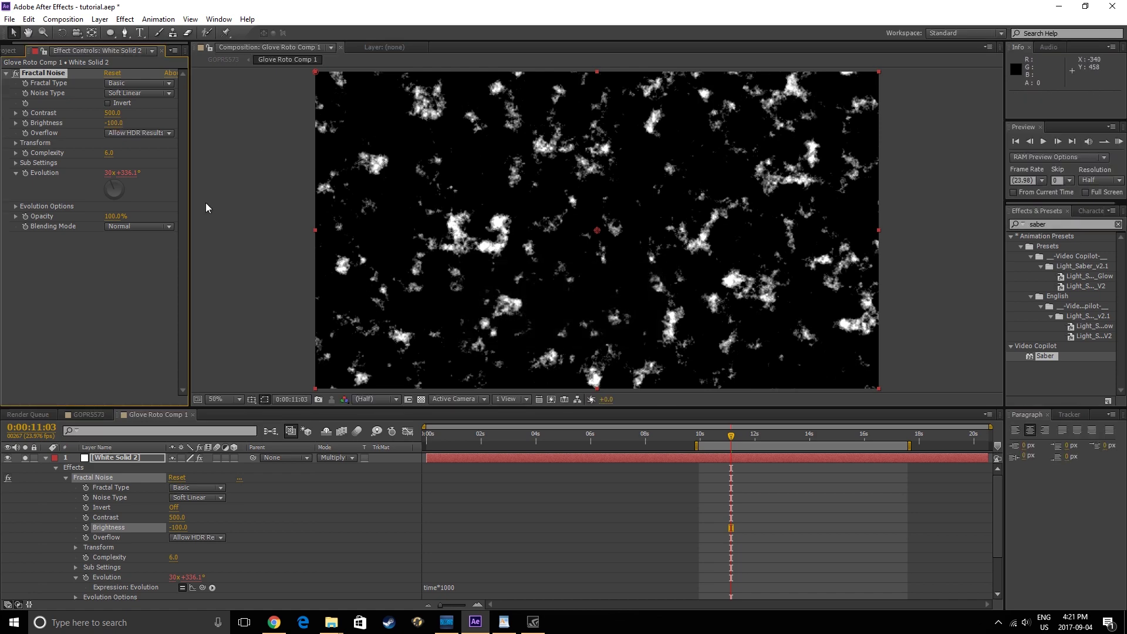
# Set the white solid's Fractal Noise Brightness to -50
pyautogui.click(121, 123)
pyautogui.write('-50')
pyautogui.press('Return')
# In the GOPR5573 comp, auto-trace the Glove Roto Comp 1 layer's alpha channel over the work area onto a new layer
pyautogui.click(91, 414)
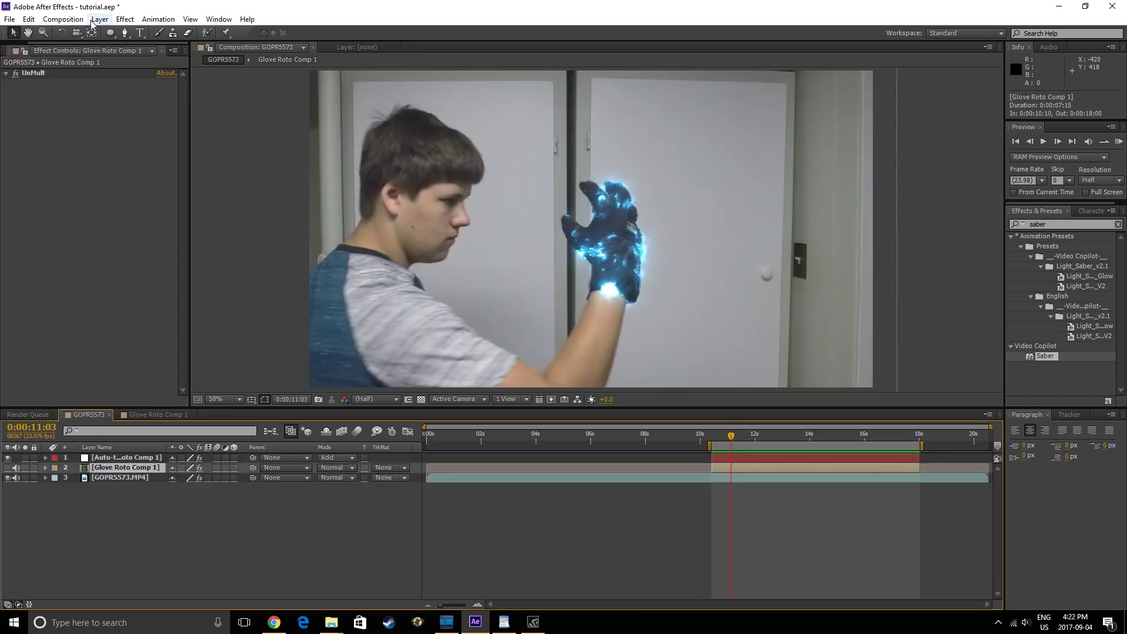
pyautogui.click(99, 19)
pyautogui.click(158, 432)
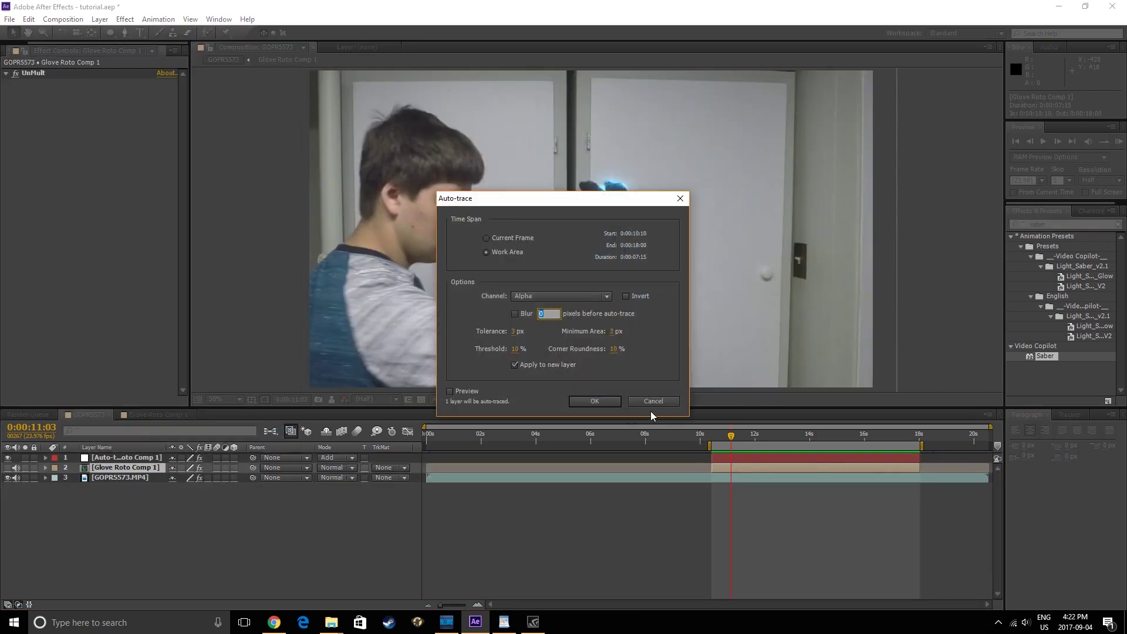
pyautogui.click(616, 401)
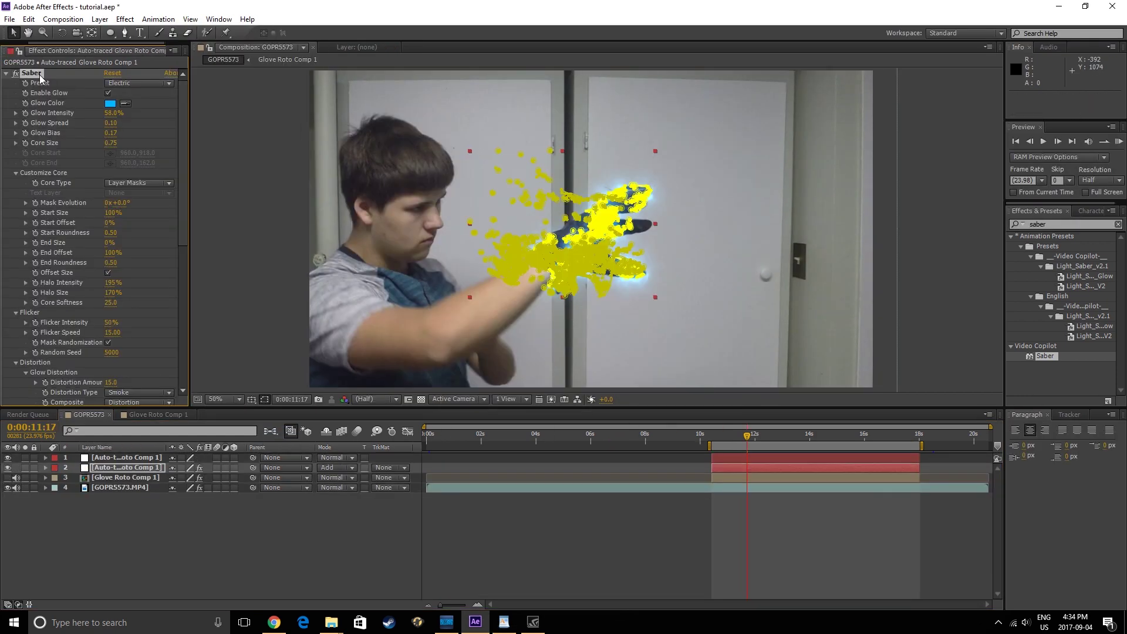
# Paste the copied Saber effect onto the new auto-traced layer and hide the old auto-traced layer
pyautogui.click(145, 461)
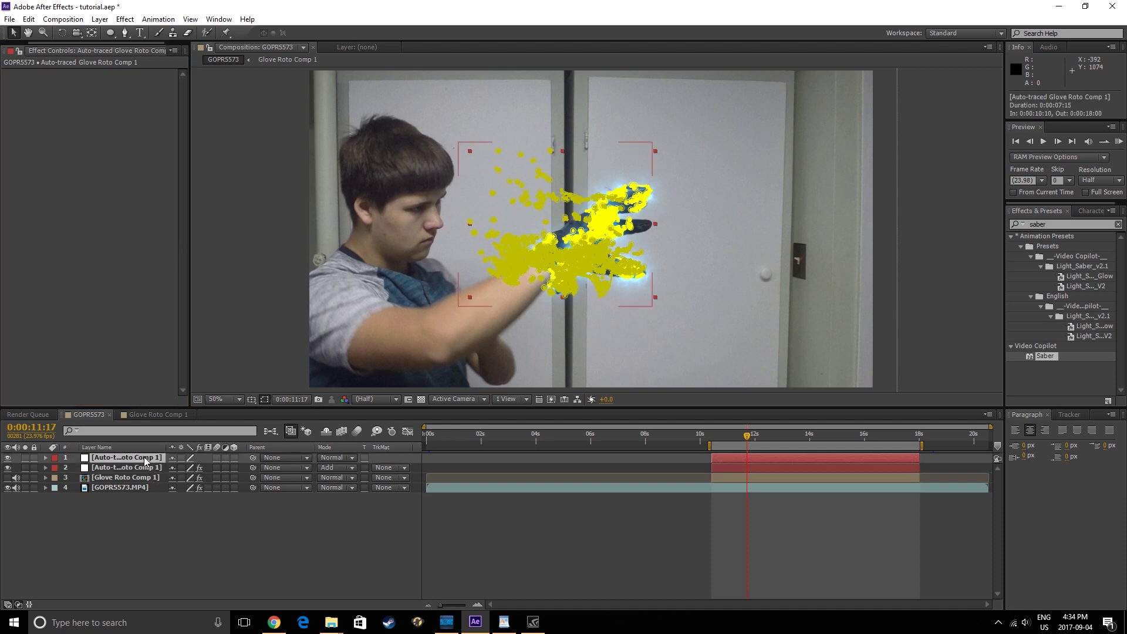
pyautogui.hotkey('ctrl', 'v')
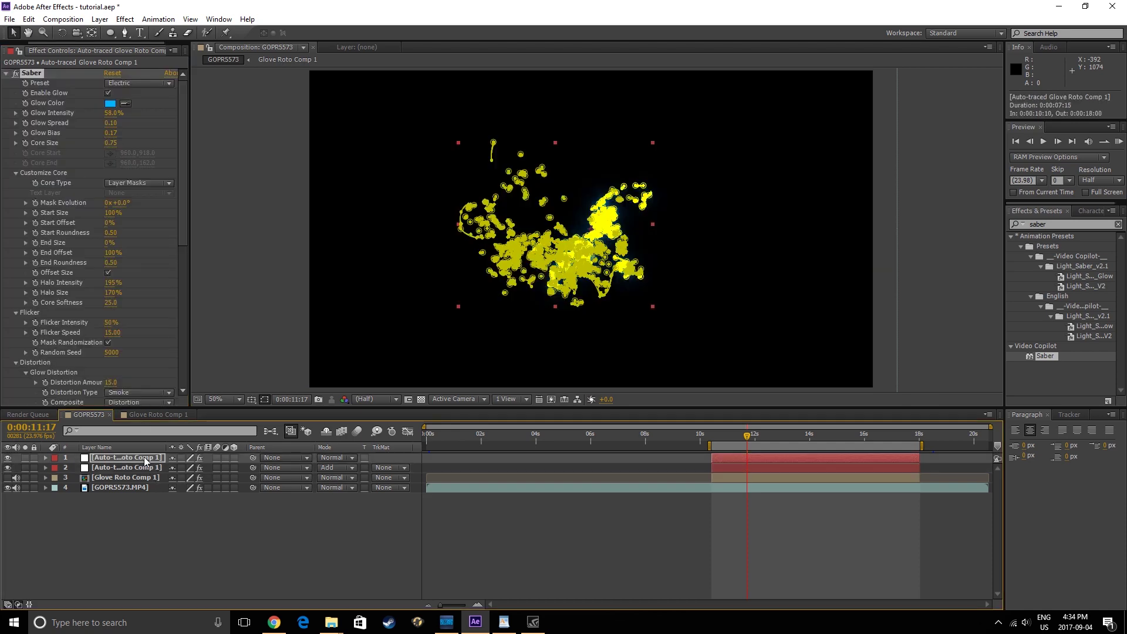
pyautogui.click(12, 471)
pyautogui.click(9, 469)
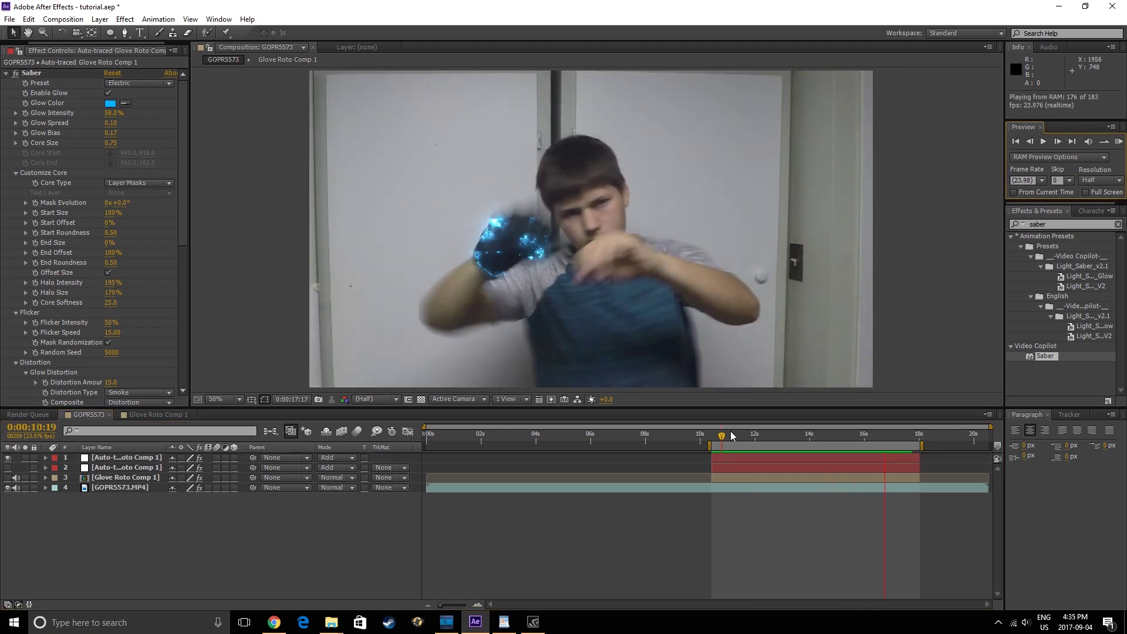
# Stop the preview, set the new traced layer's Saber Core Size to 0.6, and delete the old auto-traced layer
pyautogui.press('space')
pyautogui.click(114, 143)
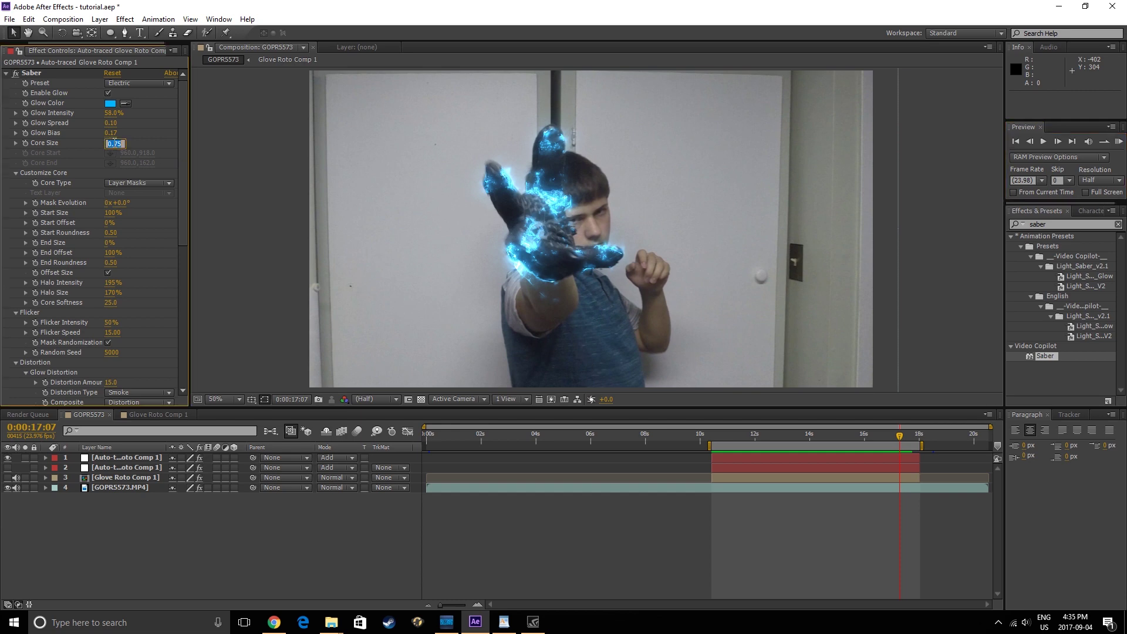
pyautogui.write('.5')
pyautogui.press('Return')
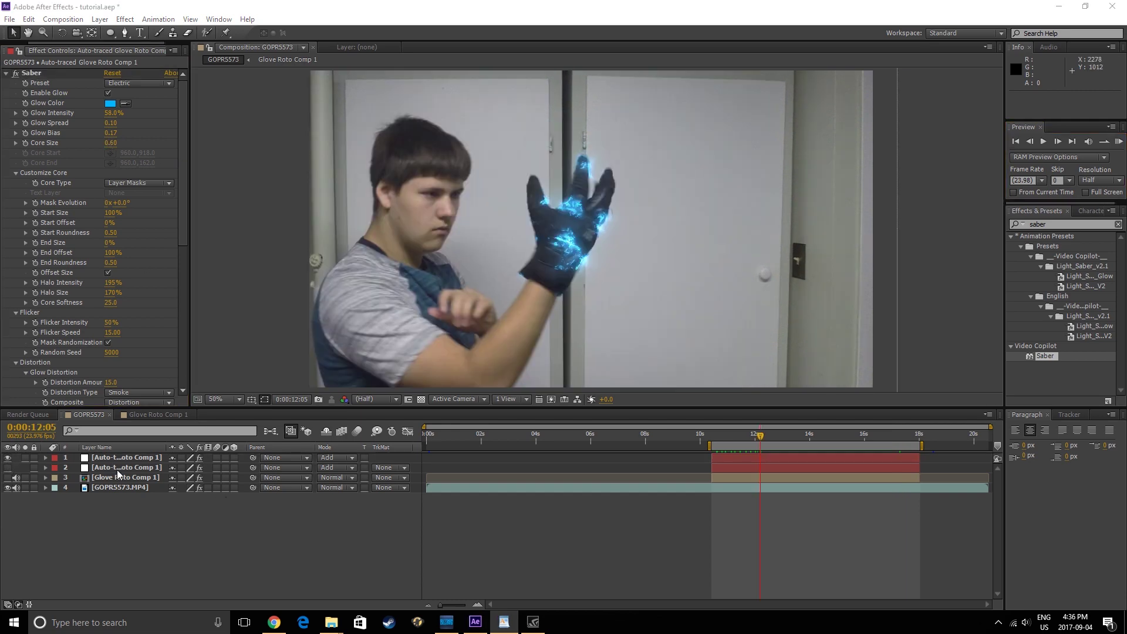
pyautogui.click(118, 467)
pyautogui.press('Delete')
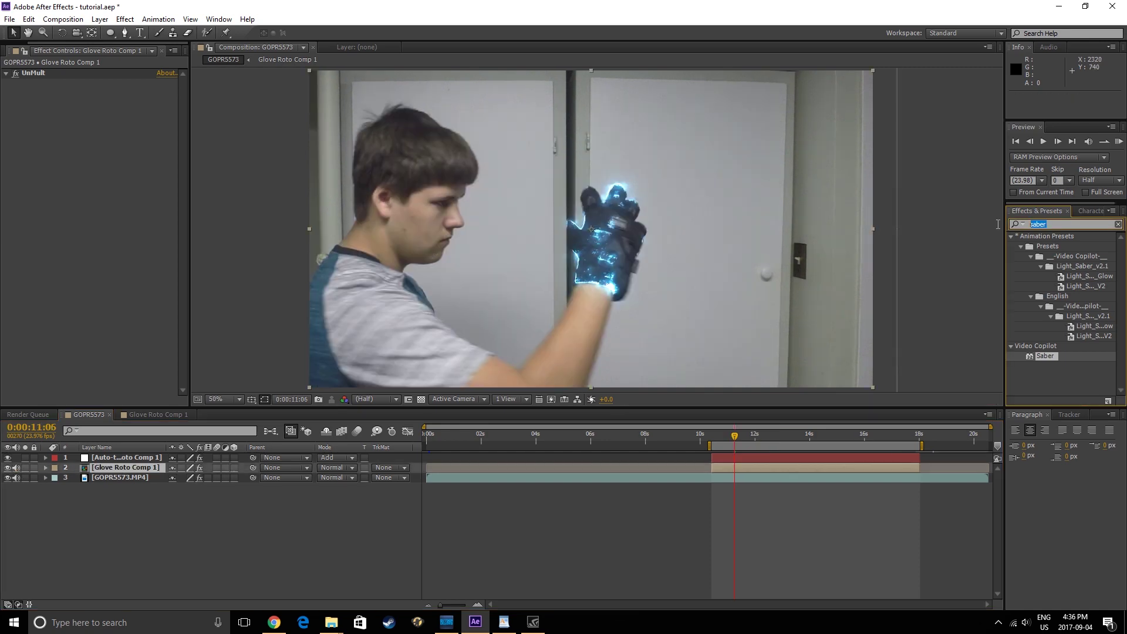
# Apply Starglow to the Glove Roto Comp 1 layer with Colormap A set to Electric and Colormap B set to Spirit
pyautogui.write('starg')
pyautogui.moveTo(1050, 246); pyautogui.dragTo(101, 467)
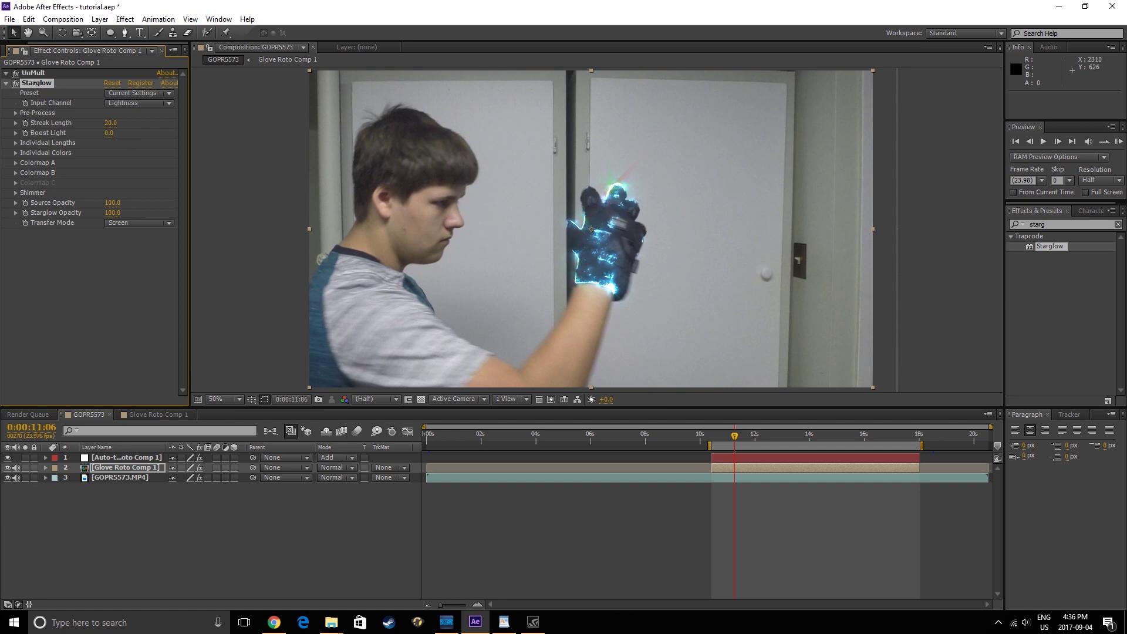
pyautogui.click(15, 164)
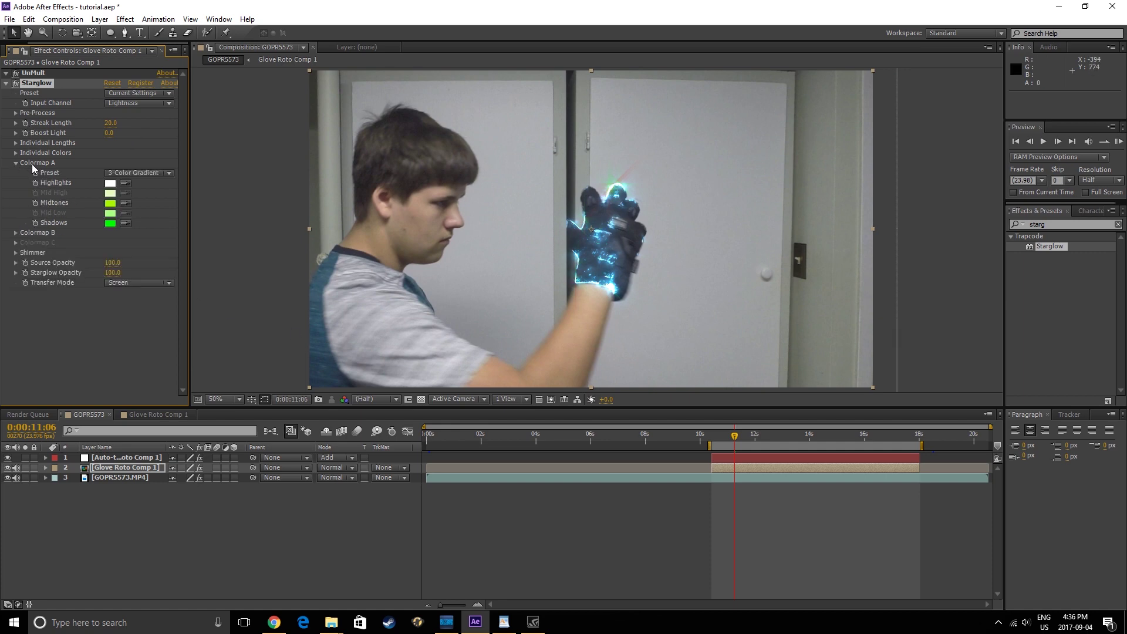
pyautogui.click(118, 173)
pyautogui.click(165, 215)
pyautogui.click(89, 233)
pyautogui.click(138, 242)
pyautogui.click(181, 218)
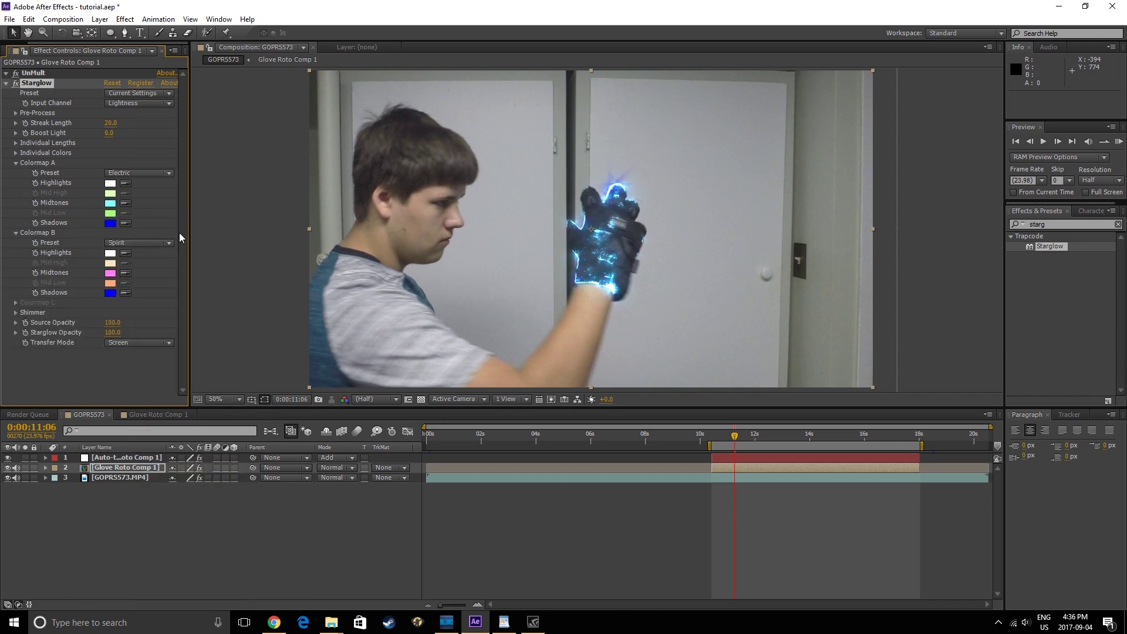
# Set Starglow's Source Opacity to 50, Streak Length to 35 and Boost Light to 5.1
pyautogui.click(119, 324)
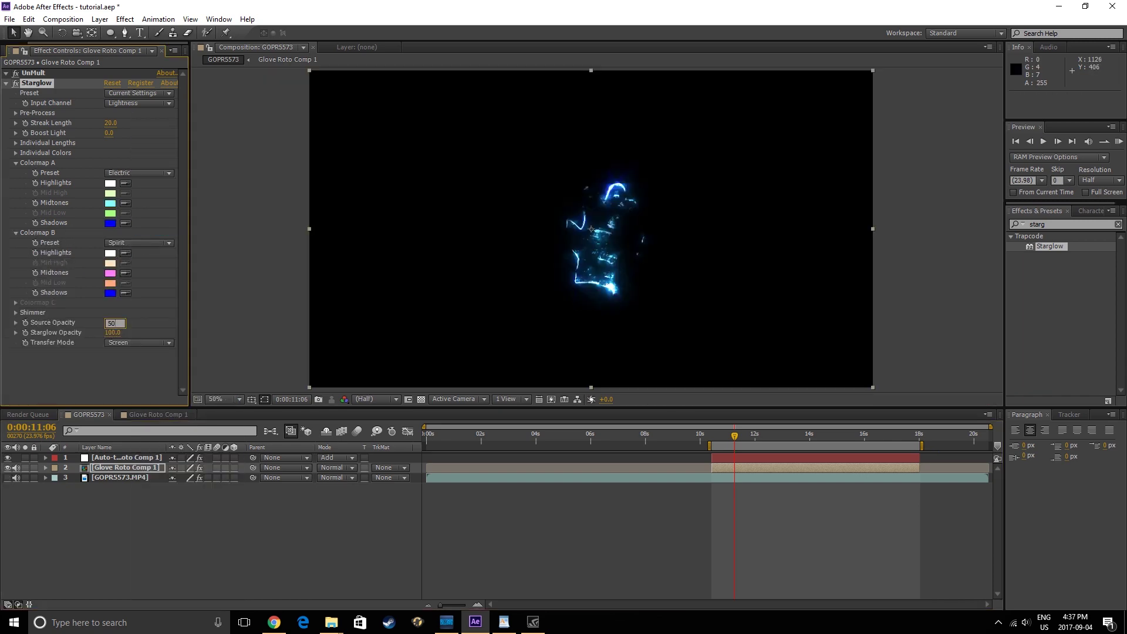
pyautogui.write('50')
pyautogui.press('Return')
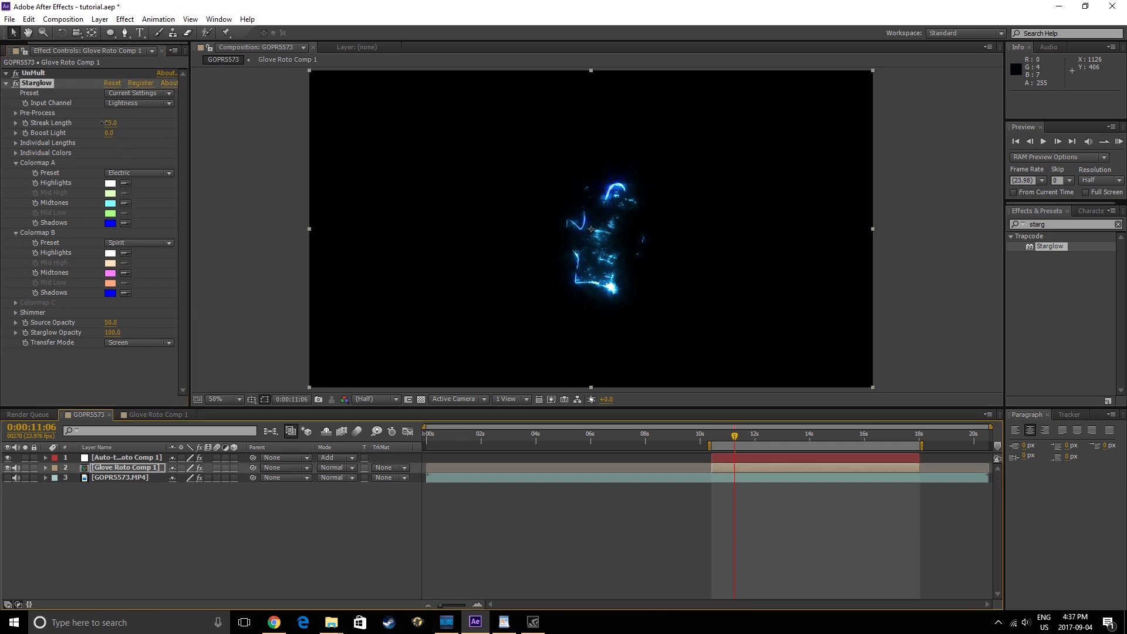
pyautogui.moveTo(110, 122); pyautogui.dragTo(202, 116)
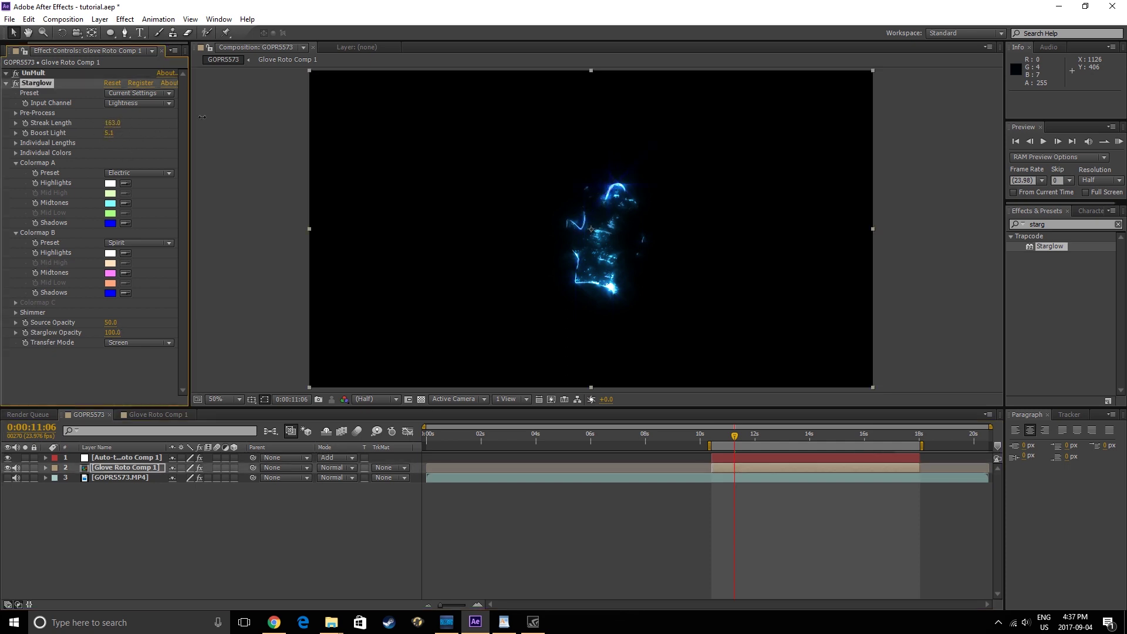
pyautogui.moveTo(137, 129); pyautogui.dragTo(132, 129)
pyautogui.click(262, 539)
# Show the GOPR5573.MP4 footage again and set the Glove Roto Comp 1 layer's blending mode to Add
pyautogui.click(7, 478)
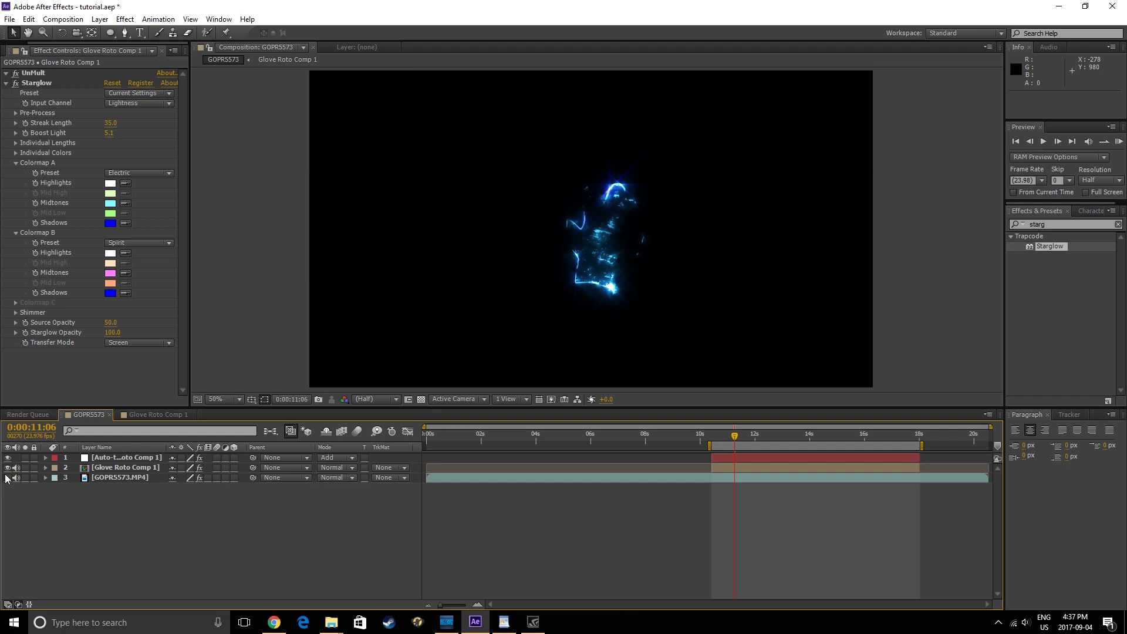
pyautogui.click(338, 468)
pyautogui.click(367, 222)
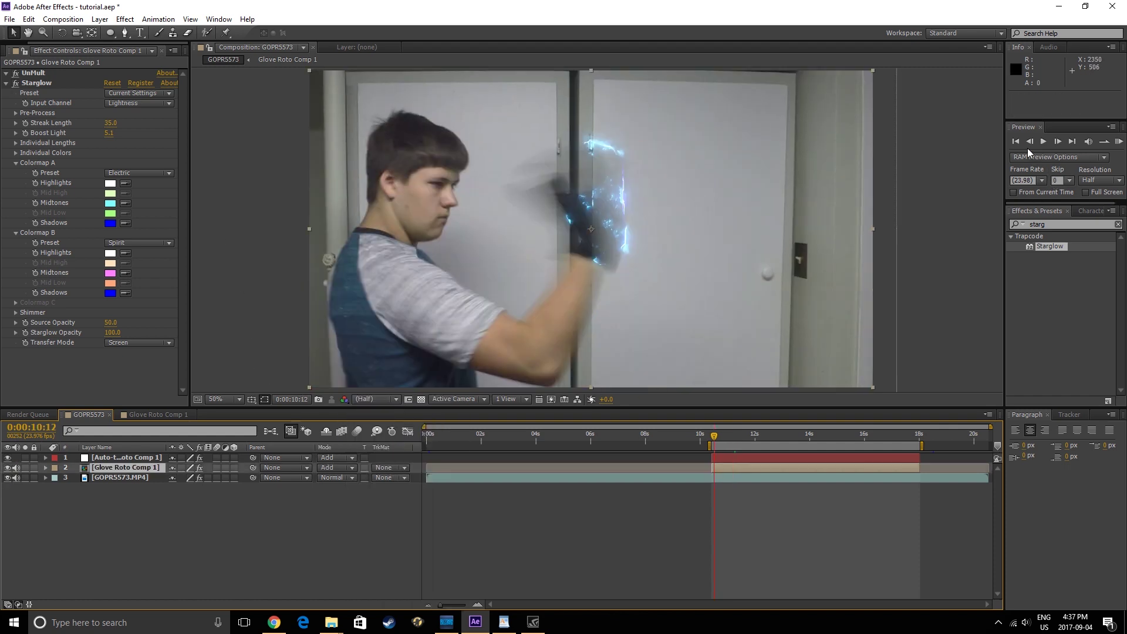
# Add a Saber Core Size keyframe at 0:00:10:15 on the auto-traced layer
pyautogui.click(1029, 142)
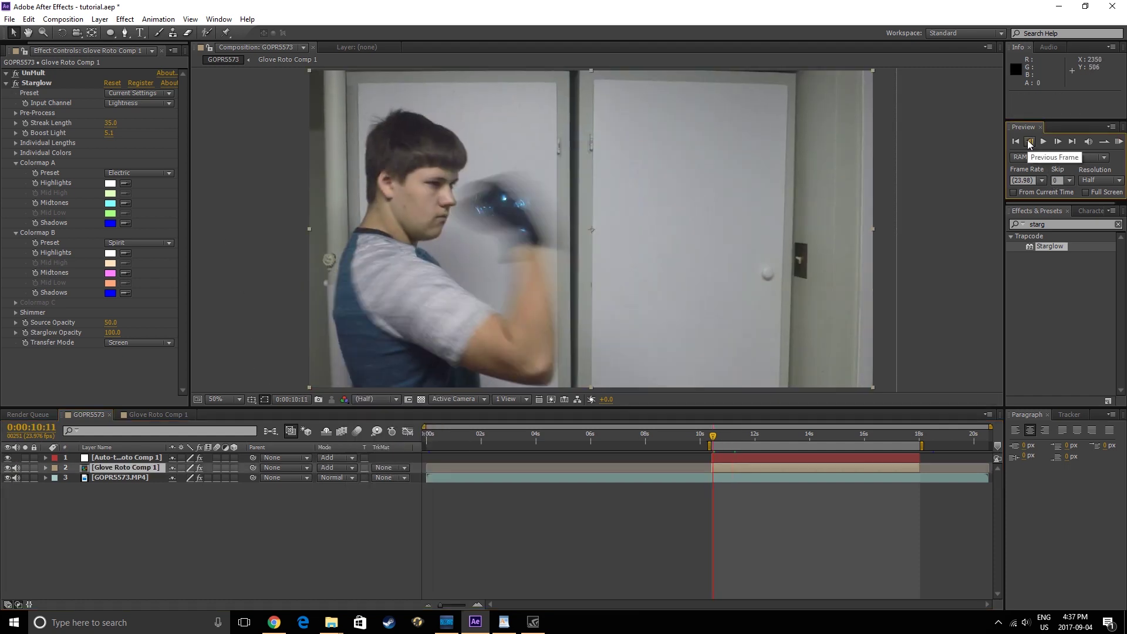
pyautogui.click(113, 457)
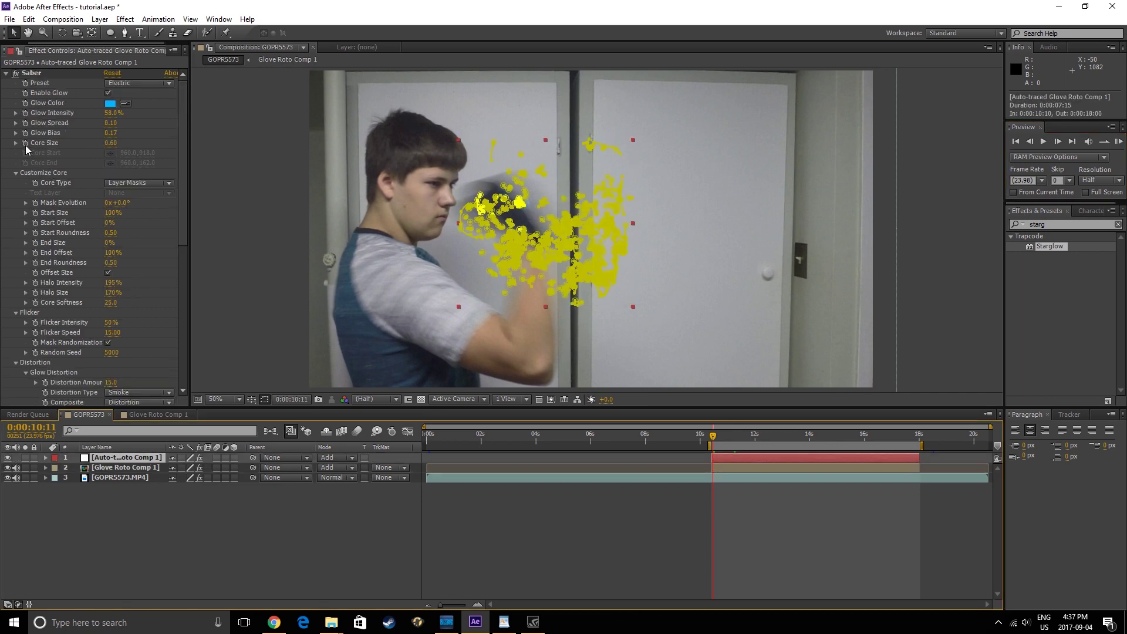
pyautogui.click(1059, 142)
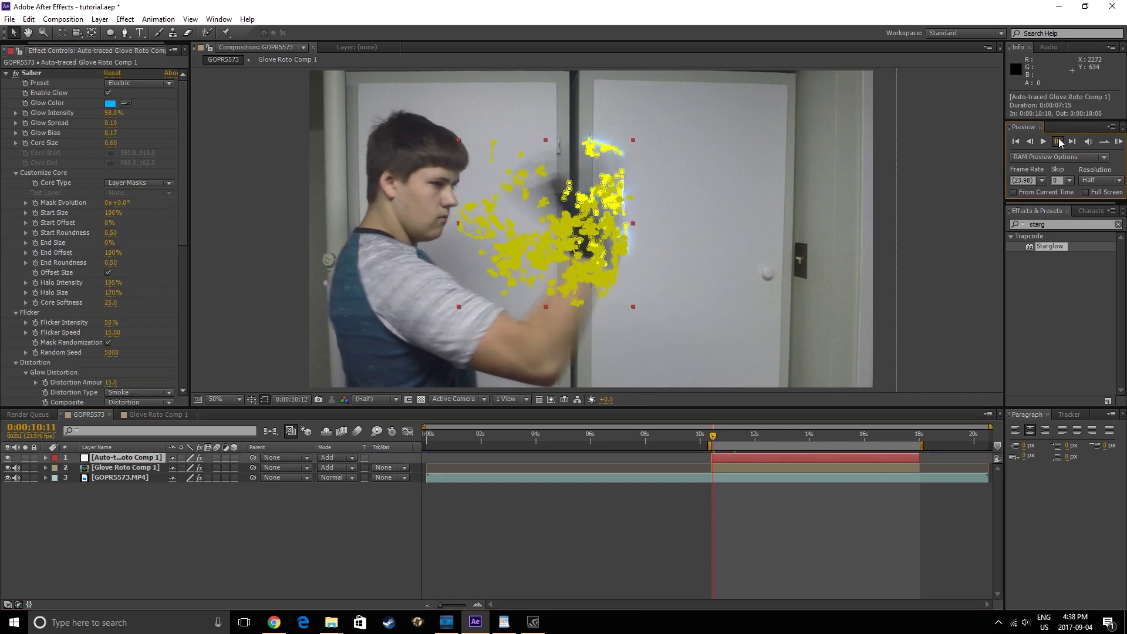
pyautogui.click(1059, 141)
pyautogui.click(1058, 142)
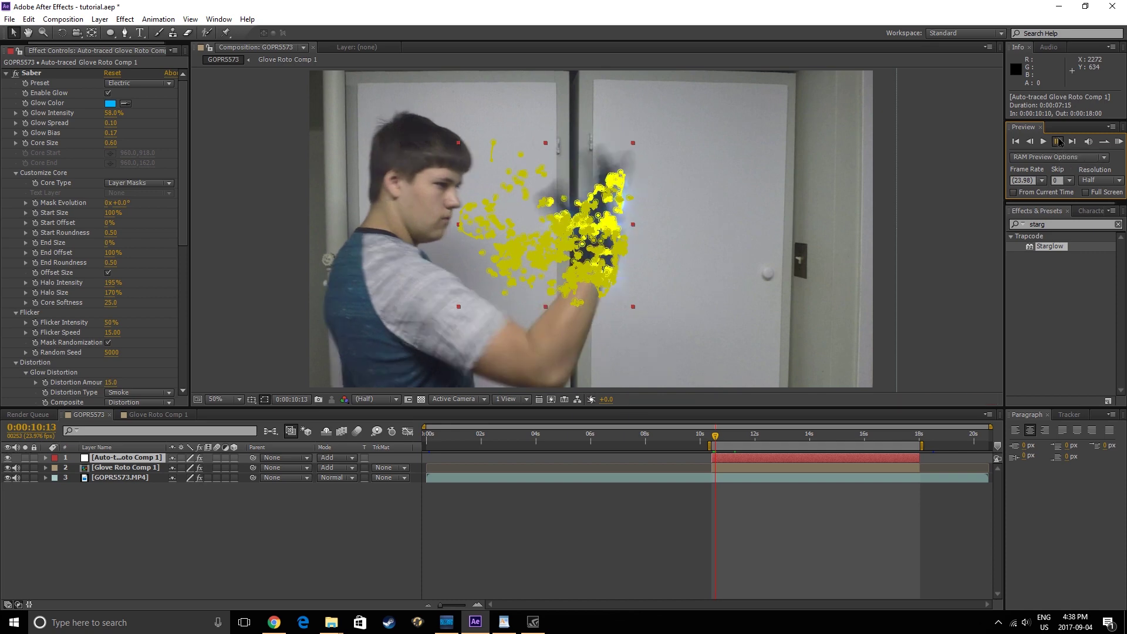
pyautogui.click(1058, 142)
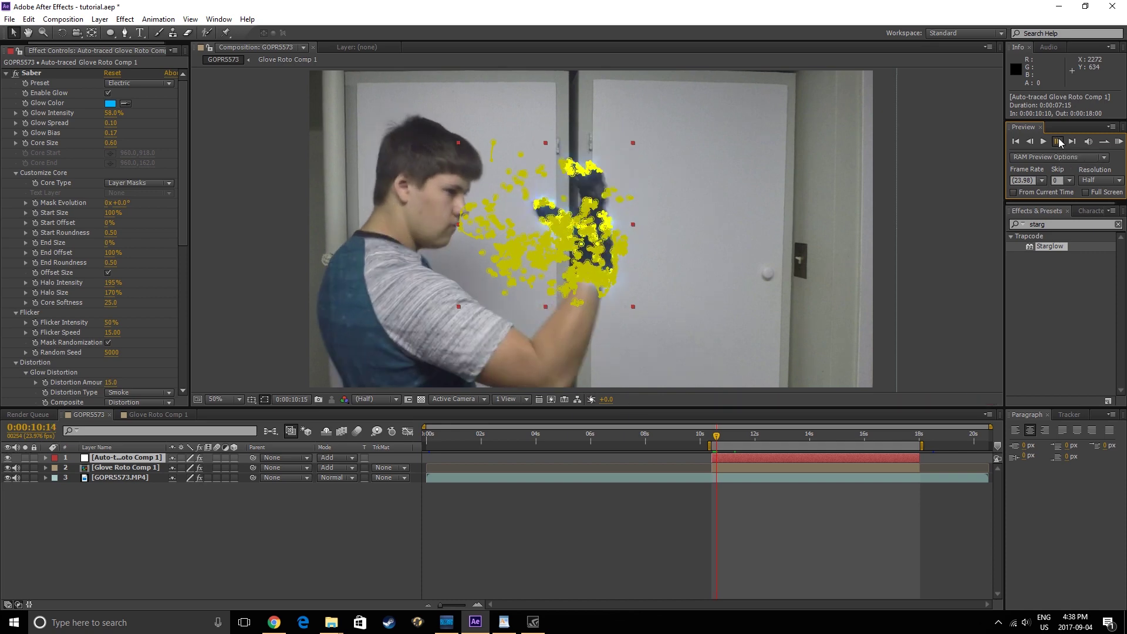
pyautogui.click(26, 143)
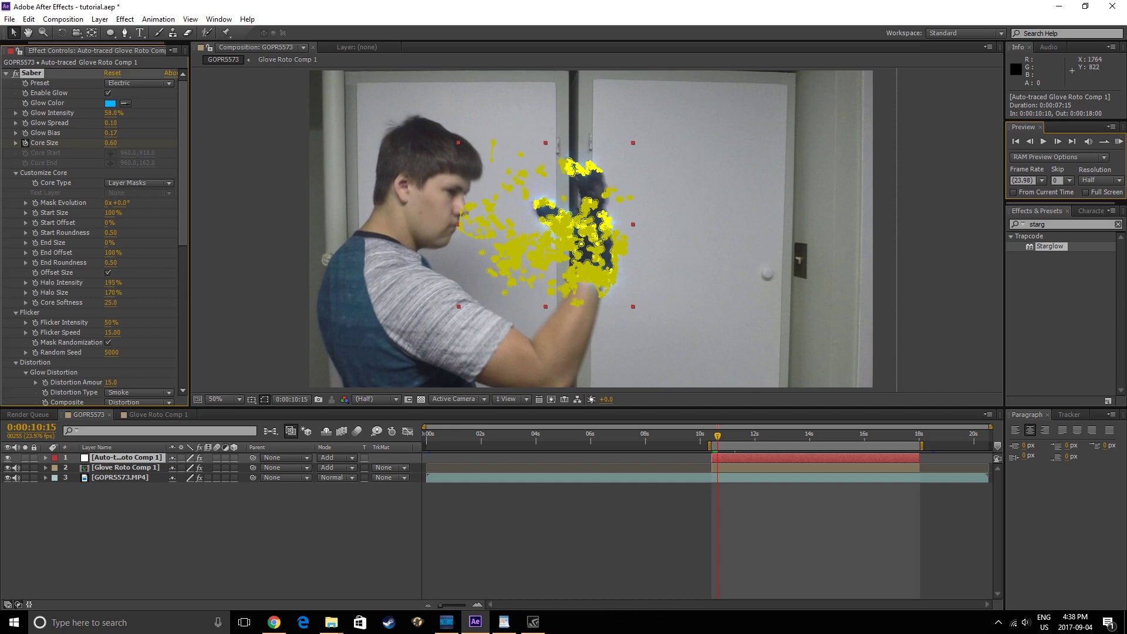
# Go back to 0:00:10:11 and keyframe a lower Saber Core Size there
pyautogui.click(1031, 142)
pyautogui.click(1030, 142)
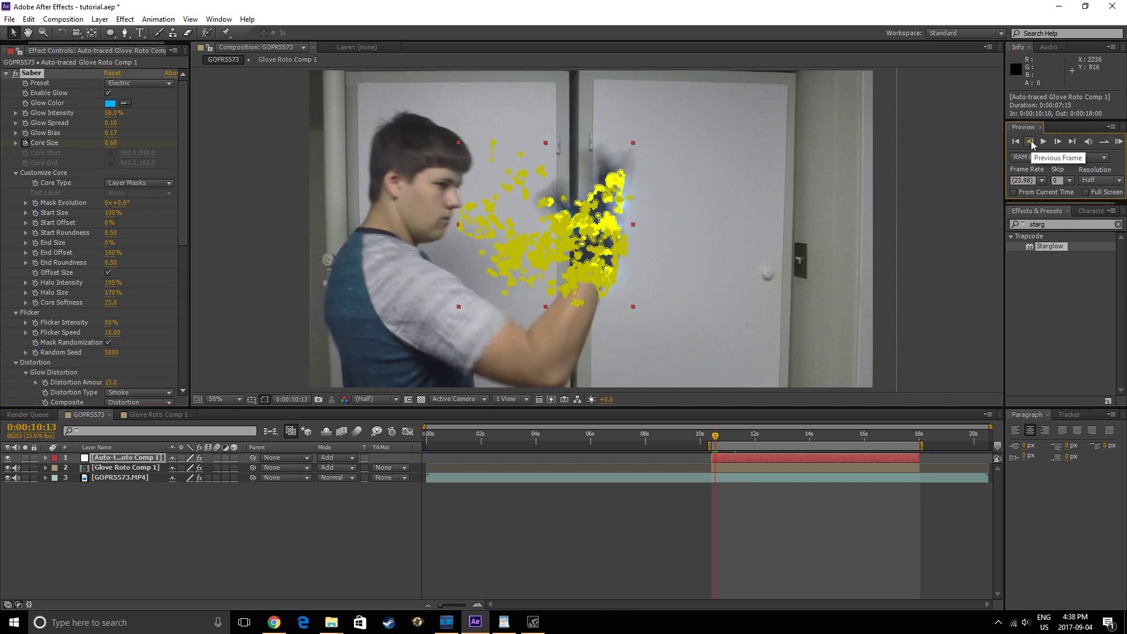
pyautogui.click(1031, 141)
pyautogui.click(1030, 142)
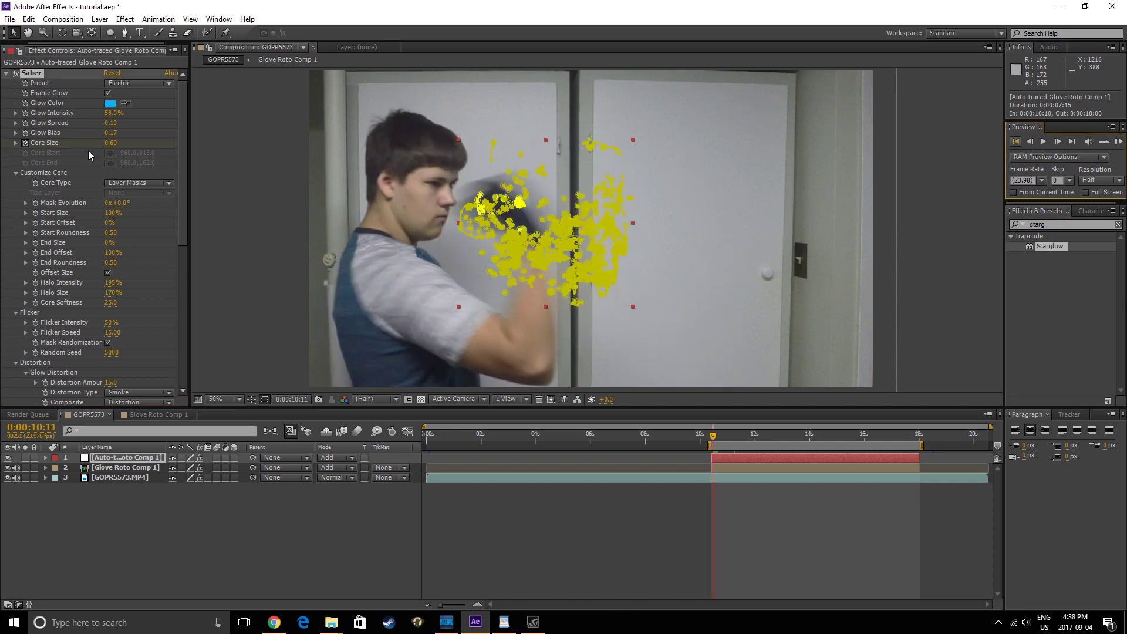
# Keyframe the Glove Roto Comp 1 layer's Opacity at 100% at 0:00:10:15, with an earlier keyframe around 0:00:10:11
pyautogui.click(125, 468)
pyautogui.press('t')
pyautogui.click(76, 477)
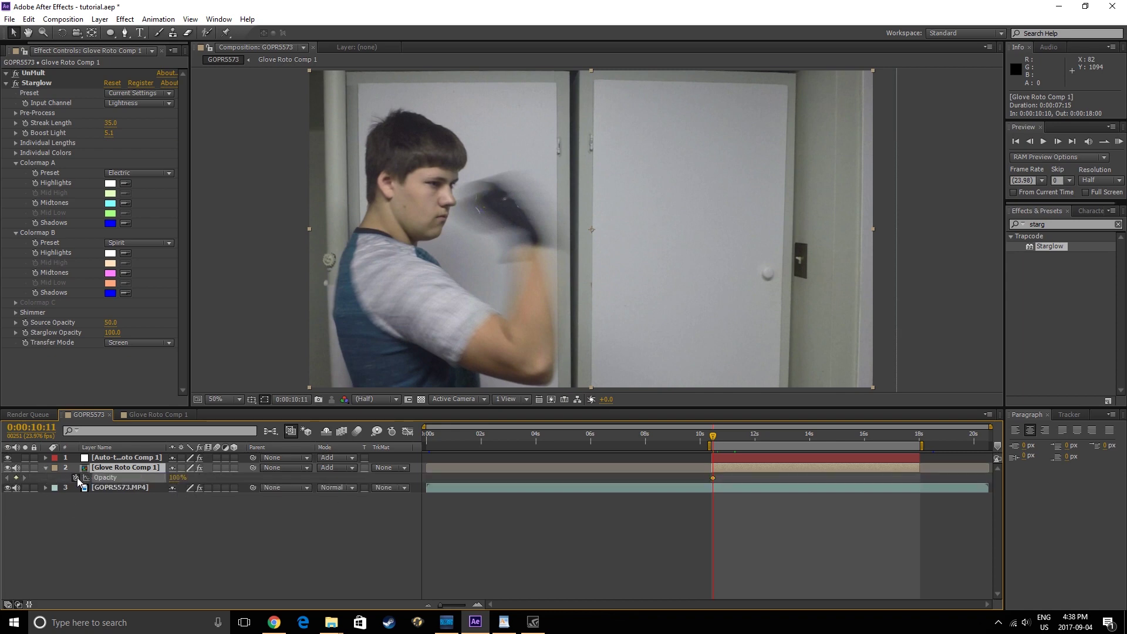
pyautogui.click(1055, 140)
pyautogui.click(1055, 140)
pyautogui.click(1056, 139)
pyautogui.click(1055, 140)
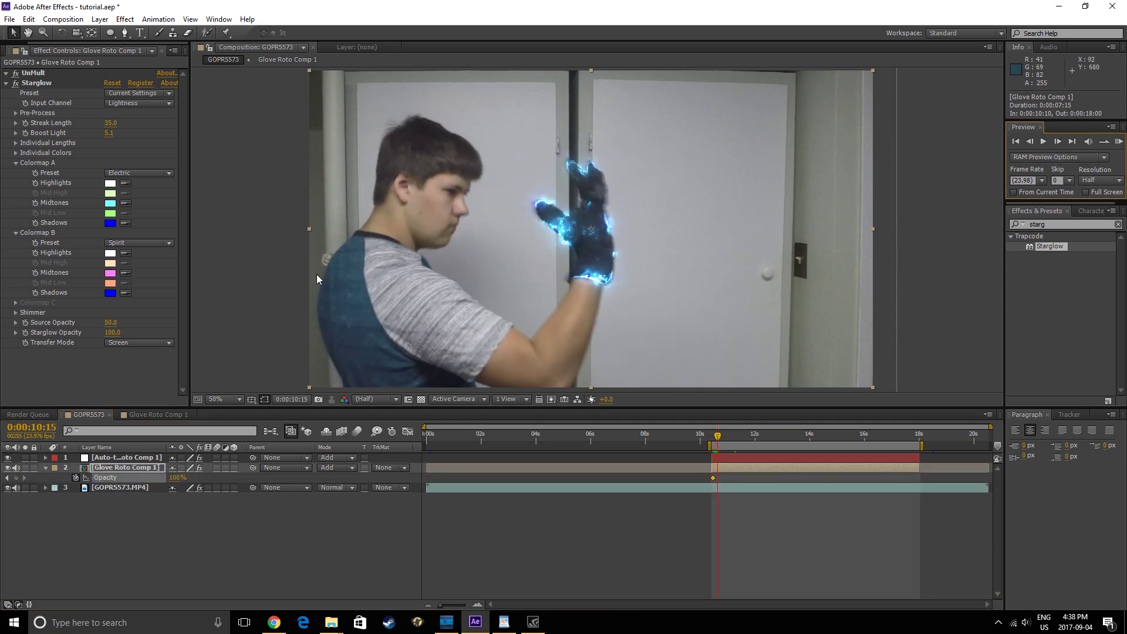
pyautogui.moveTo(713, 478); pyautogui.dragTo(718, 479)
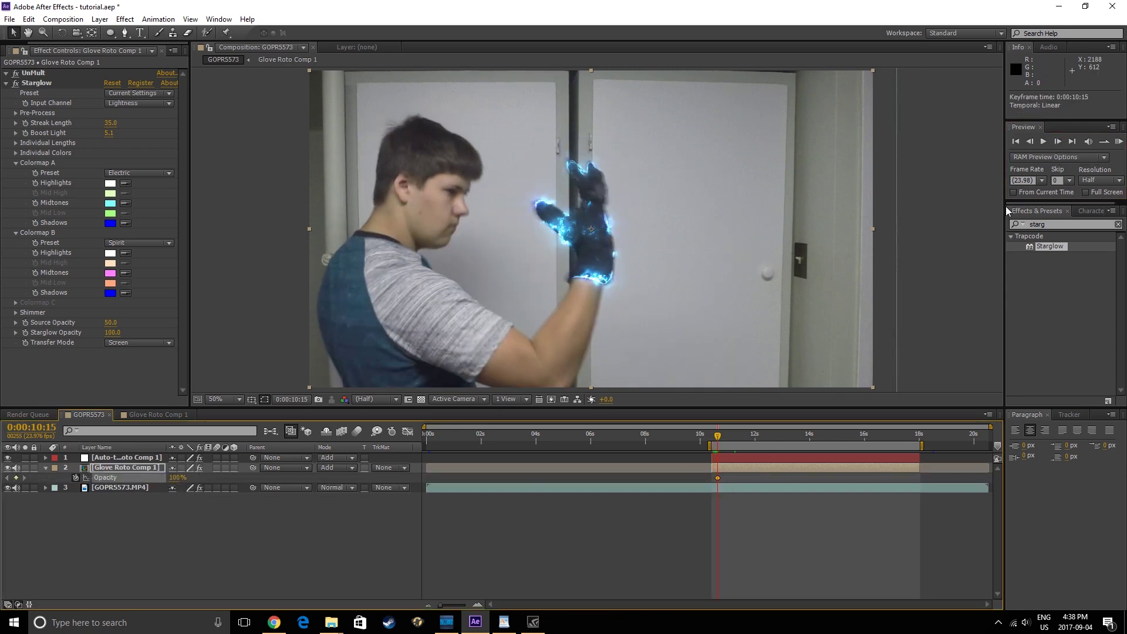
pyautogui.click(1028, 141)
pyautogui.click(1028, 141)
pyautogui.click(1029, 141)
pyautogui.click(1028, 141)
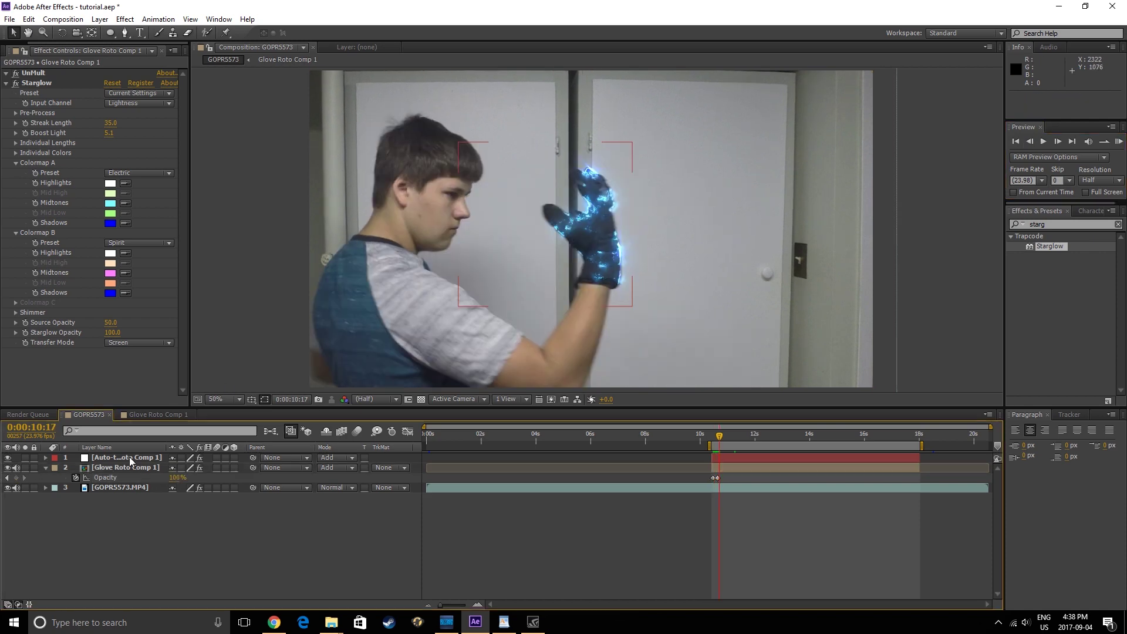
# Precompose the auto-traced layer and the Glove Roto Comp 1 layer together
pyautogui.click(129, 457)
pyautogui.keyDown('ctrl'); pyautogui.click(129, 468); pyautogui.keyUp('ctrl')
pyautogui.rightClick(129, 468)
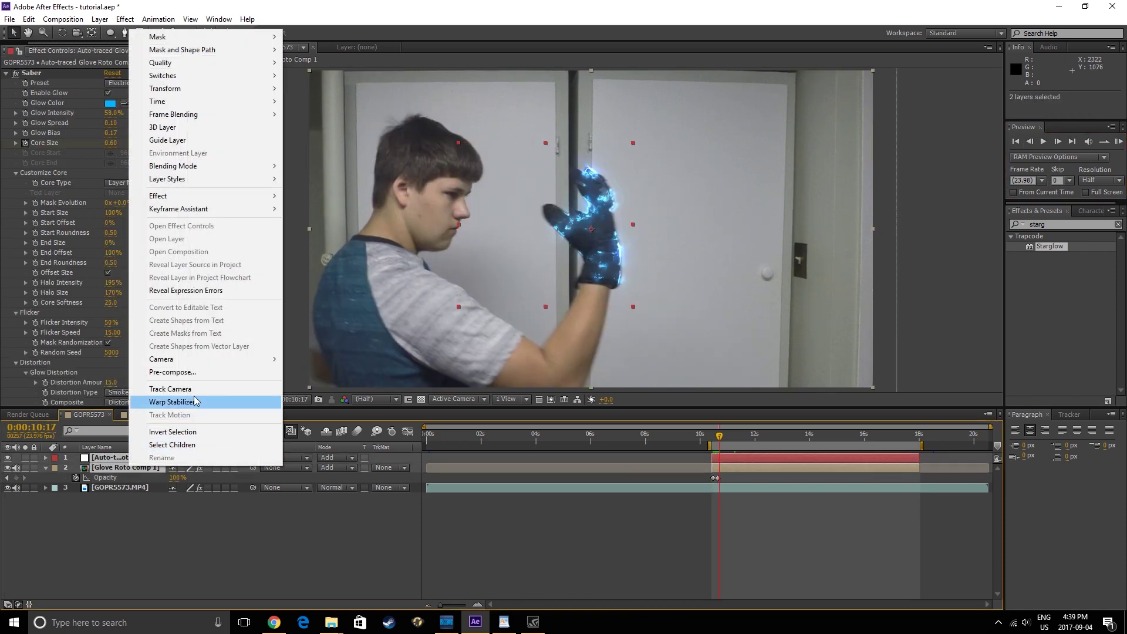
pyautogui.click(147, 376)
pyautogui.click(129, 145)
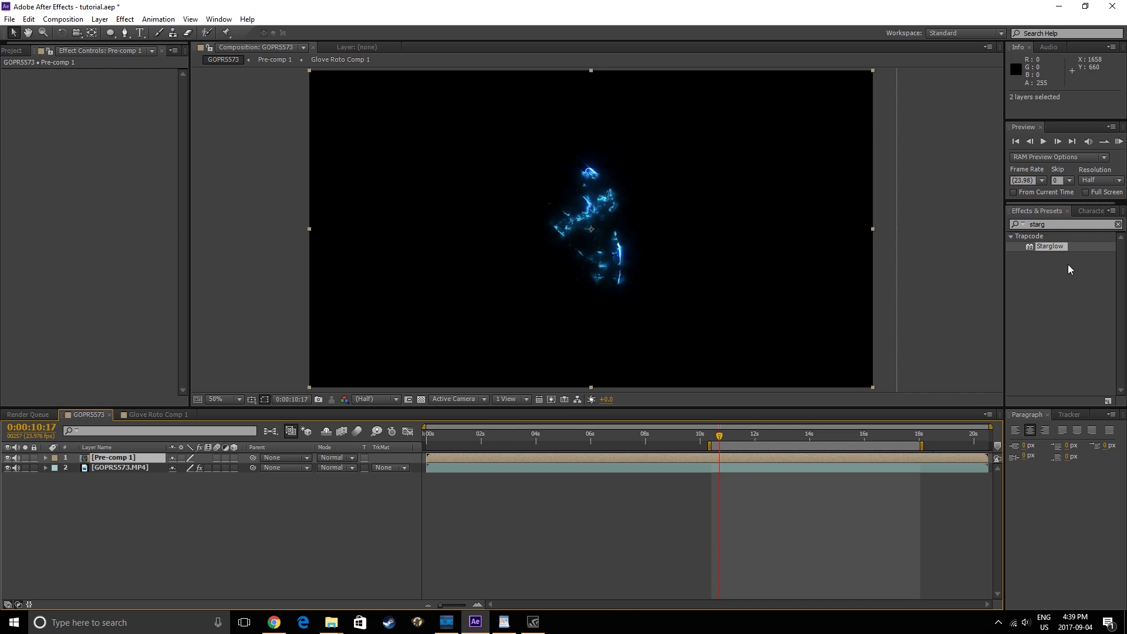
# Apply the Stylize Glow effect to Pre-comp 1, set its blending mode to Add and Glow Radius to 1000, and adjust the Glow Intensity
pyautogui.press('BackSpace')
pyautogui.press('BackSpace')
pyautogui.press('BackSpace')
pyautogui.press('BackSpace')
pyautogui.press('BackSpace')
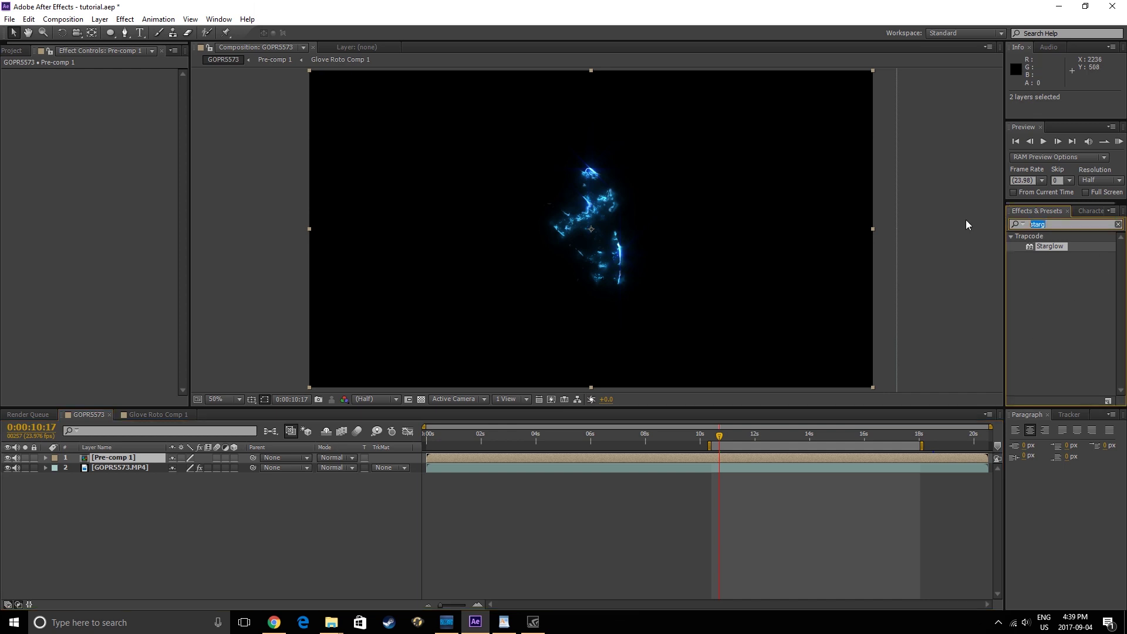
pyautogui.write('glow')
pyautogui.moveTo(1121, 273); pyautogui.dragTo(1117, 360)
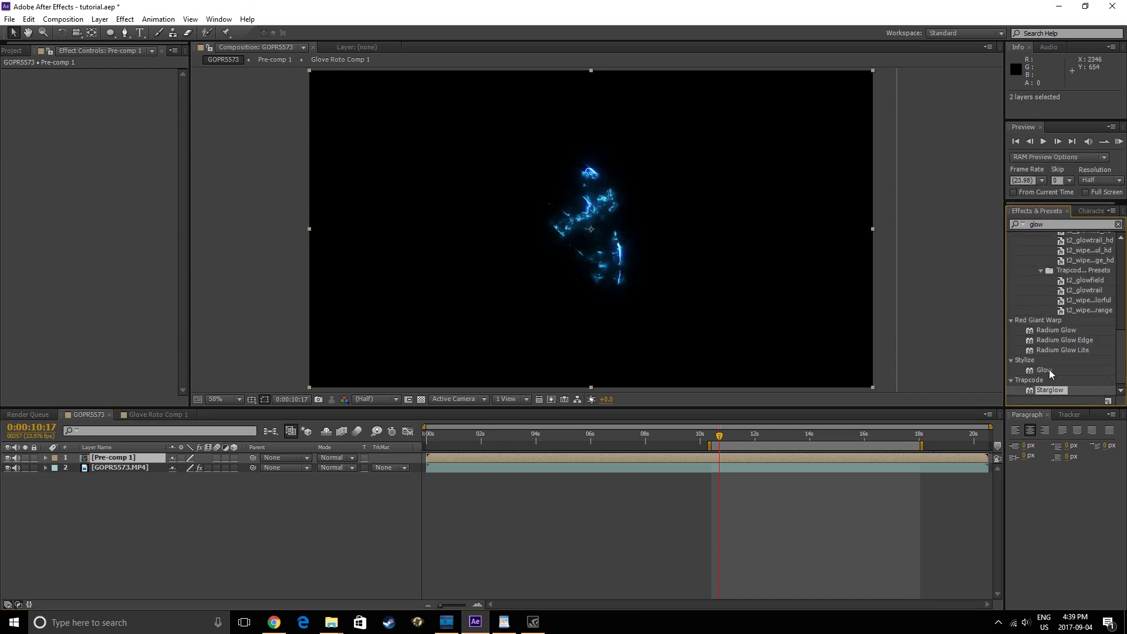
pyautogui.moveTo(1046, 371); pyautogui.dragTo(106, 431)
pyautogui.moveTo(106, 431); pyautogui.dragTo(120, 458)
pyautogui.click(384, 224)
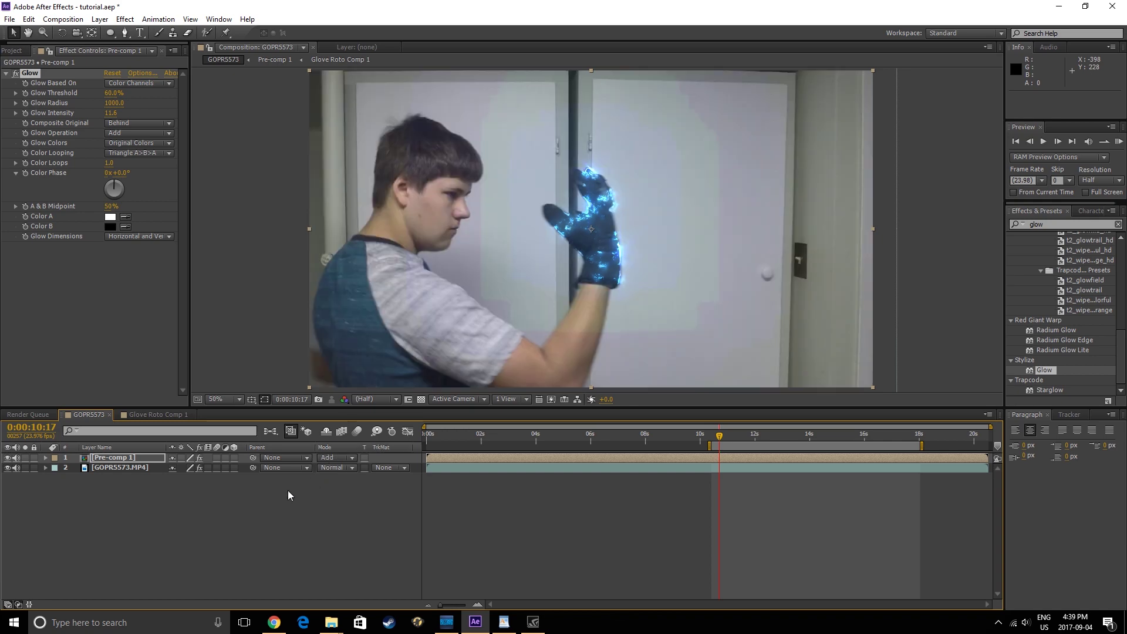
pyautogui.moveTo(110, 113); pyautogui.dragTo(108, 118)
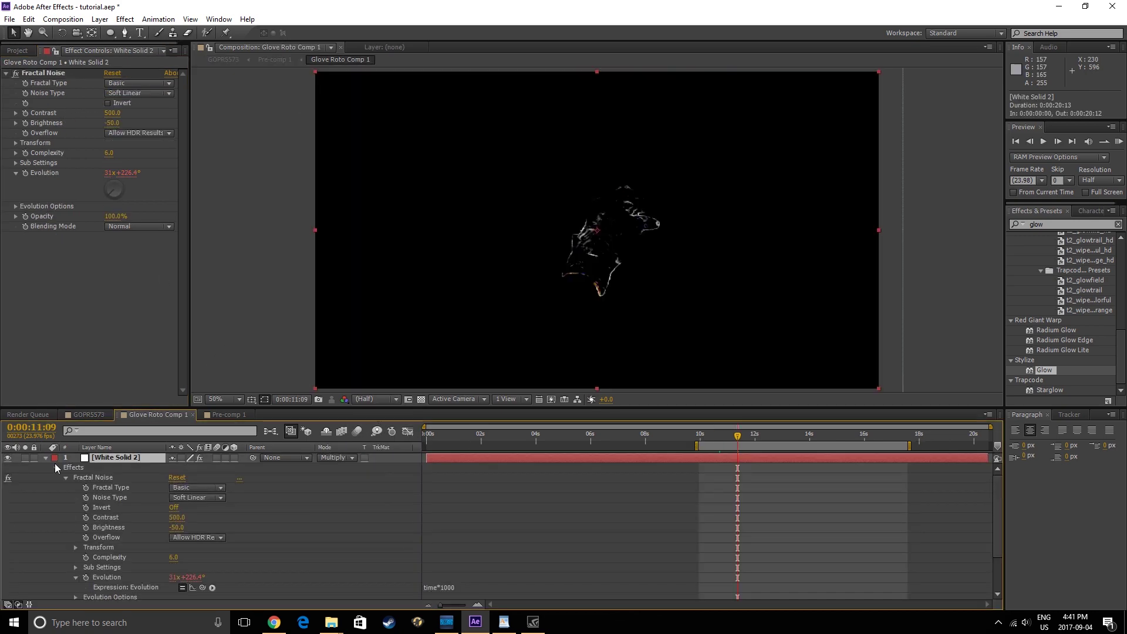
# Solo White Solid 2 in Glove Roto Comp 1, try a much lower Fractal Noise Brightness of about -250, and undo it
pyautogui.click(25, 459)
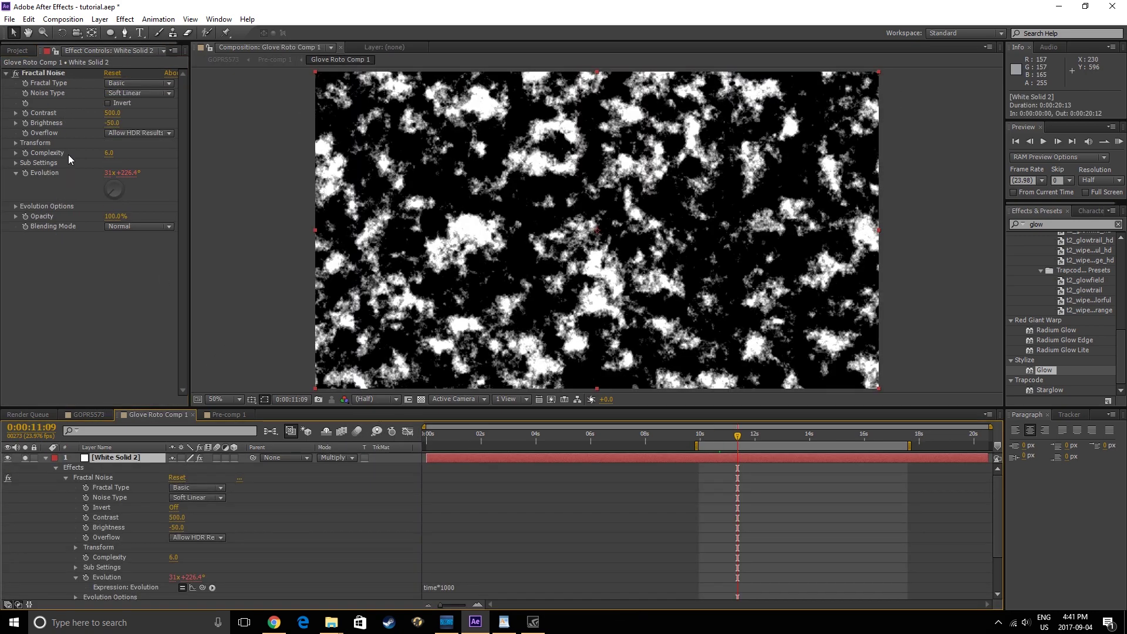
pyautogui.moveTo(112, 129); pyautogui.dragTo(3, 137)
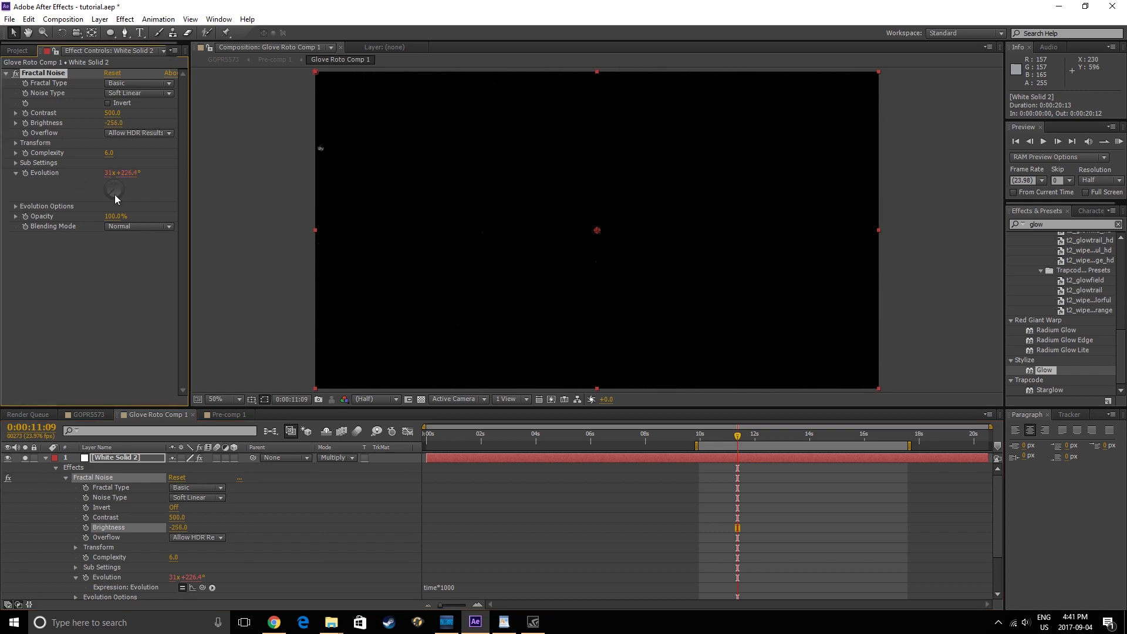
pyautogui.hotkey('ctrl', 'z')
# Return to the GOPR5573 composition and preview the glowing glove from around 0:00:10:10
pyautogui.click(86, 411)
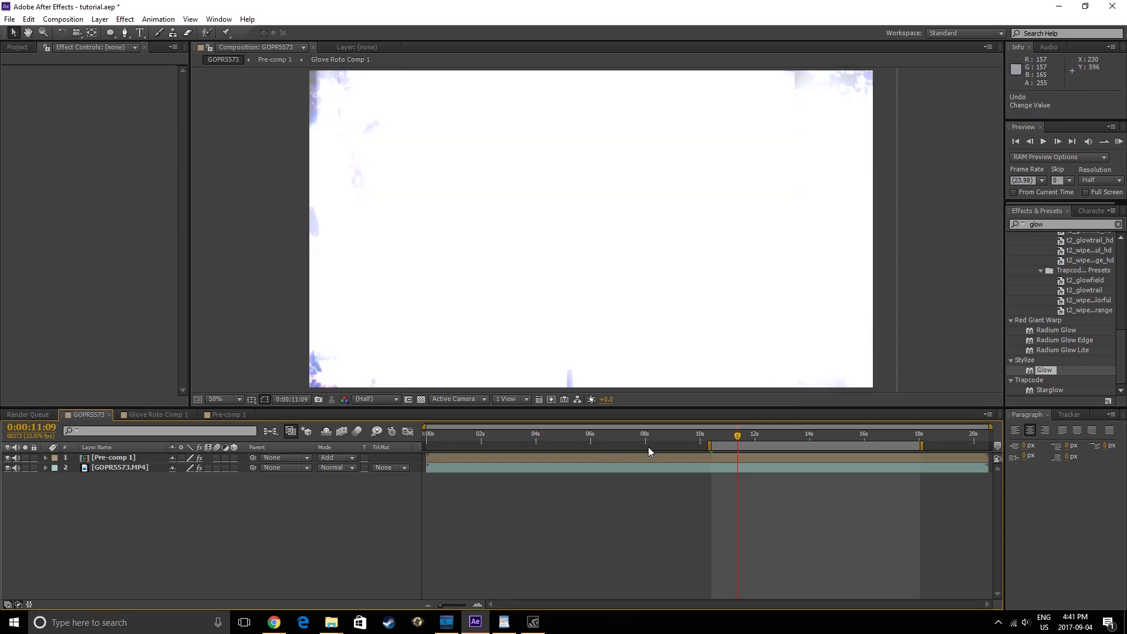
pyautogui.click(721, 432)
pyautogui.moveTo(722, 436); pyautogui.dragTo(712, 440)
pyautogui.press('space')
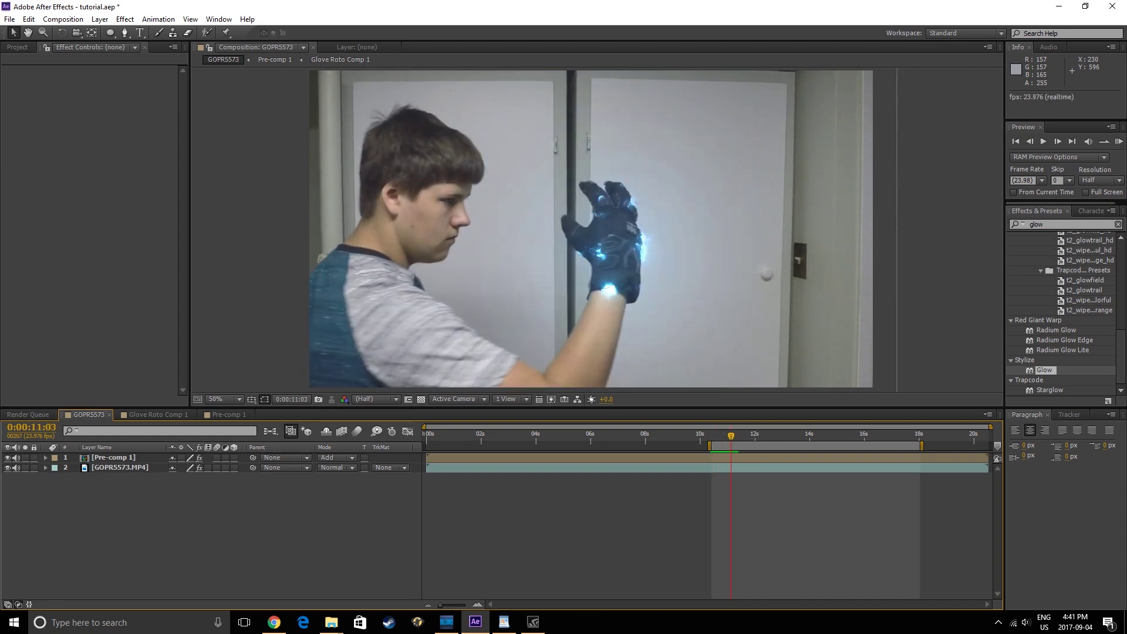
pyautogui.hotkey('alt', 'Tab')
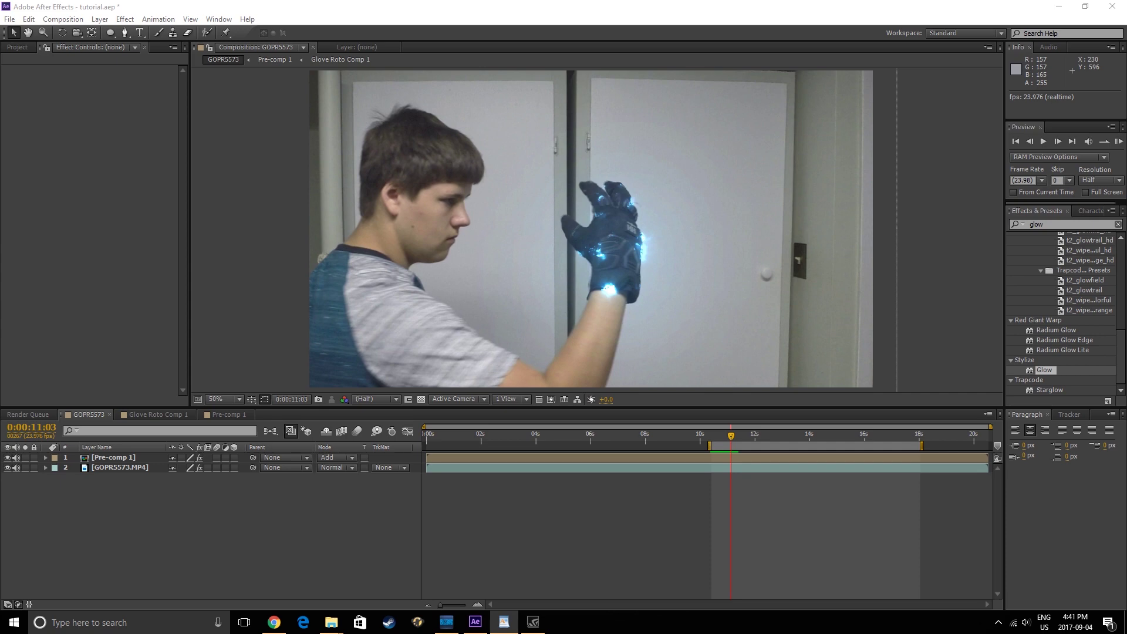
# Precompose Pre-comp 1 and the GOPR5573.MP4 footage together, and duplicate the resulting layer
pyautogui.click(117, 478)
pyautogui.click(115, 468)
pyautogui.keyDown('shift'); pyautogui.click(115, 456); pyautogui.keyUp('shift')
pyautogui.rightClick(115, 456)
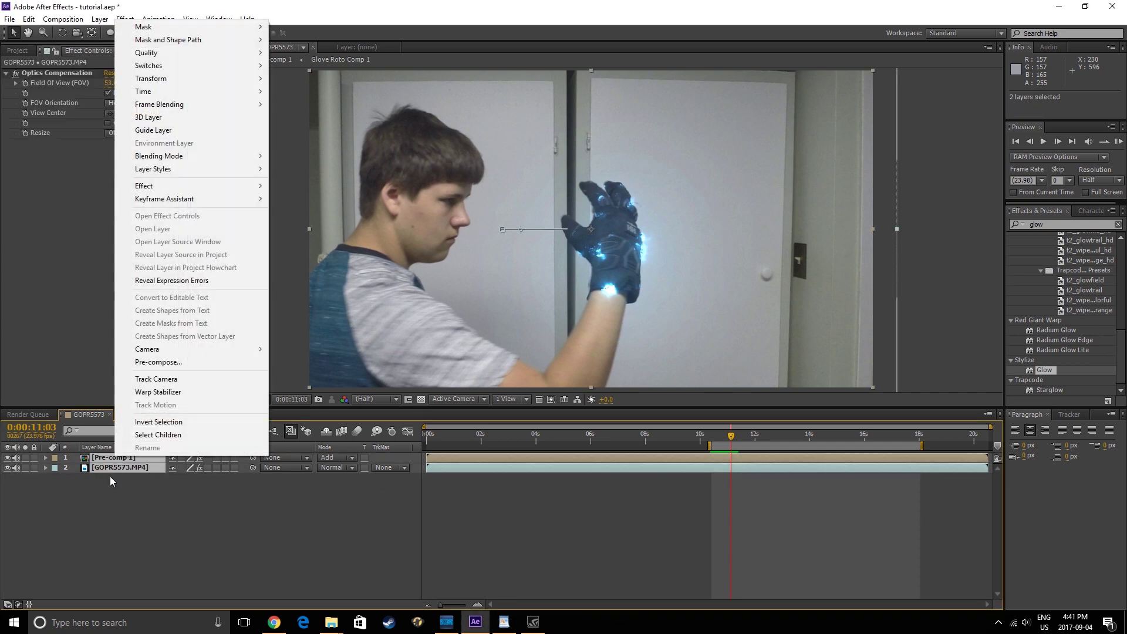
pyautogui.click(182, 364)
pyautogui.click(151, 147)
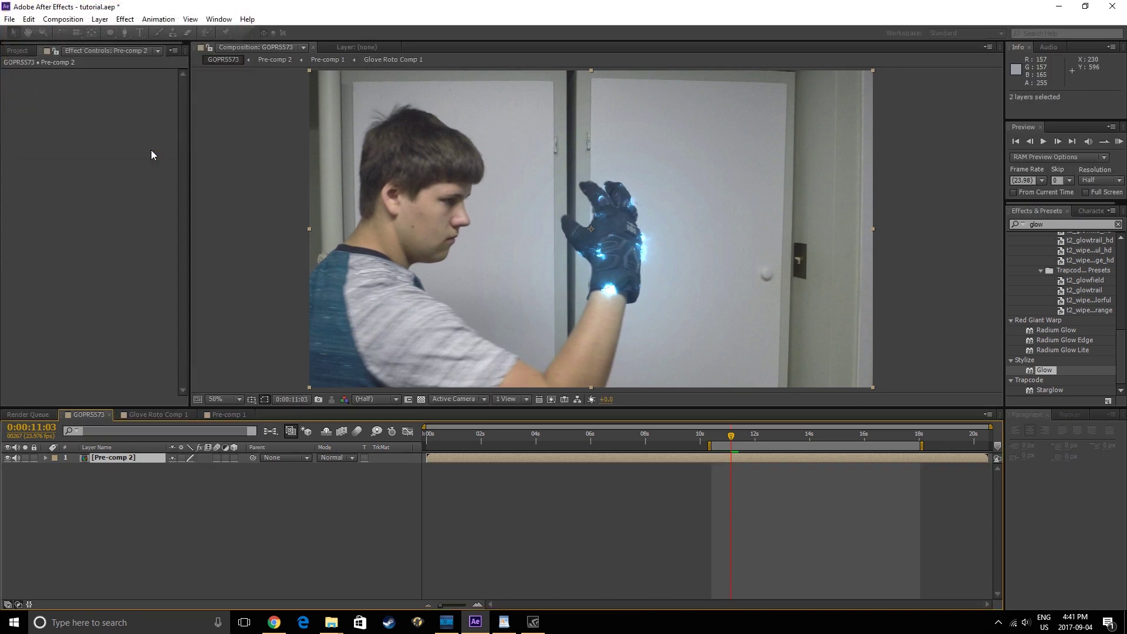
# Create a new white solid layer above the two Pre-comp 2 layers
pyautogui.click(100, 18)
pyautogui.moveTo(108, 34)
pyautogui.click(352, 47)
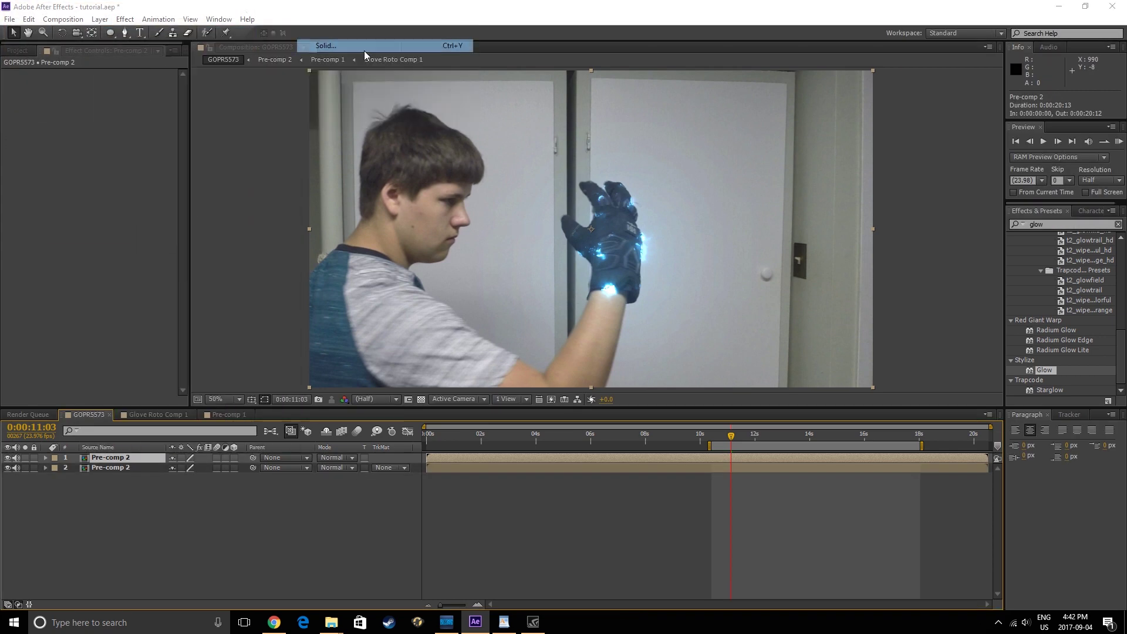
pyautogui.click(120, 202)
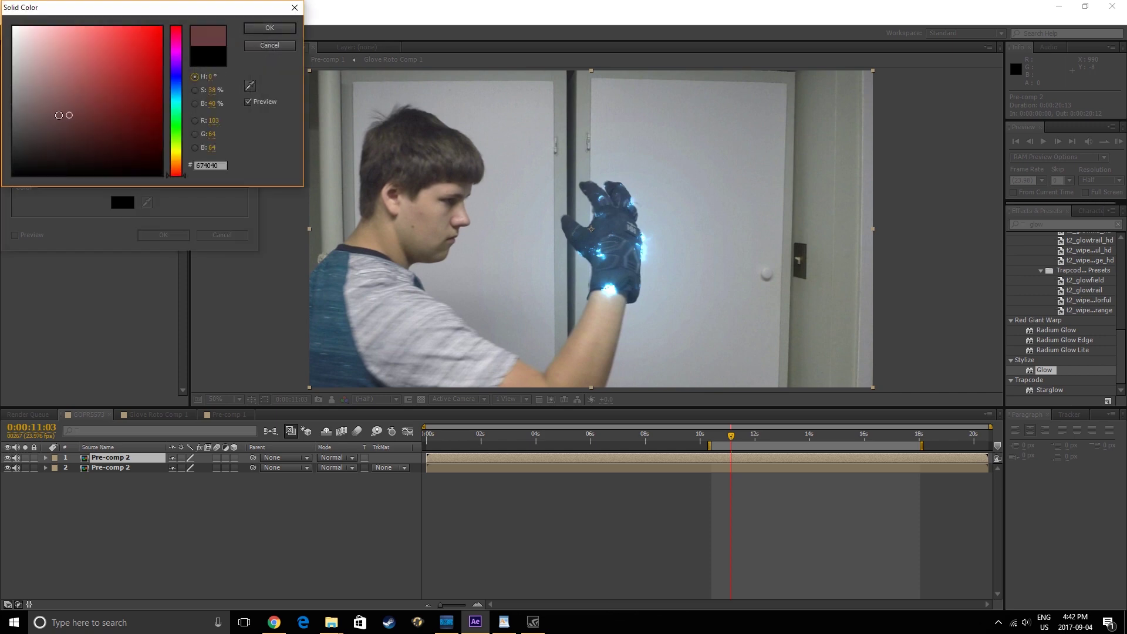
pyautogui.click(14, 27)
pyautogui.click(269, 28)
pyautogui.click(174, 234)
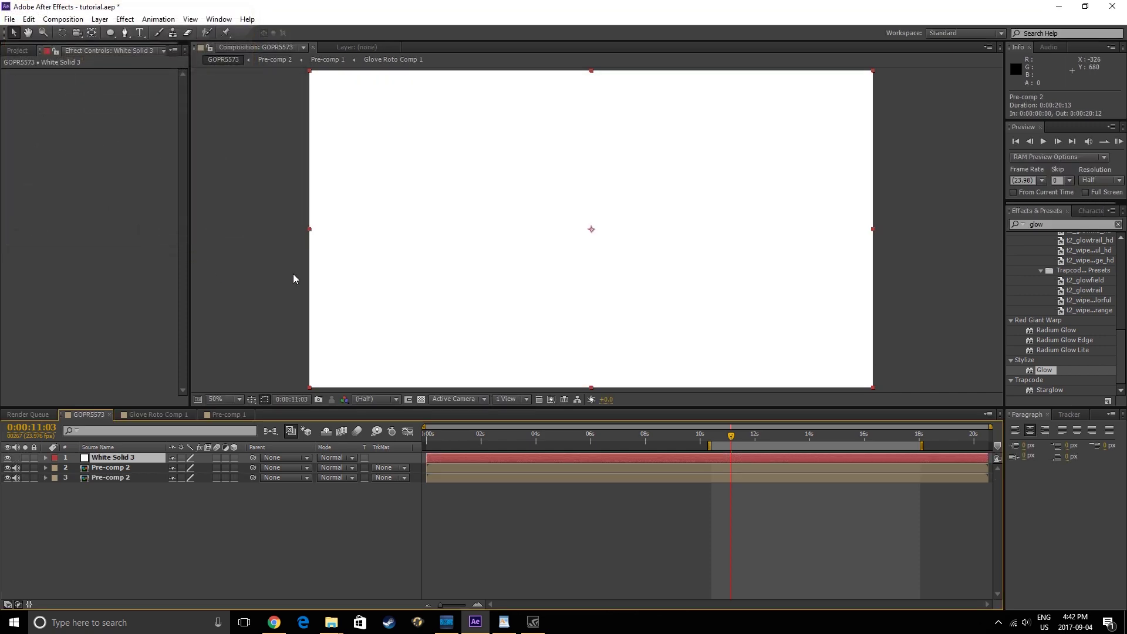
# Mask the white solid with a large circle drawn from the frame's centre with the Ellipse tool
pyautogui.click(112, 34)
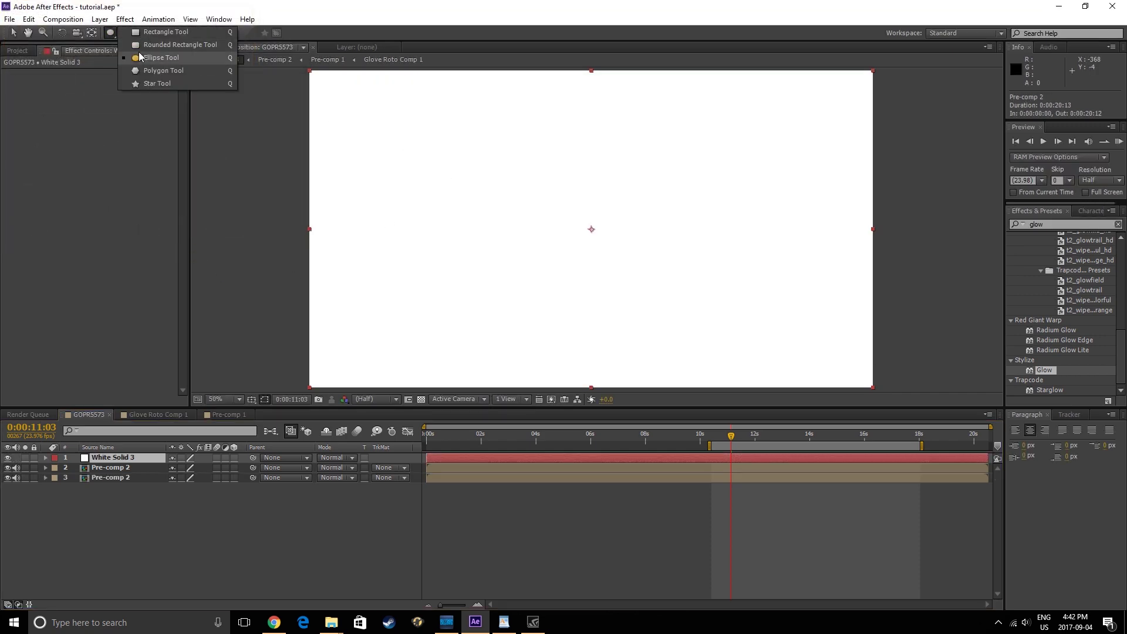
pyautogui.click(139, 57)
pyautogui.moveTo(591, 229)
pyautogui.mouseDown()
pyautogui.moveTo(682, 276)
pyautogui.moveTo(750, 270)
pyautogui.moveTo(699, 279)
pyautogui.moveTo(737, 297)
pyautogui.mouseUp()
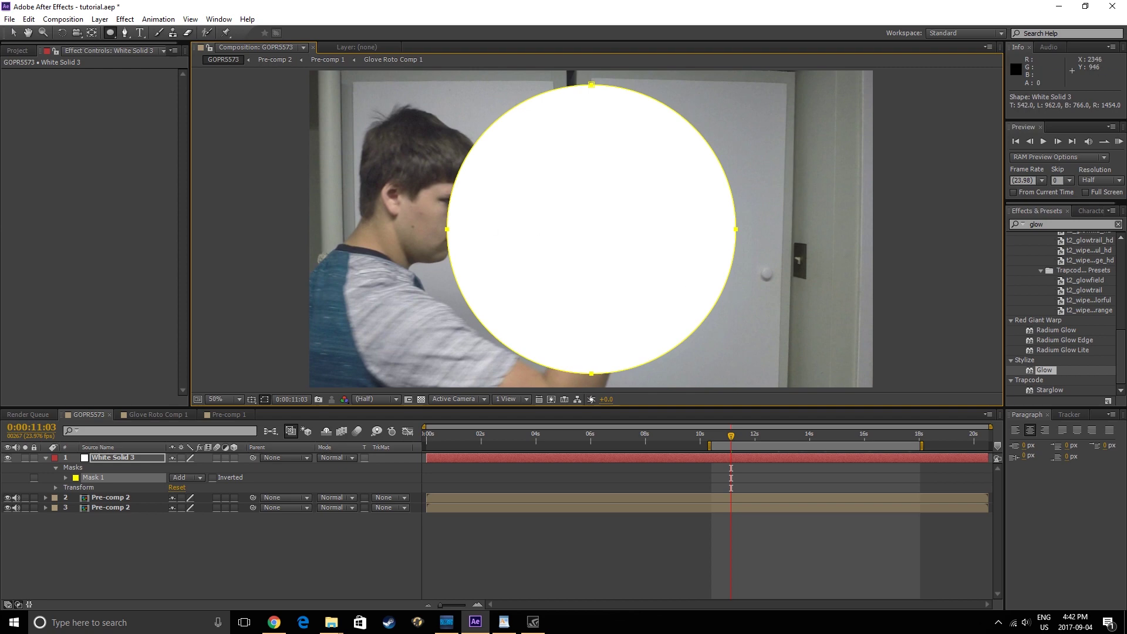
# Duplicate the circular mask on White Solid 3 and set the copy's mode to Subtract
pyautogui.click(81, 540)
pyautogui.click(94, 478)
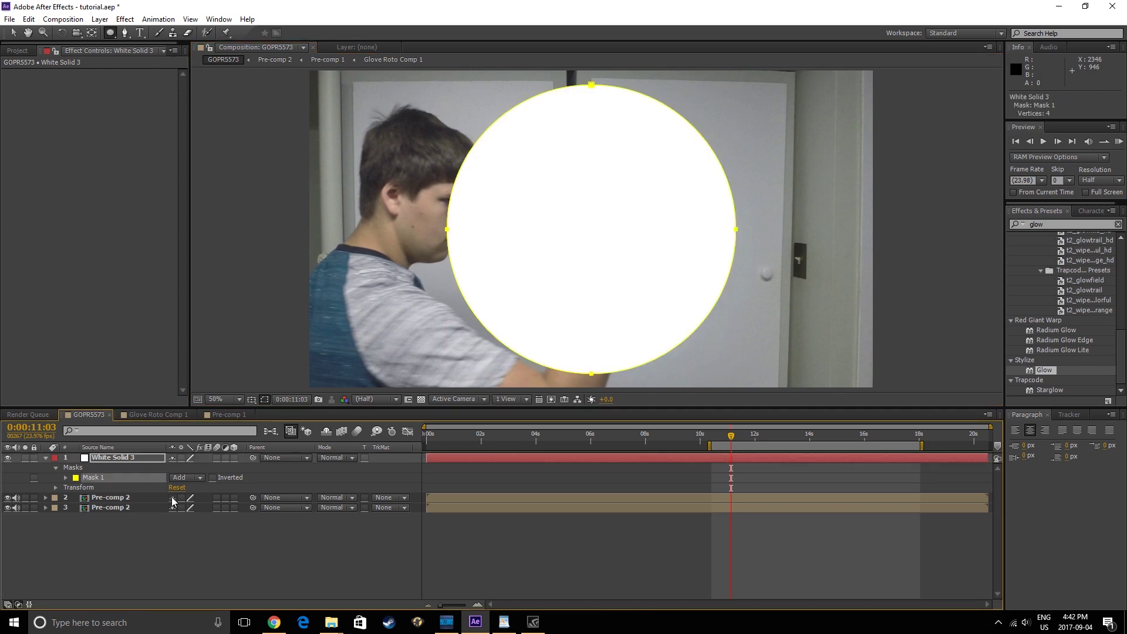
pyautogui.hotkey('ctrl', 'd')
pyautogui.click(190, 488)
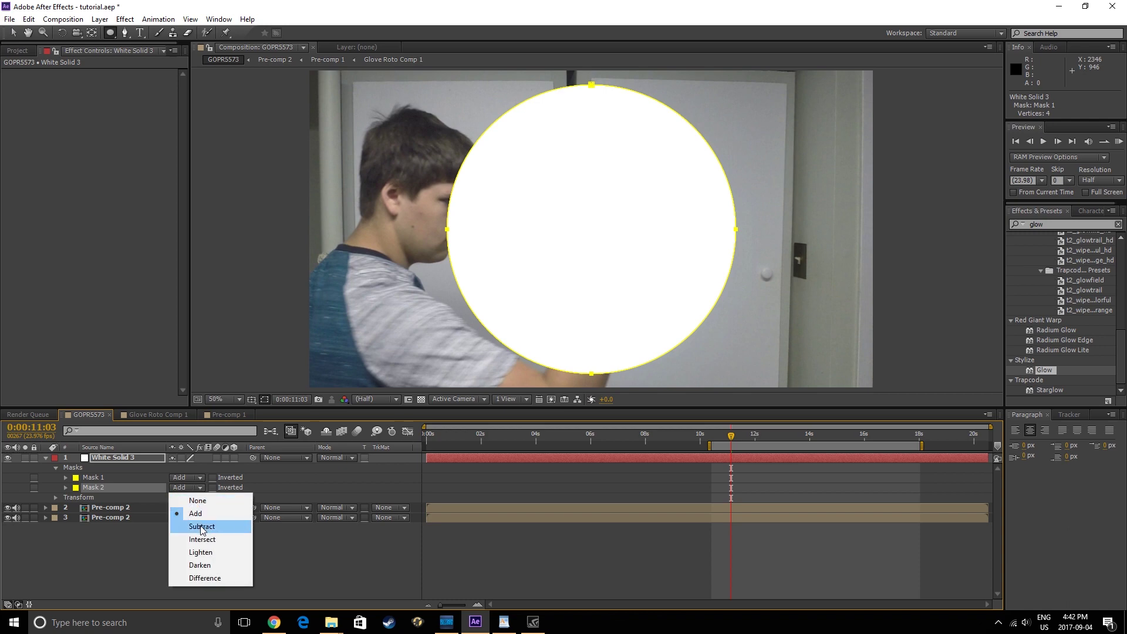
pyautogui.click(200, 525)
# Set Mask 2's expansion to -142 pixels and its feather to 200 pixels to form a soft-edged ring
pyautogui.click(65, 488)
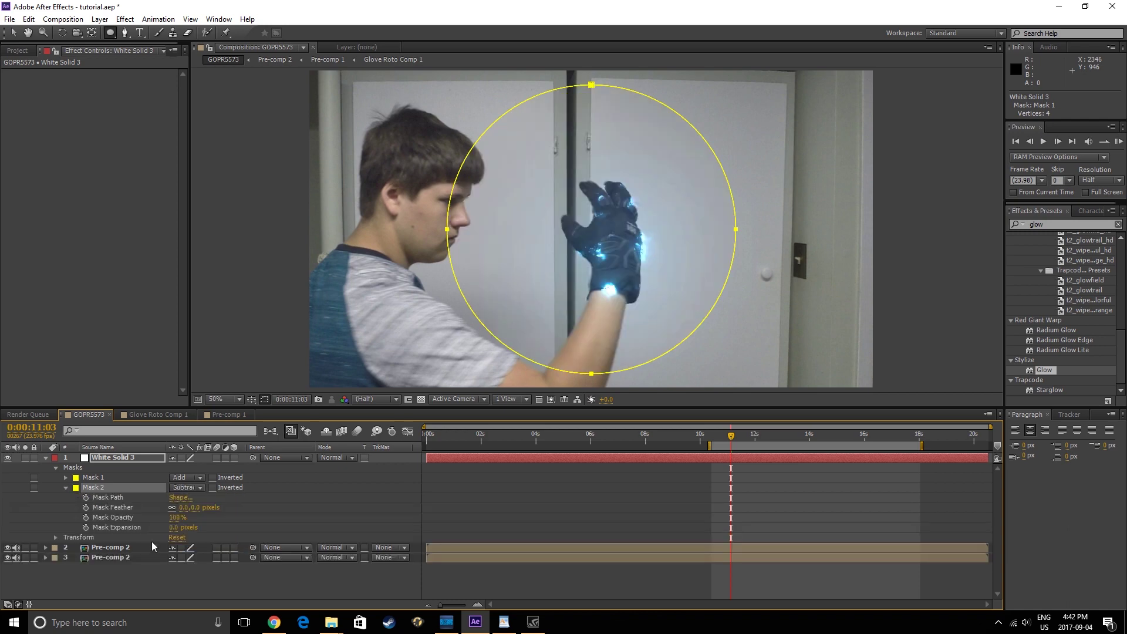
pyautogui.moveTo(178, 533); pyautogui.dragTo(98, 533)
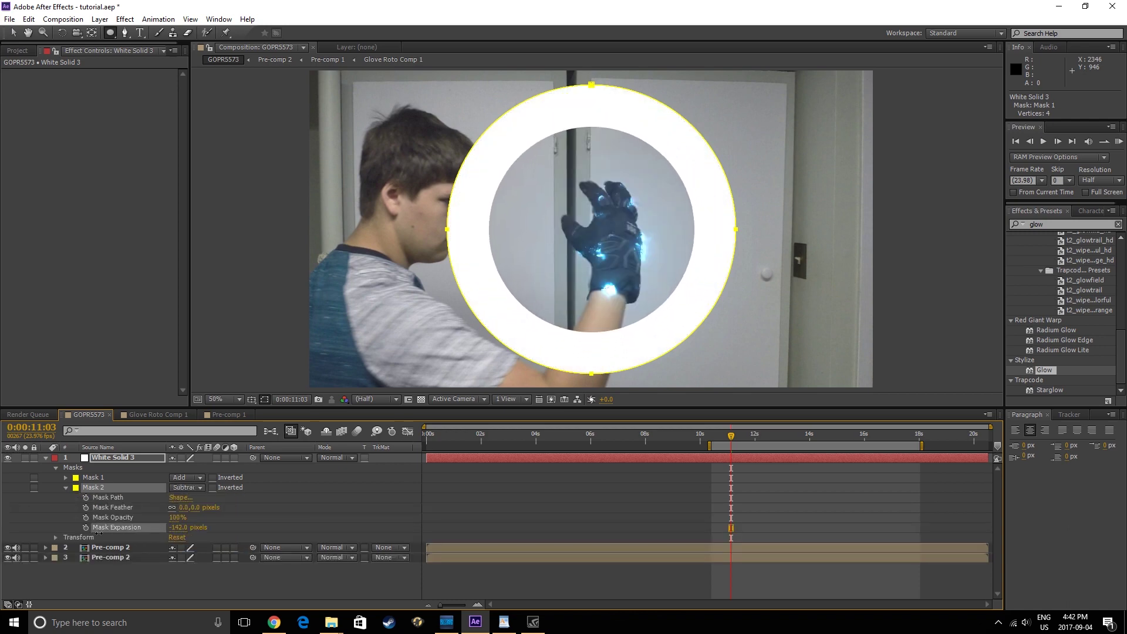
pyautogui.click(186, 508)
pyautogui.write('200')
pyautogui.press('Return')
# Set Mask 1's feather on White Solid 3 to 200 pixels
pyautogui.click(114, 478)
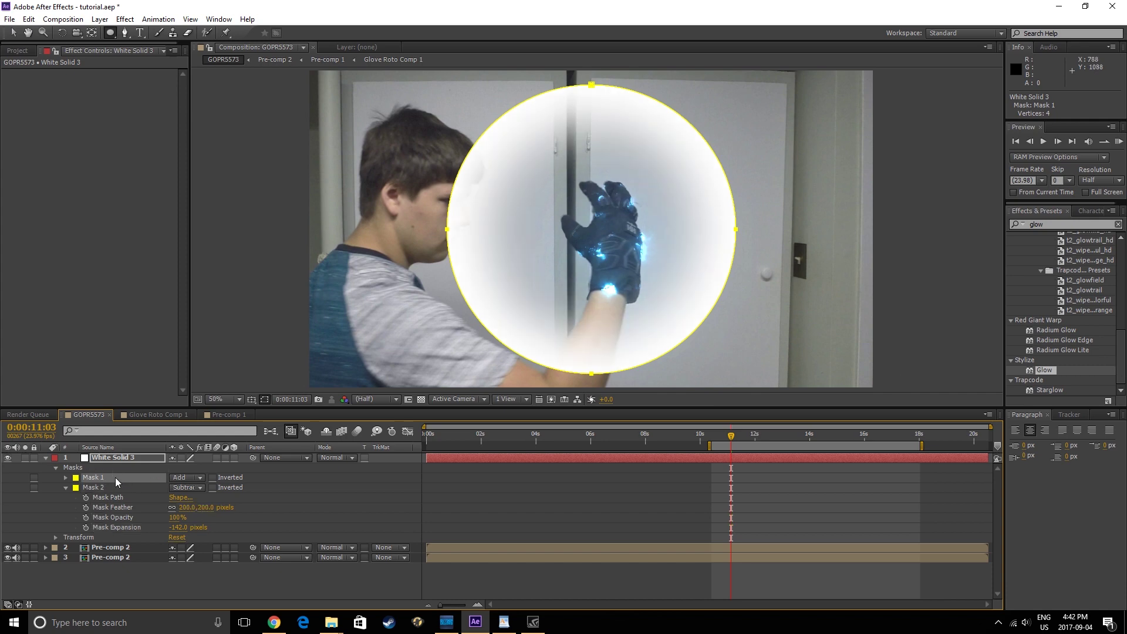
pyautogui.press('f')
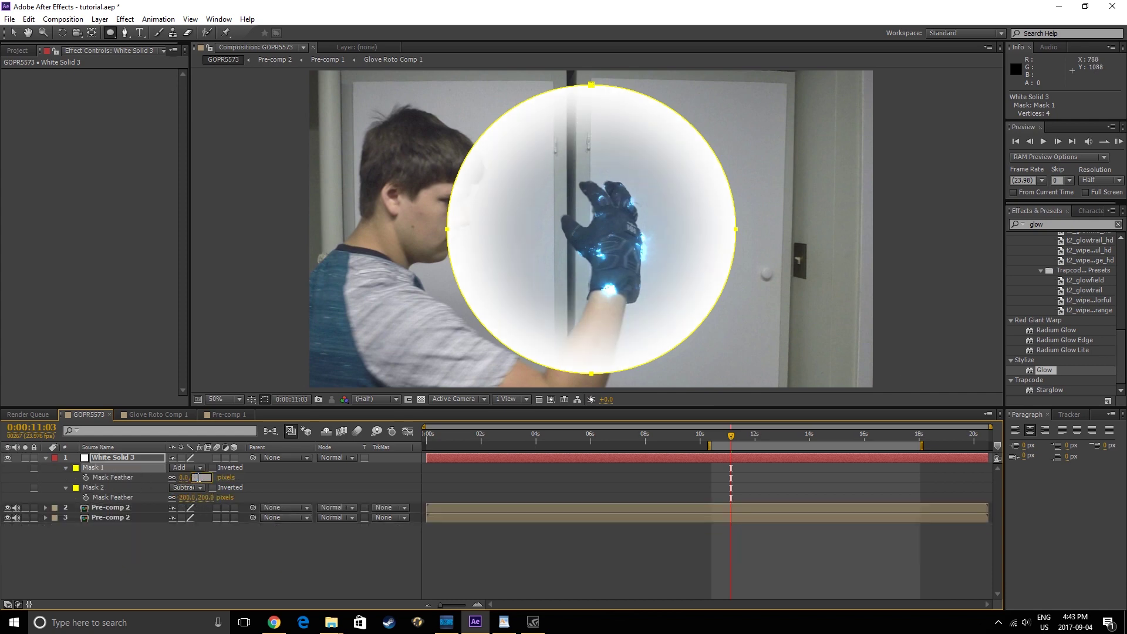
pyautogui.click(199, 478)
pyautogui.write('200')
pyautogui.press('Return')
pyautogui.click(297, 549)
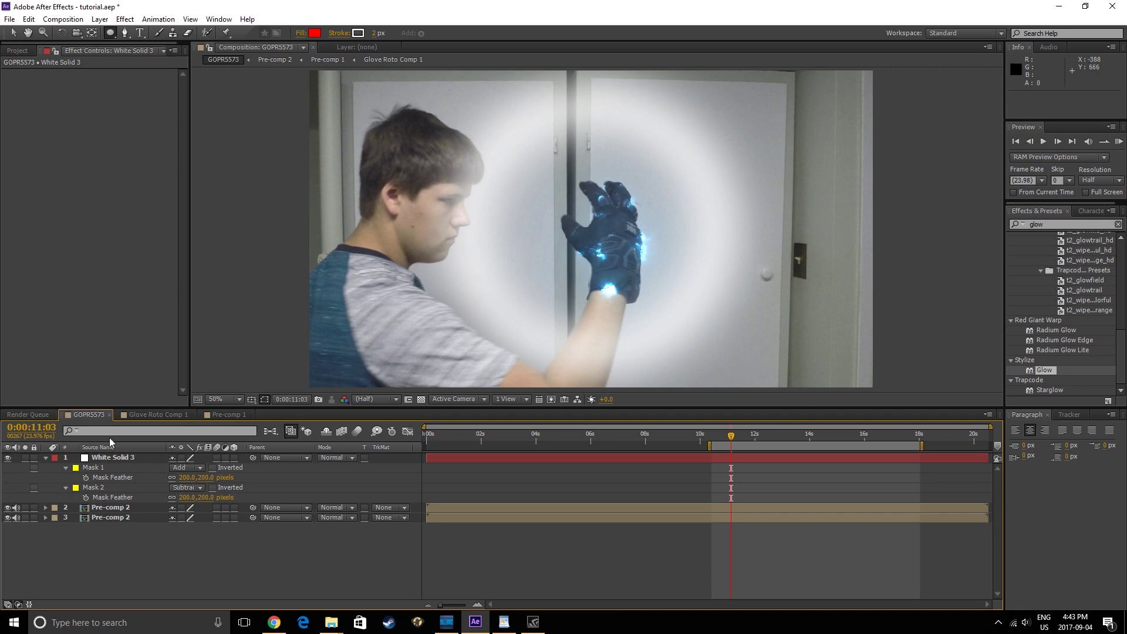
# Position the White Solid 3 ring over the hand at 0:00:10:12 and apply the Fractal Noise effect to it
pyautogui.click(13, 33)
pyautogui.moveTo(639, 210); pyautogui.dragTo(656, 216)
pyautogui.moveTo(724, 436); pyautogui.dragTo(714, 436)
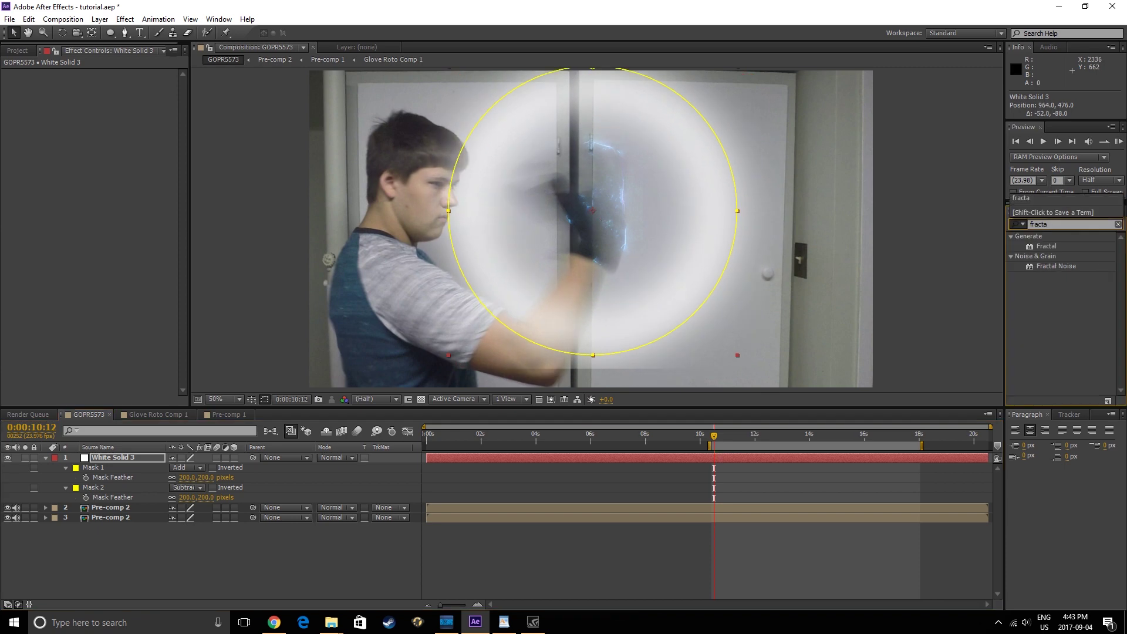
pyautogui.click(1074, 269)
pyautogui.moveTo(1056, 266); pyautogui.dragTo(120, 462)
# Set White Solid 3's Scale to 10% and add a Scale keyframe at 0:00:10:12
pyautogui.press('s')
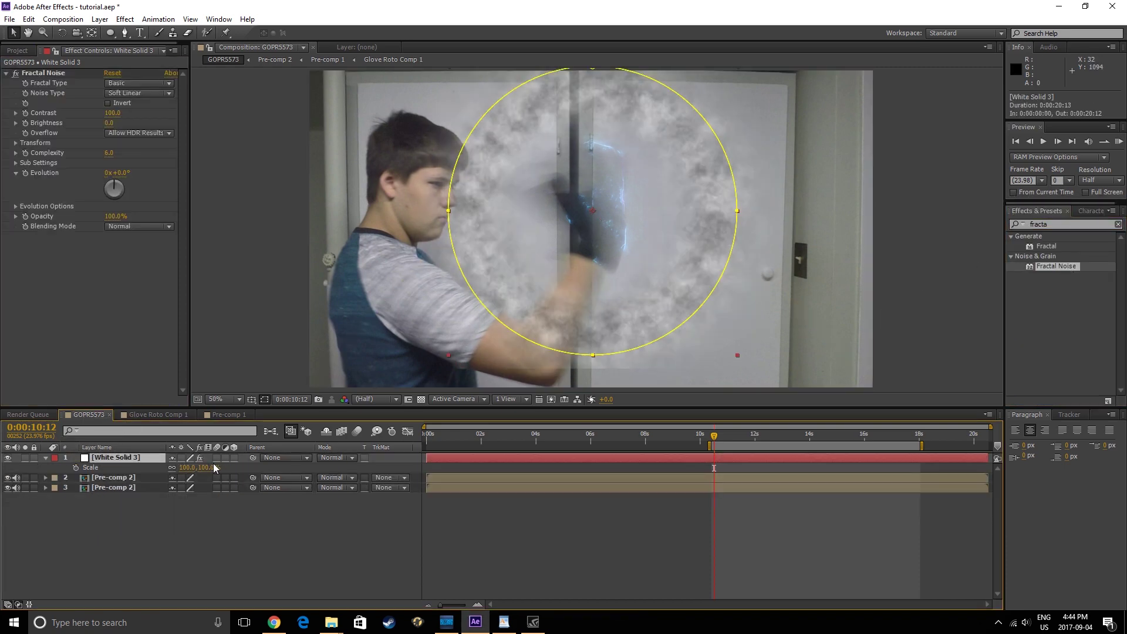
pyautogui.moveTo(215, 468); pyautogui.dragTo(170, 476)
pyautogui.click(237, 525)
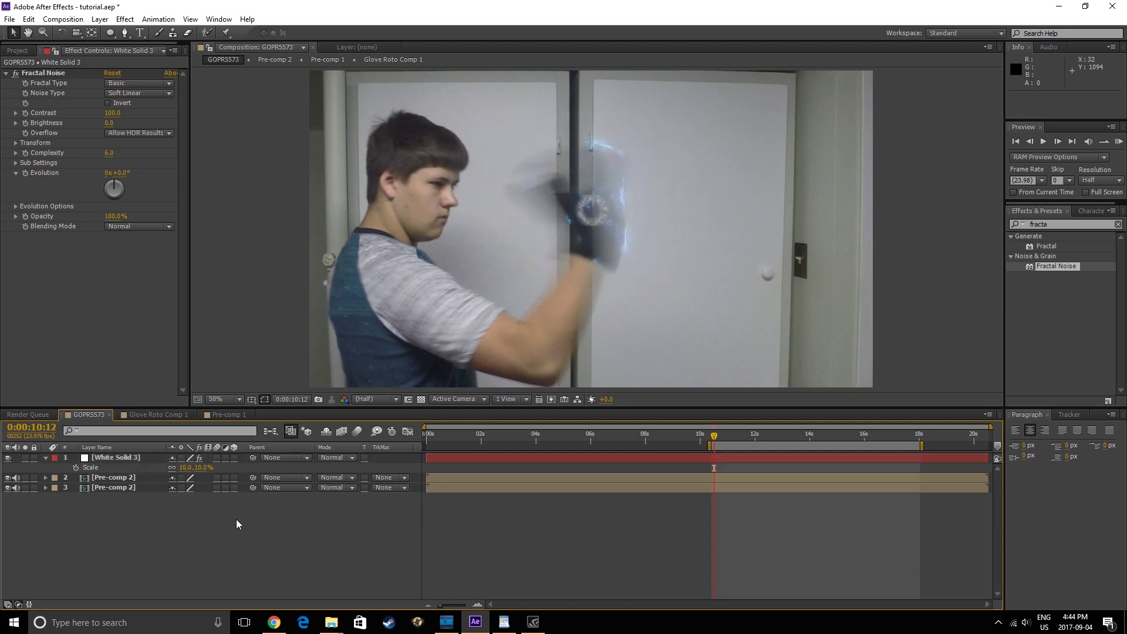
pyautogui.click(76, 468)
# Advance to 0:00:10:16 and keyframe White Solid 3's Scale at 610%
pyautogui.click(1062, 142)
pyautogui.click(1062, 143)
pyautogui.click(1062, 143)
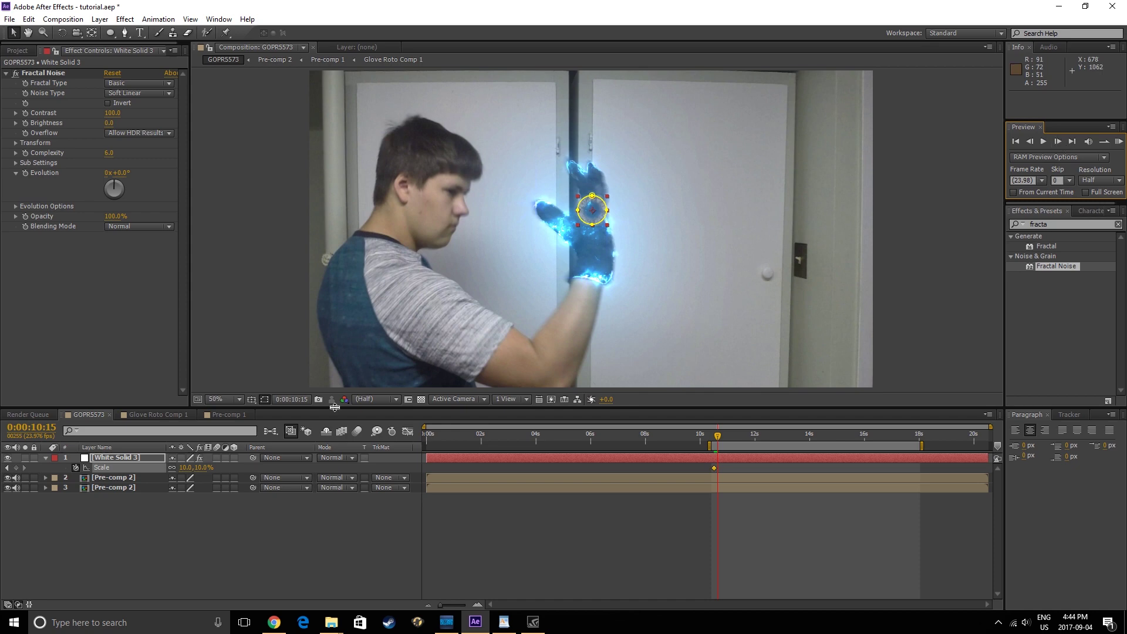
pyautogui.click(1059, 142)
pyautogui.moveTo(198, 471); pyautogui.dragTo(550, 475)
# Trim the White Solid 3 layer to run from 0:00:10:12 to 0:00:10:15
pyautogui.moveTo(428, 458); pyautogui.dragTo(717, 517)
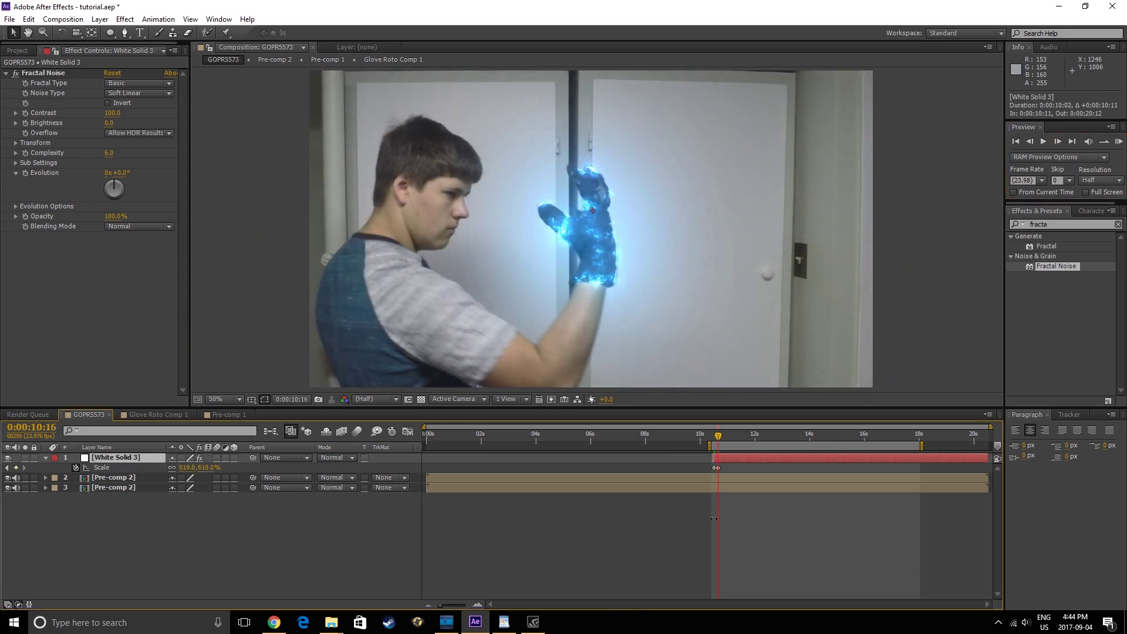
pyautogui.moveTo(988, 458); pyautogui.dragTo(777, 548)
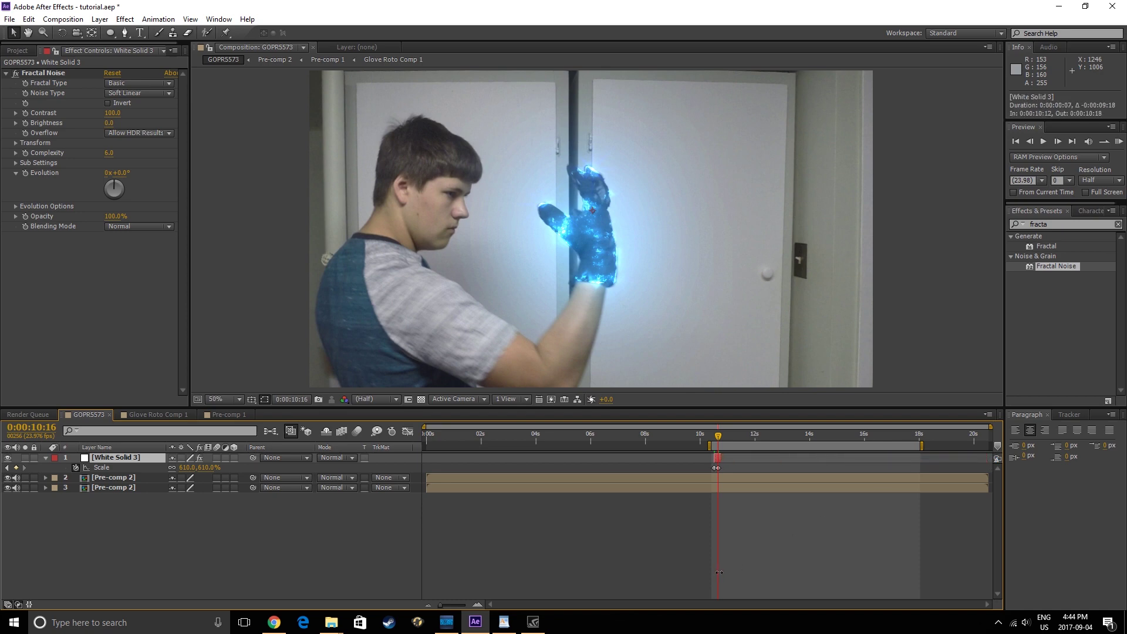
pyautogui.moveTo(441, 604); pyautogui.dragTo(467, 604)
pyautogui.moveTo(765, 457); pyautogui.dragTo(709, 468)
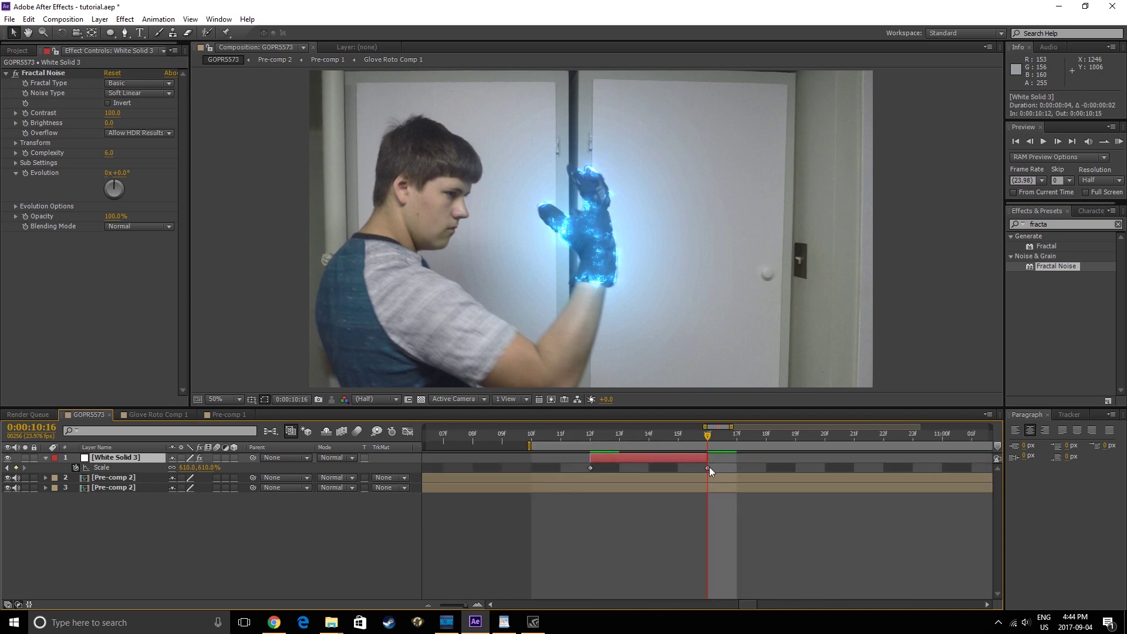
# Precompose White Solid 3 as White Solid 3 Comp 1, moving all attributes into the new composition
pyautogui.rightClick(107, 459)
pyautogui.click(141, 365)
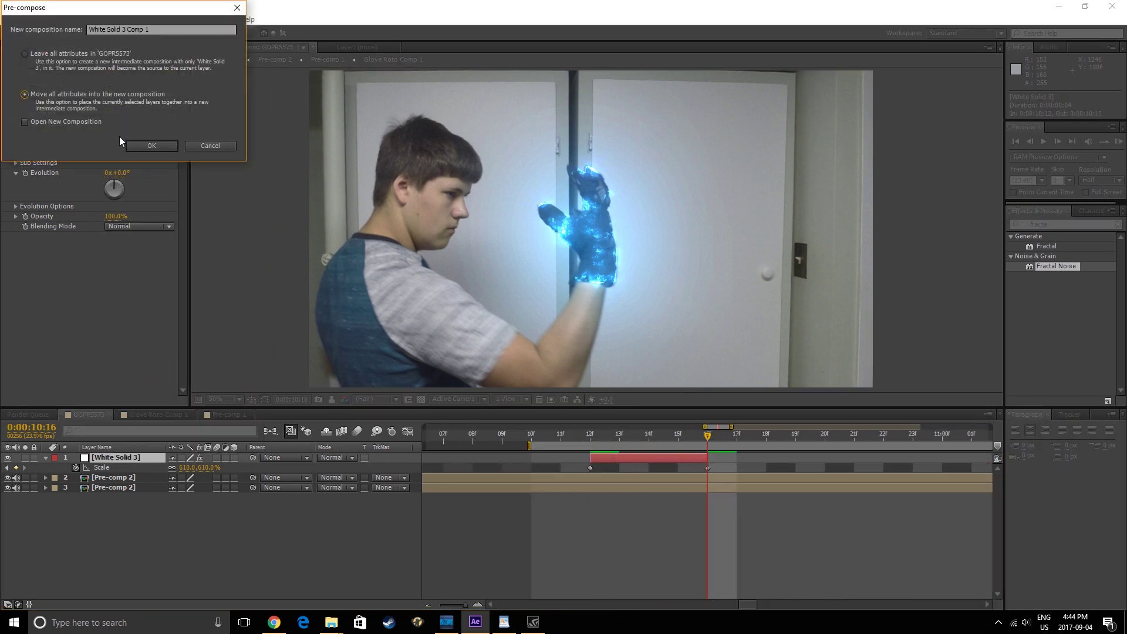
pyautogui.click(147, 143)
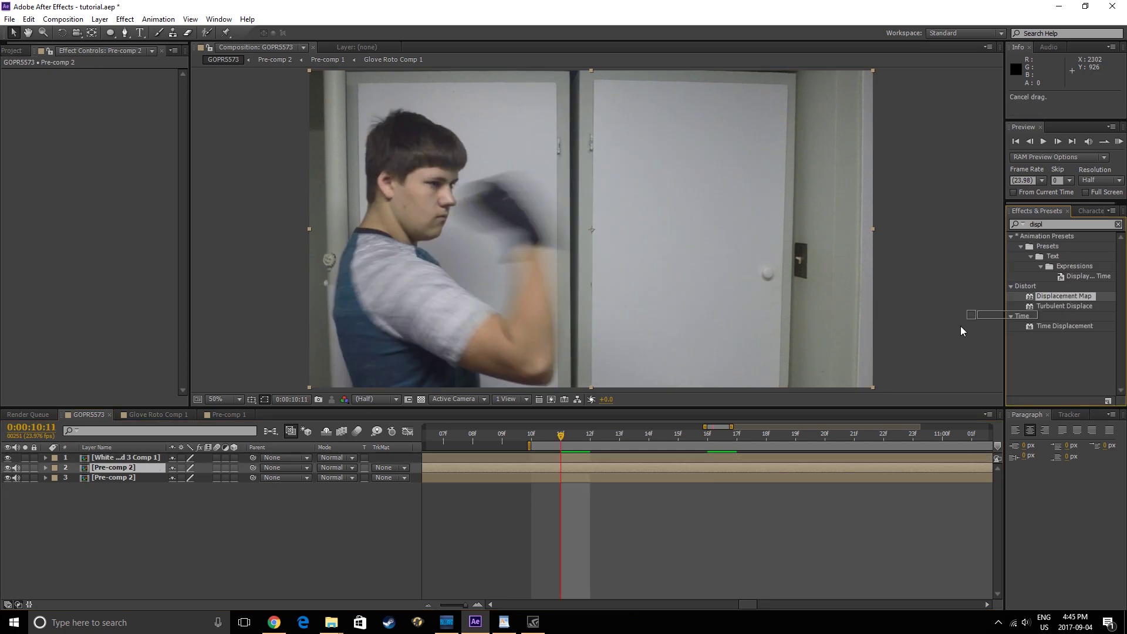
# Apply a Displacement Map to the upper Pre-comp 2 layer and use White Solid 3 Comp 1 as its map layer
pyautogui.moveTo(1064, 296); pyautogui.dragTo(117, 468)
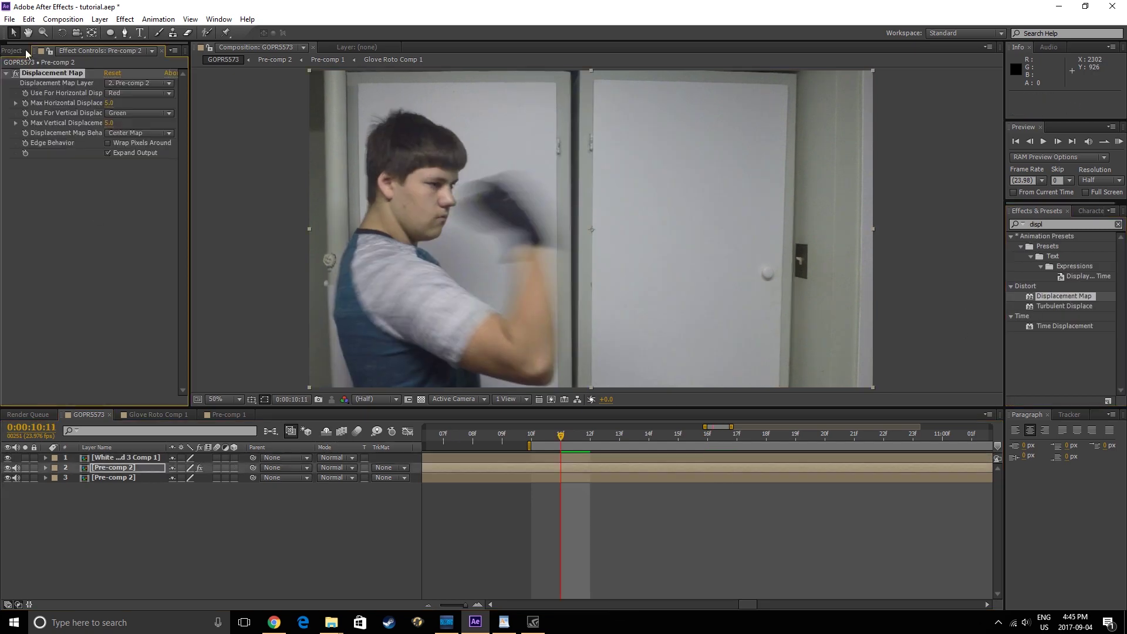
pyautogui.click(128, 86)
pyautogui.click(138, 98)
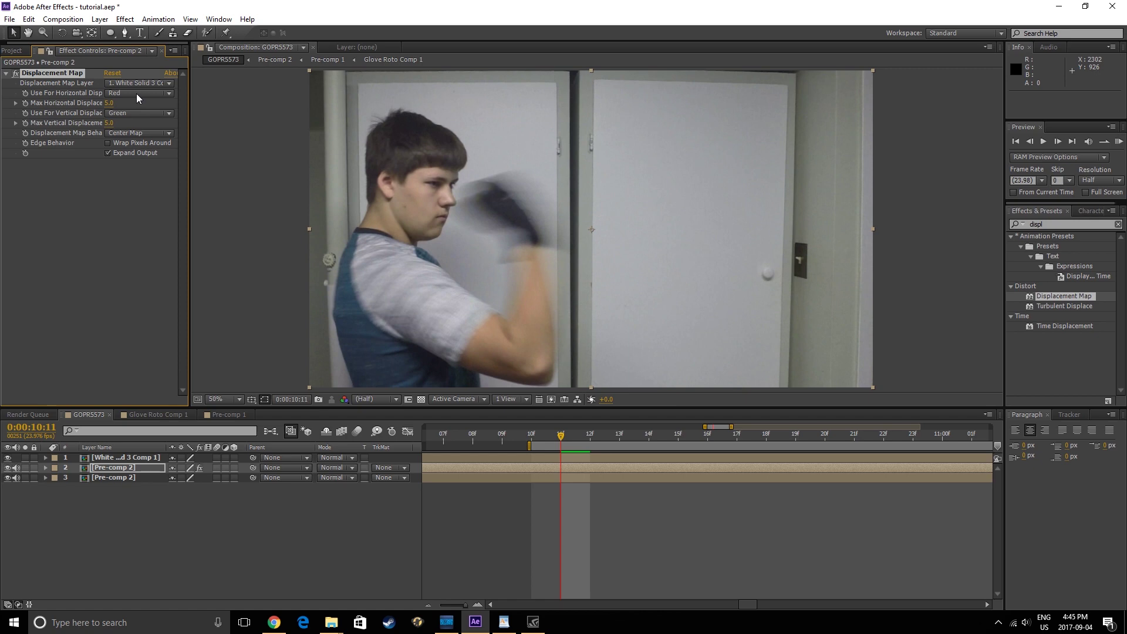
# Set the Displacement Map's horizontal and vertical displacement sources to Luminance and review the distortion around 0:00:10:11
pyautogui.click(138, 94)
pyautogui.click(146, 158)
pyautogui.click(144, 114)
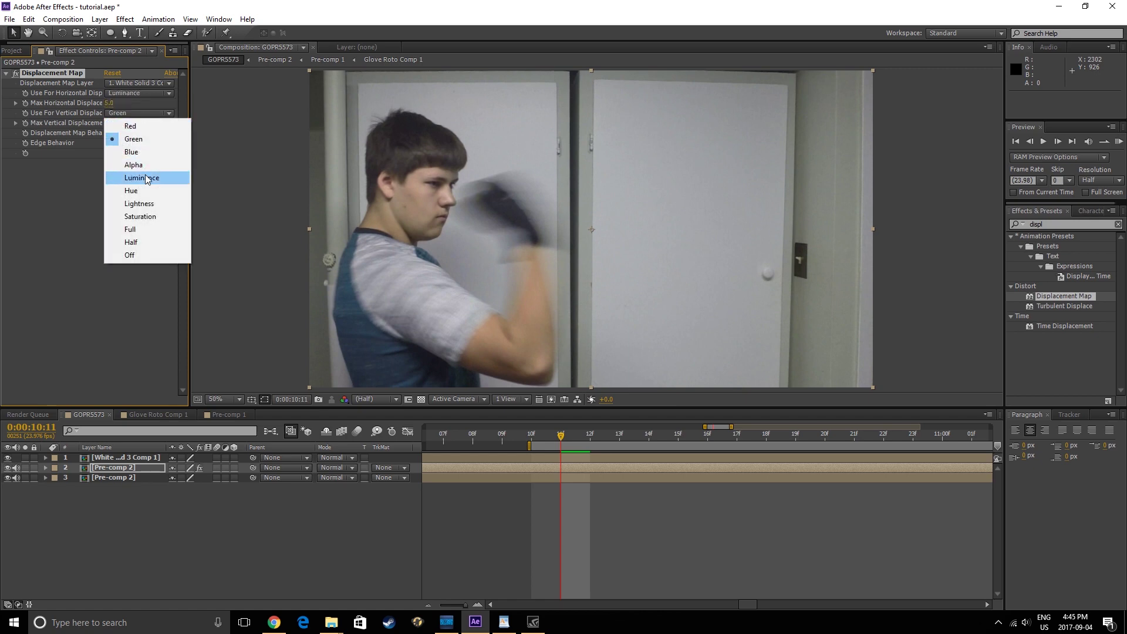
pyautogui.click(146, 178)
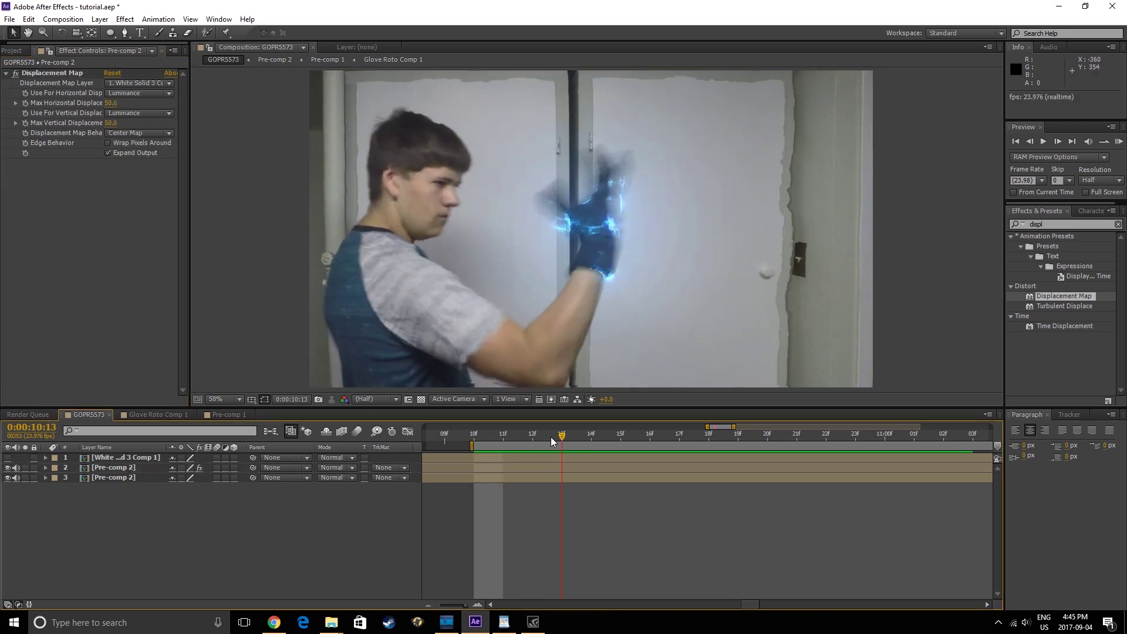
pyautogui.moveTo(578, 446); pyautogui.dragTo(508, 447)
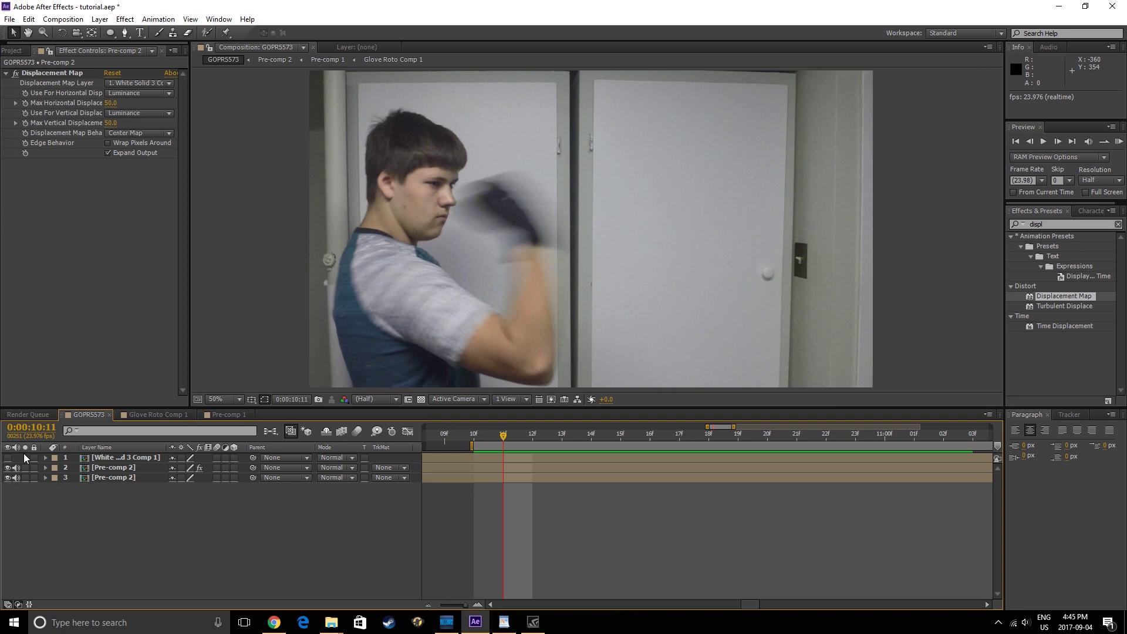
# Show the White Solid 3 Comp 1 layer, set its Opacity to 15%, and preview the shockwave
pyautogui.click(8, 461)
pyautogui.click(108, 460)
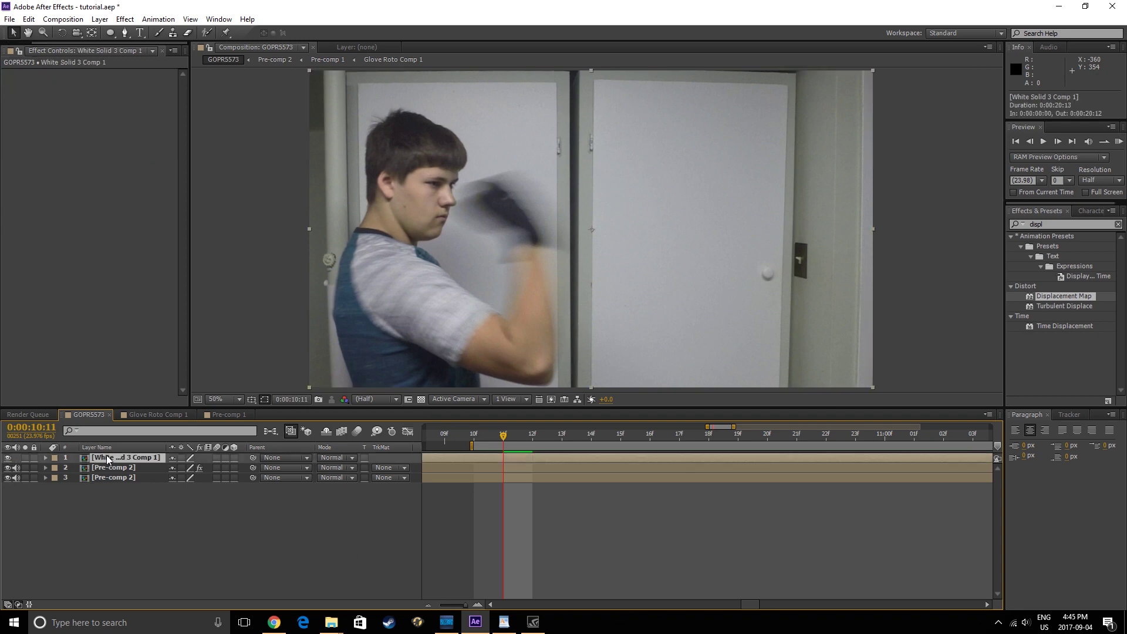
pyautogui.press('t')
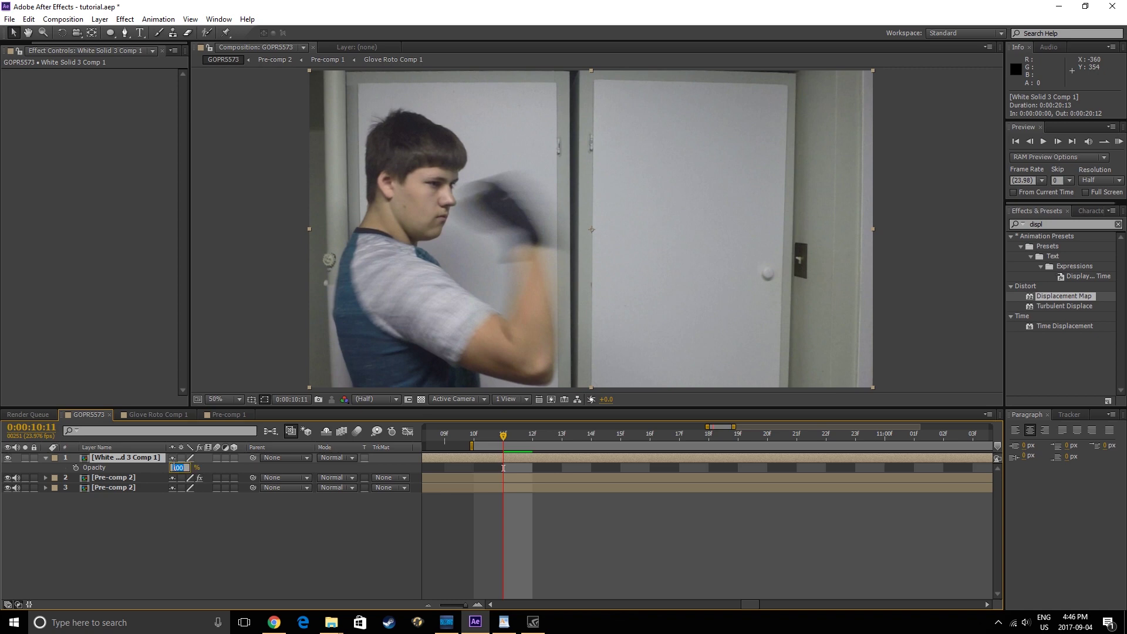
pyautogui.press('Return')
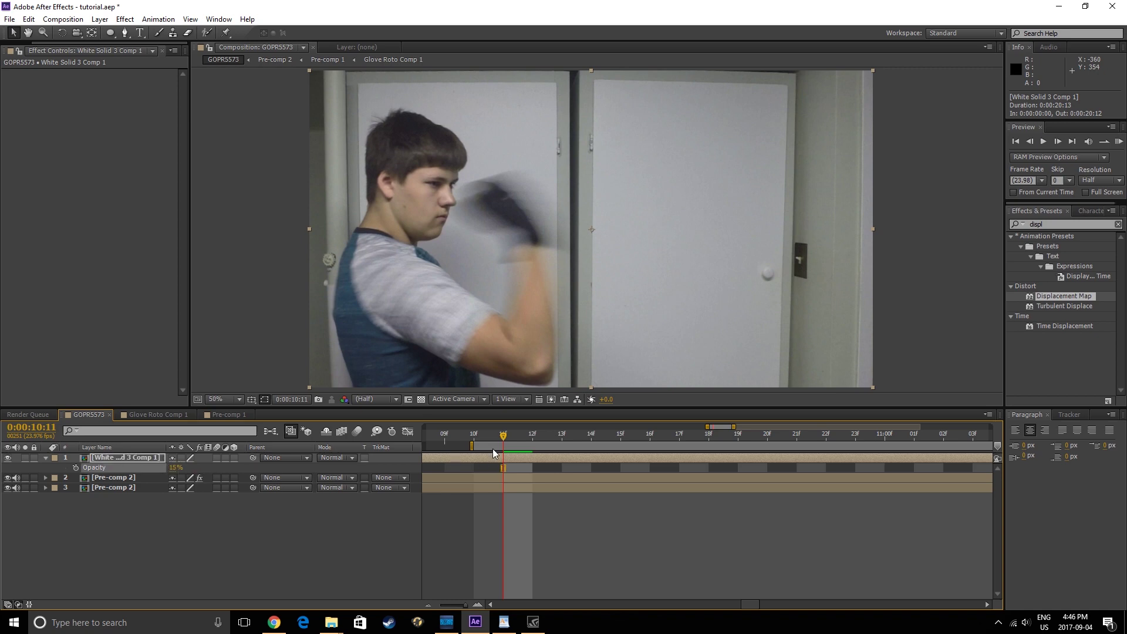
pyautogui.moveTo(519, 442); pyautogui.dragTo(630, 442)
pyautogui.press('space')
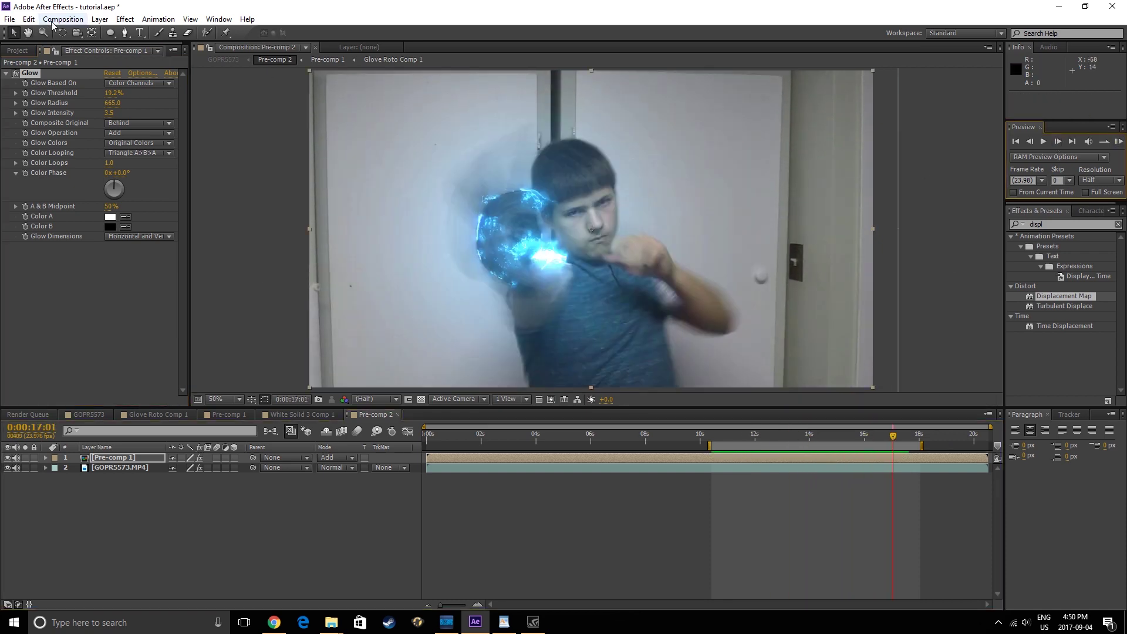
# Add a white 1920 x 1080 px solid named White Solid 4 to Pre-comp 2 and hide it
pyautogui.click(100, 18)
pyautogui.moveTo(129, 33)
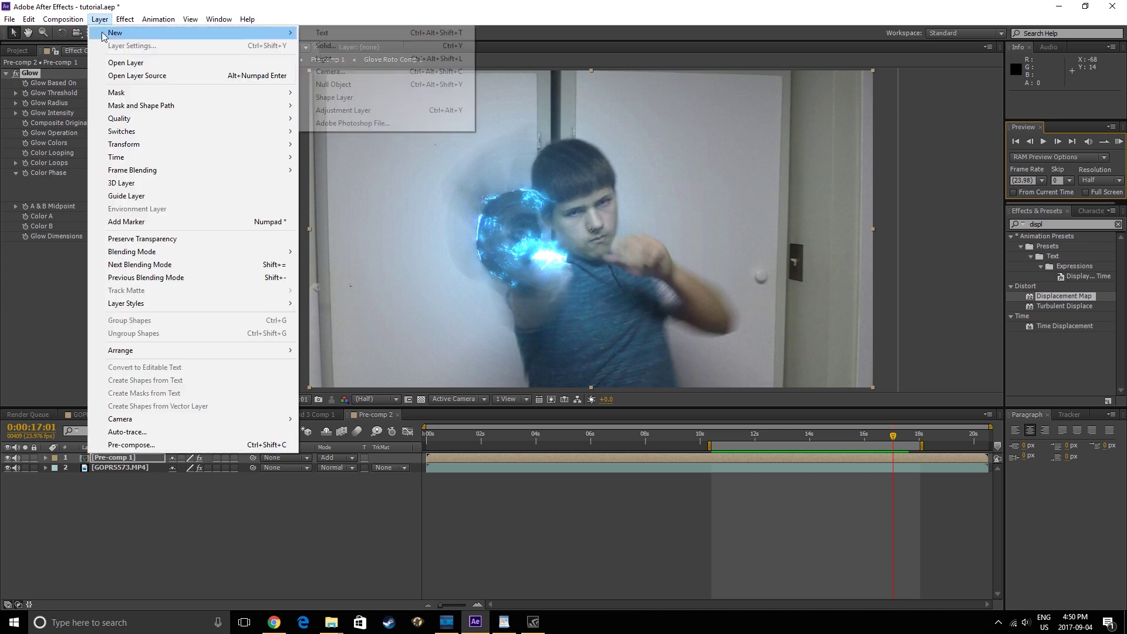
pyautogui.click(333, 51)
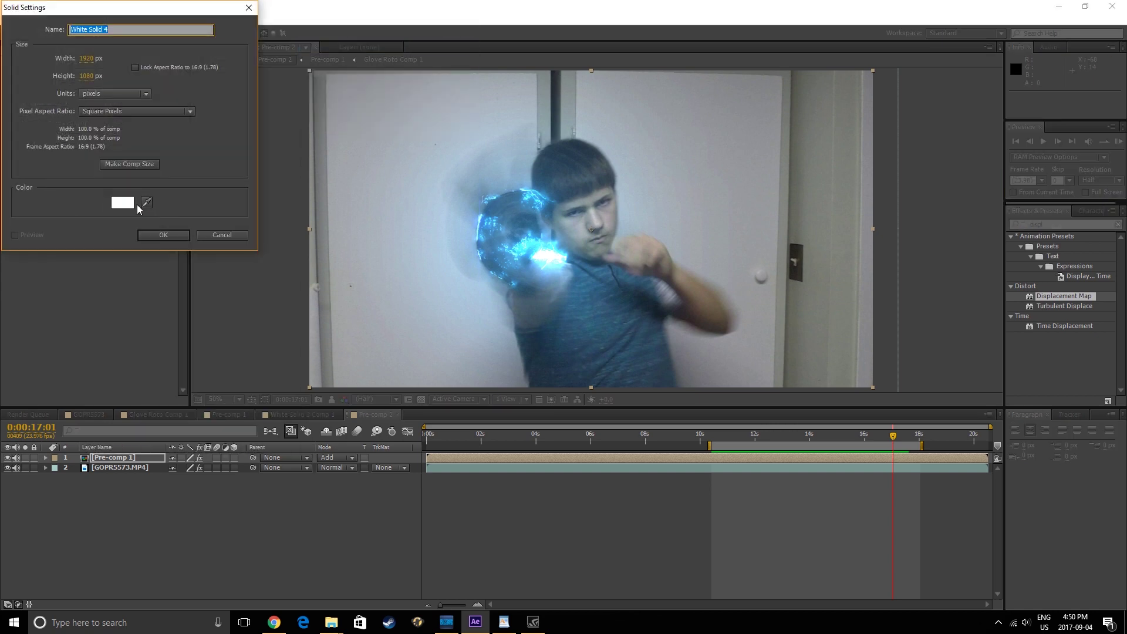
pyautogui.click(148, 236)
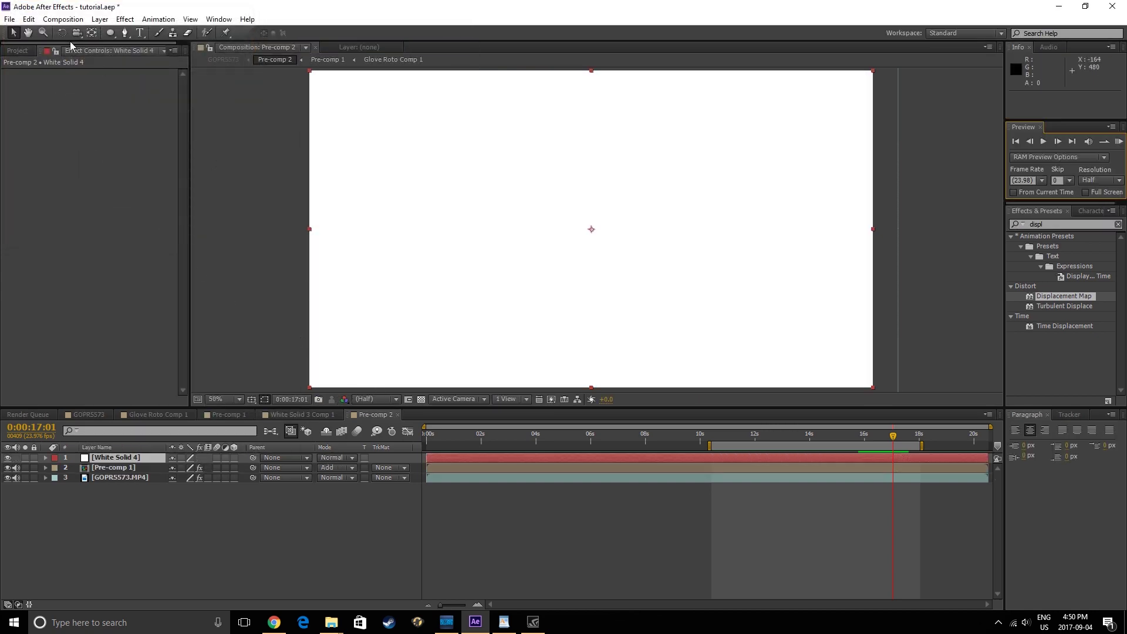
pyautogui.click(7, 458)
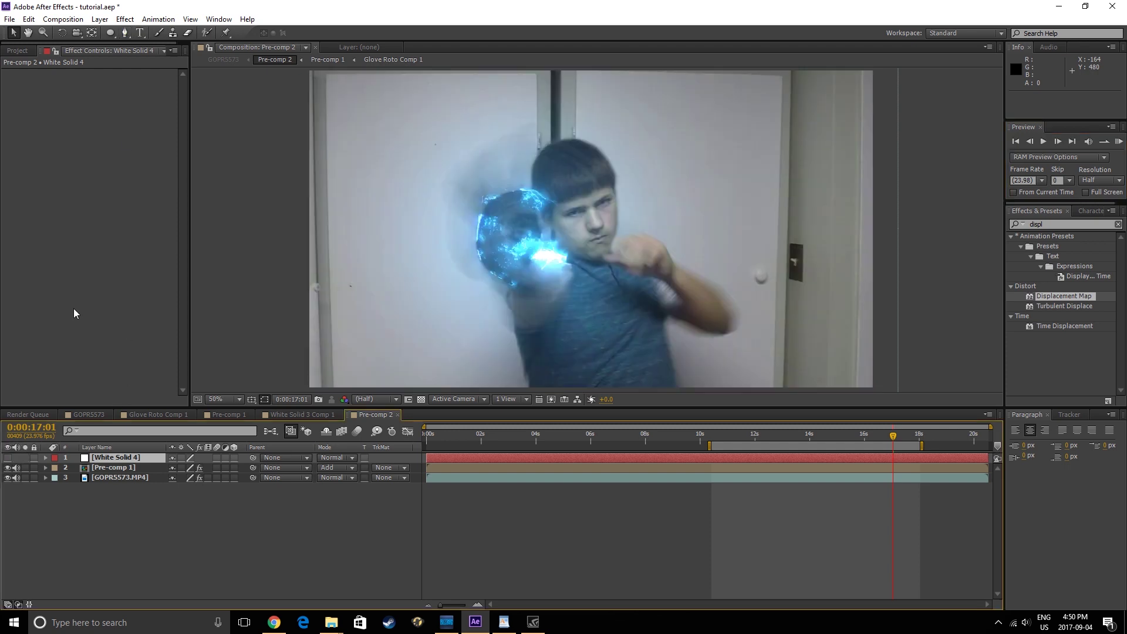
# Draw a spiky starburst mask around the glowing fist on White Solid 4 with the Pen tool, and show the layer
pyautogui.click(125, 32)
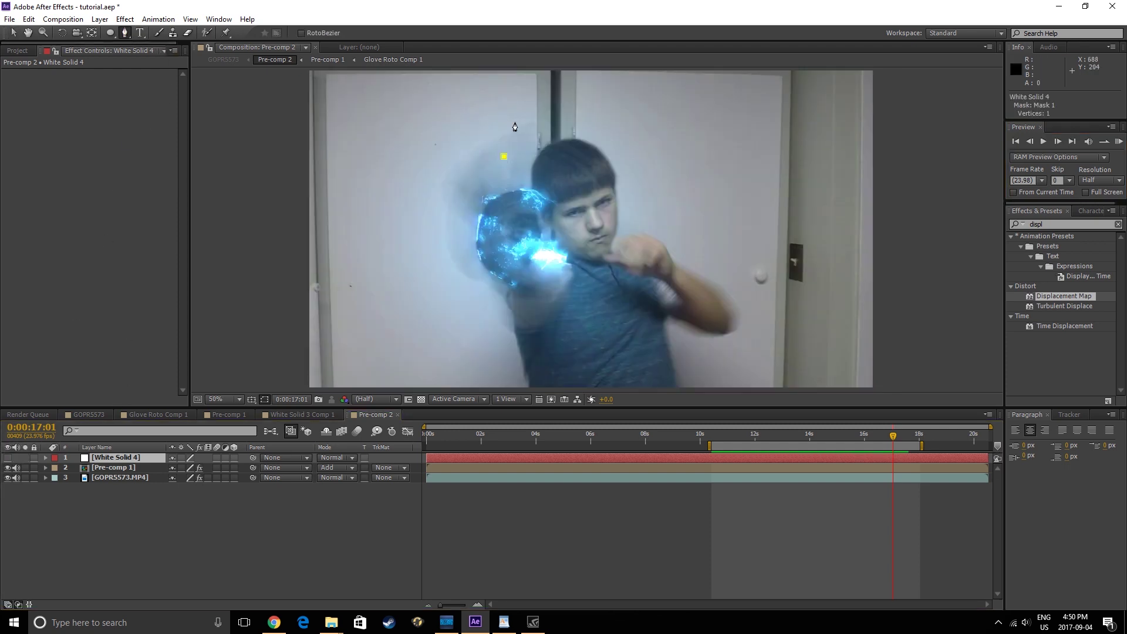
pyautogui.click(504, 156)
pyautogui.click(530, 85)
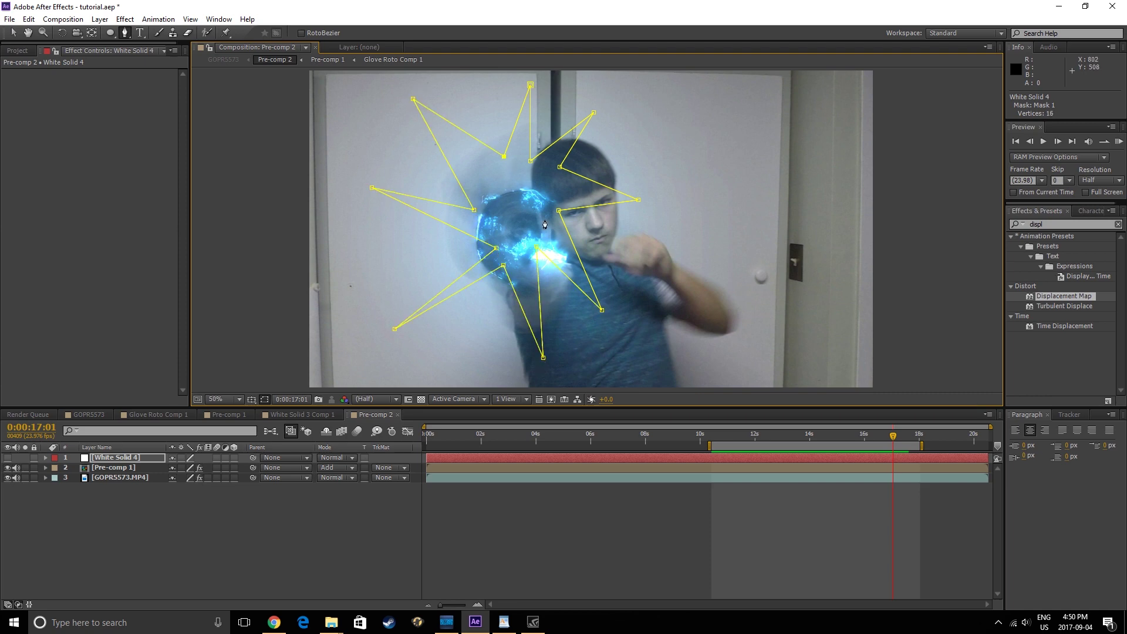
pyautogui.moveTo(504, 157); pyautogui.dragTo(502, 179)
pyautogui.click(7, 457)
pyautogui.click(300, 501)
# Set White Solid 4's Mask Feather to 100 pixels
pyautogui.click(107, 458)
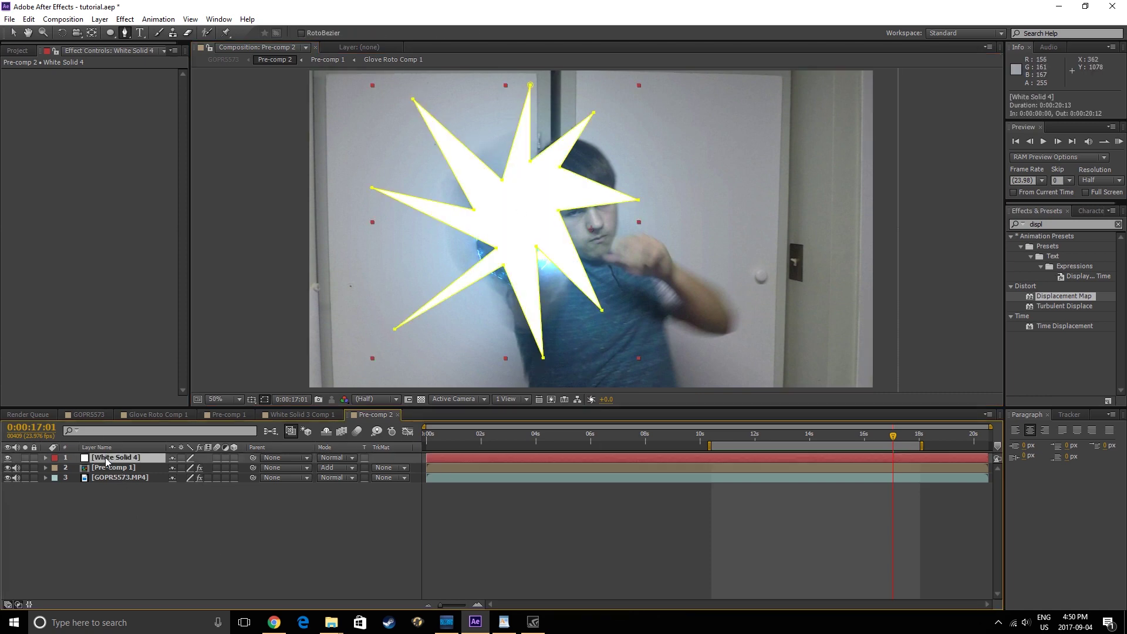
pyautogui.press('f')
pyautogui.click(194, 478)
pyautogui.write('100')
pyautogui.press('Return')
pyautogui.click(394, 531)
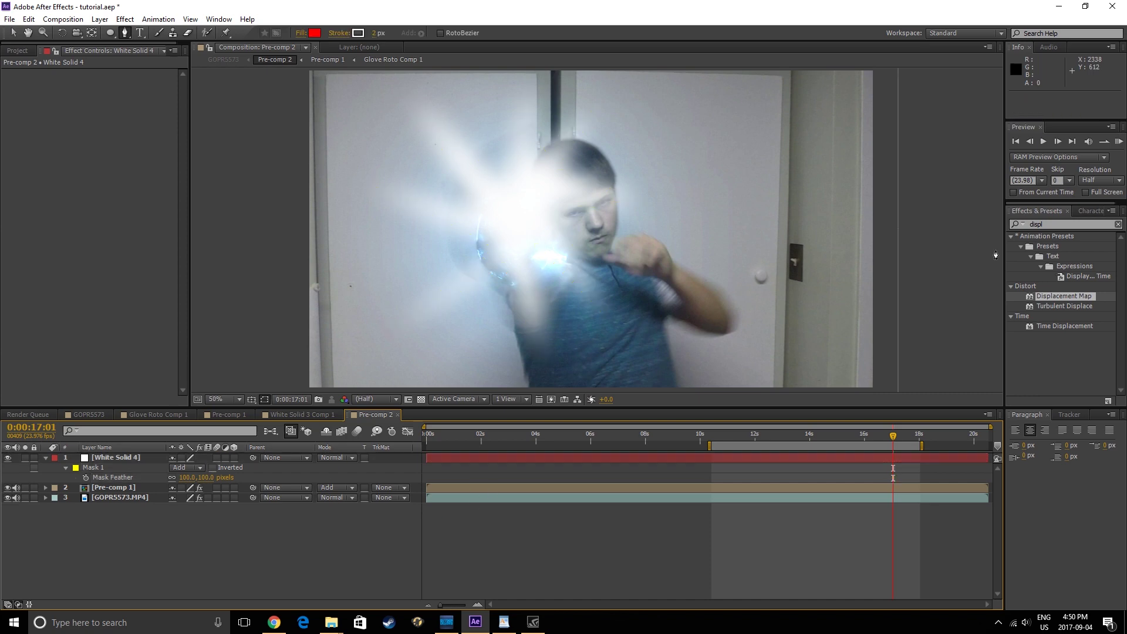
# Search the effects for "fract"
pyautogui.click(1033, 225)
pyautogui.write('fract')
pyautogui.click(1047, 287)
# Keyframe White Solid 4's Scale at 100% at 0:00:17:01 and enlarge the burst well beyond the frame at 0:00:17:05
pyautogui.click(117, 458)
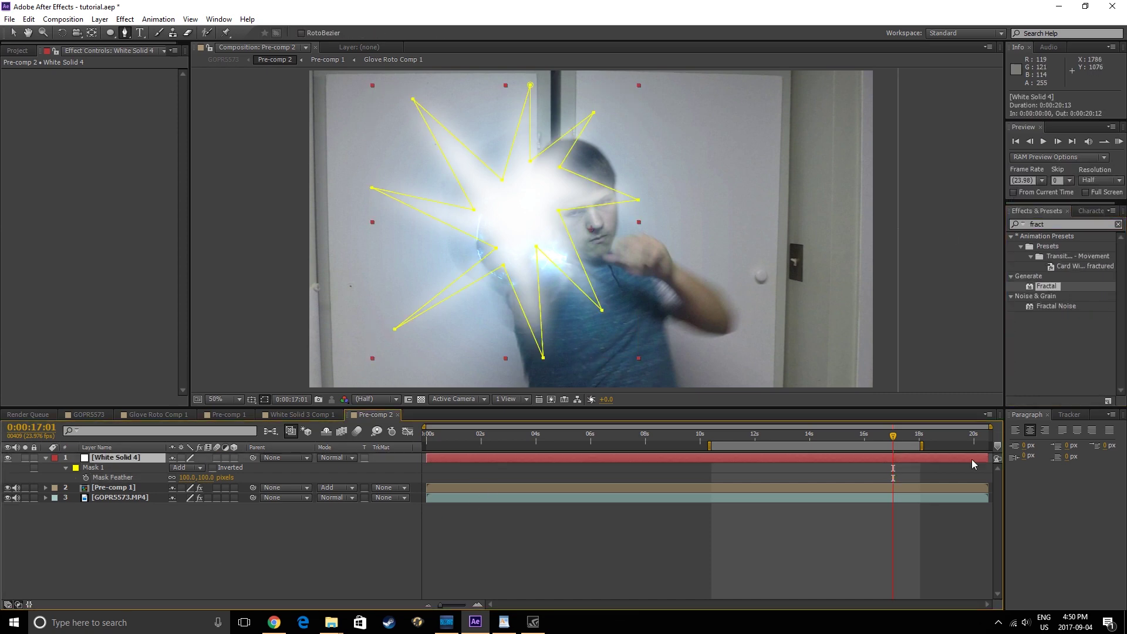
pyautogui.press('s')
pyautogui.click(76, 467)
pyautogui.click(1058, 142)
pyautogui.click(1058, 141)
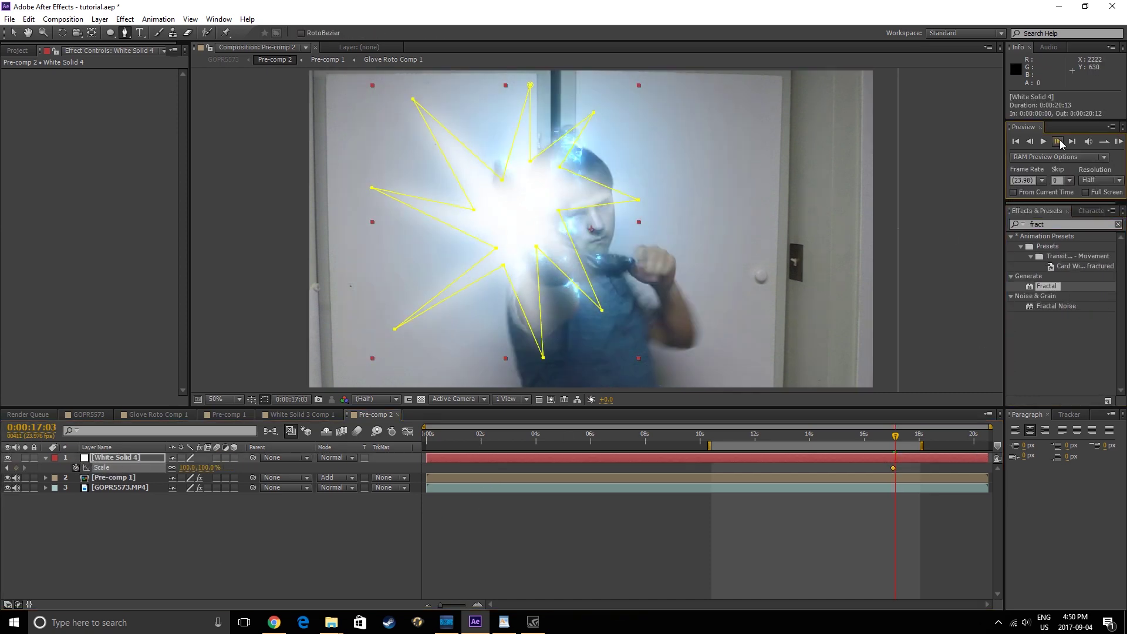
pyautogui.click(1059, 142)
pyautogui.click(1059, 142)
pyautogui.moveTo(203, 468); pyautogui.dragTo(506, 469)
# Keyframe White Solid 4's Position at 960, 540 at 0:00:17:01 and shift the enlarged burst to the right at 0:00:17:05
pyautogui.press('p')
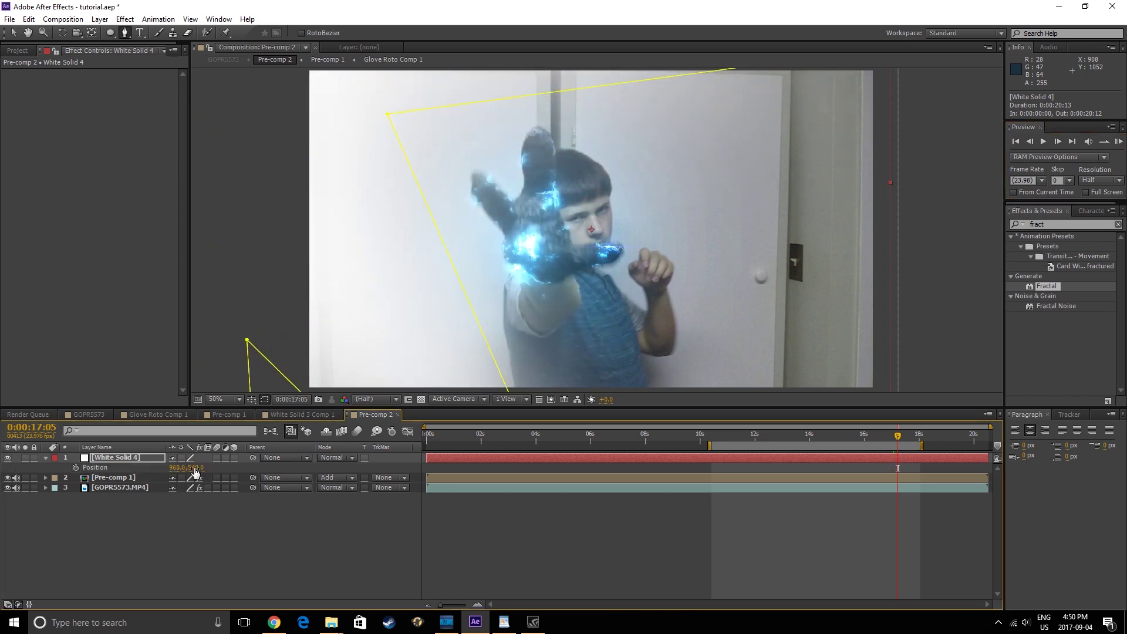
pyautogui.press('s')
pyautogui.click(1031, 142)
pyautogui.click(1030, 142)
pyautogui.click(1030, 142)
pyautogui.click(1031, 142)
pyautogui.press('p')
pyautogui.click(75, 468)
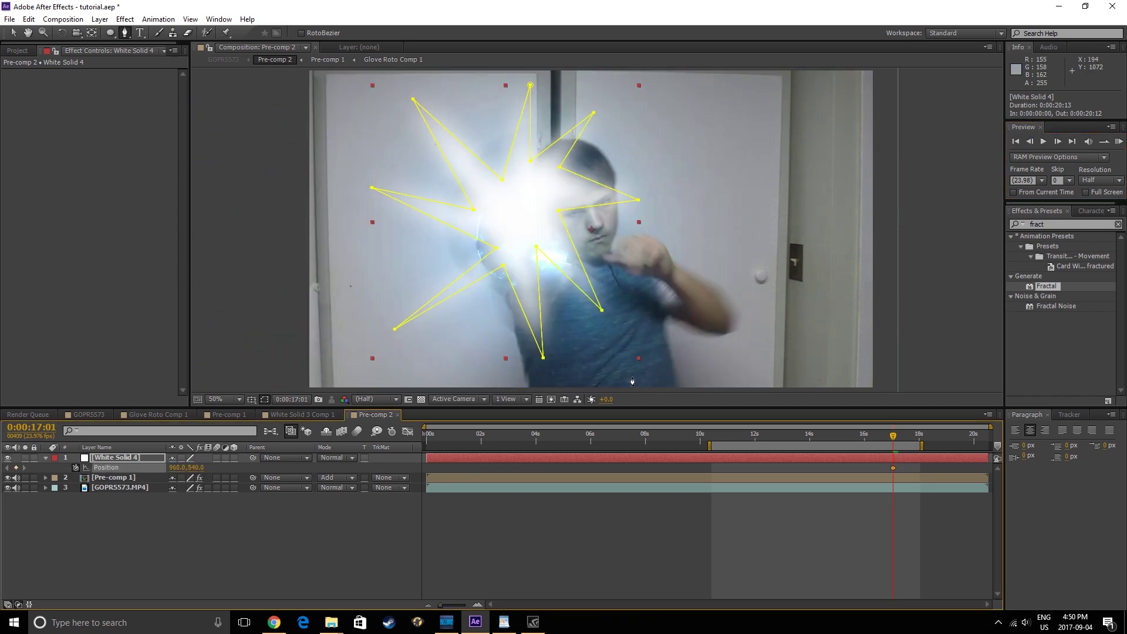
pyautogui.click(1059, 141)
pyautogui.click(1059, 141)
pyautogui.click(1058, 141)
pyautogui.click(1059, 141)
pyautogui.moveTo(194, 469); pyautogui.dragTo(1122, 464)
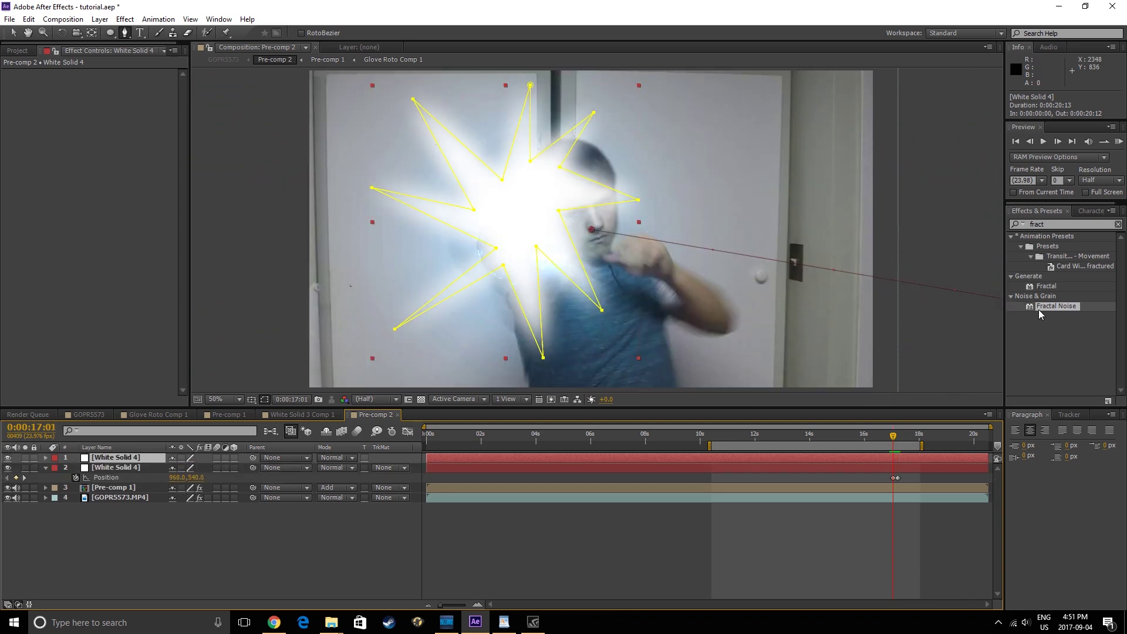
# Apply Fractal Noise to the lower of the two White Solid 4 layers
pyautogui.moveTo(1041, 314); pyautogui.dragTo(117, 467)
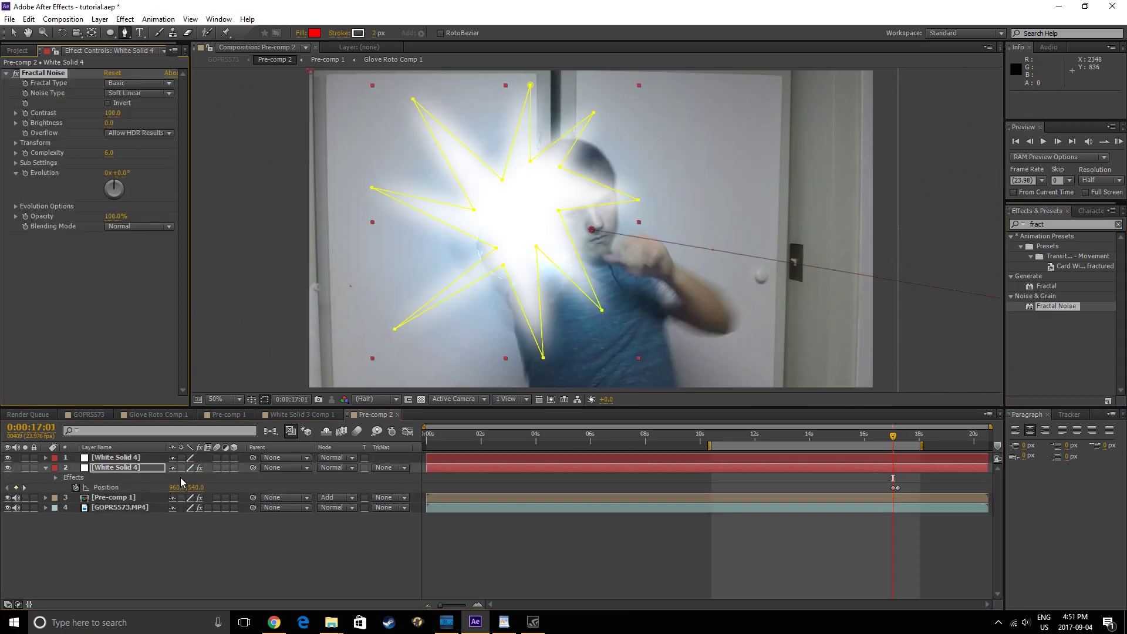
pyautogui.click(108, 460)
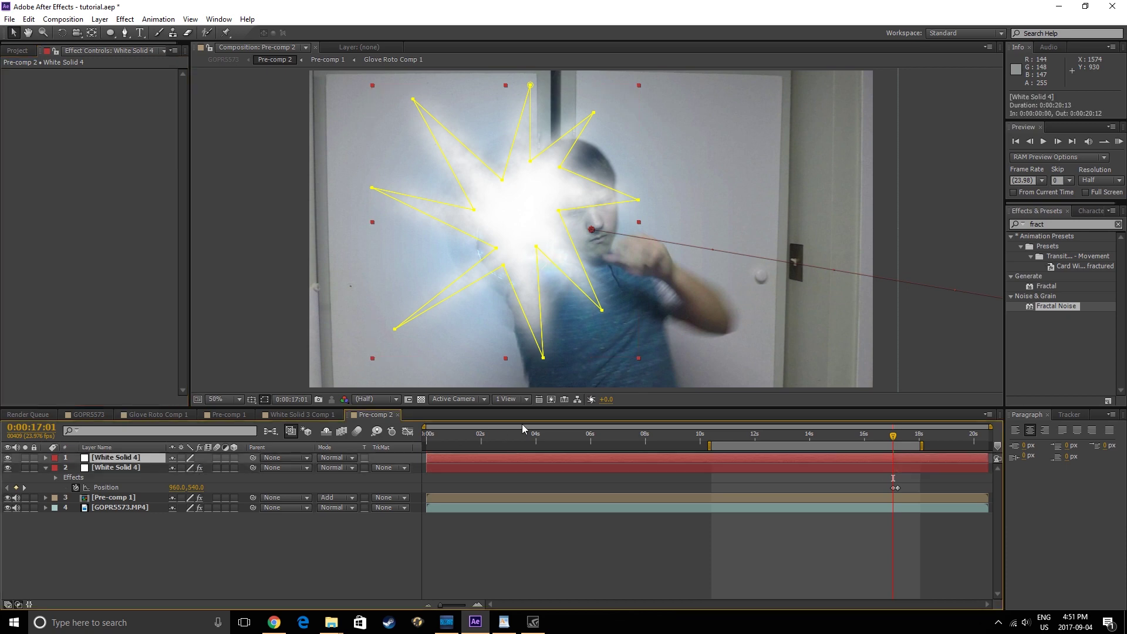
pyautogui.click(117, 467)
# Apply VC Color Vibrance to the lower White Solid 4 layer and set its color to blue 0096FF
pyautogui.doubleClick(1043, 223)
pyautogui.write('vc')
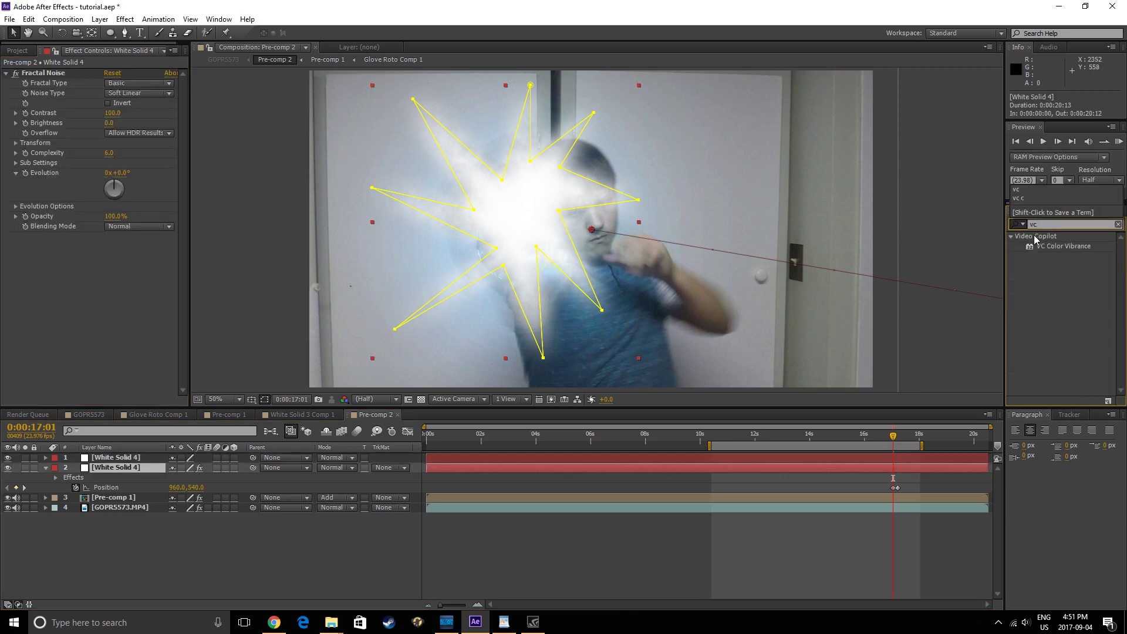
pyautogui.moveTo(1052, 246); pyautogui.dragTo(109, 260)
pyautogui.click(111, 246)
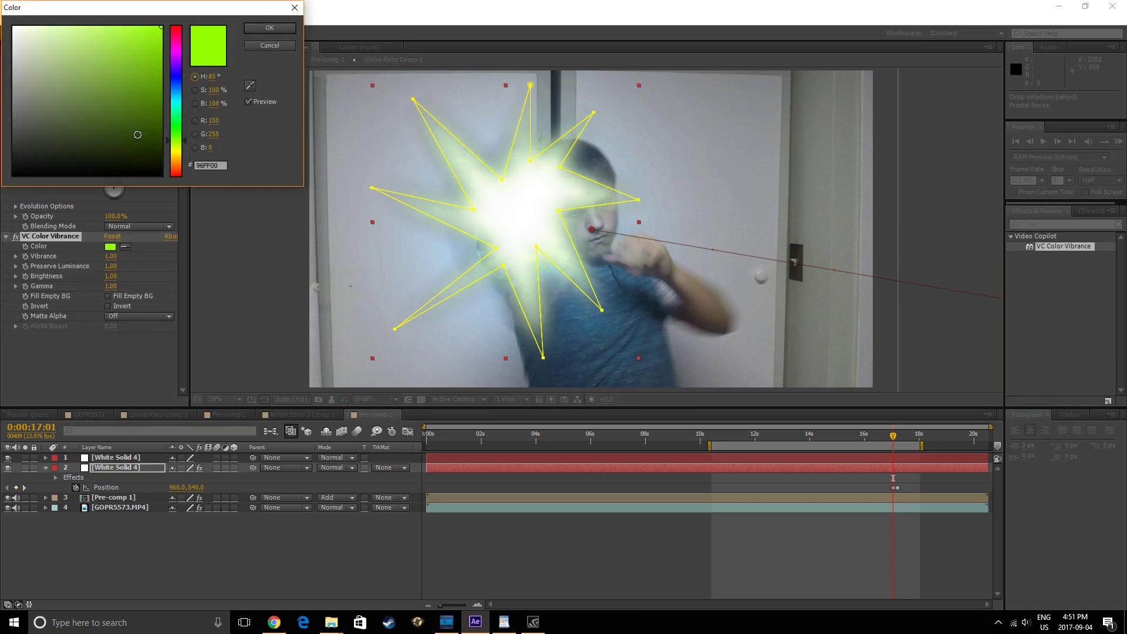
pyautogui.click(178, 94)
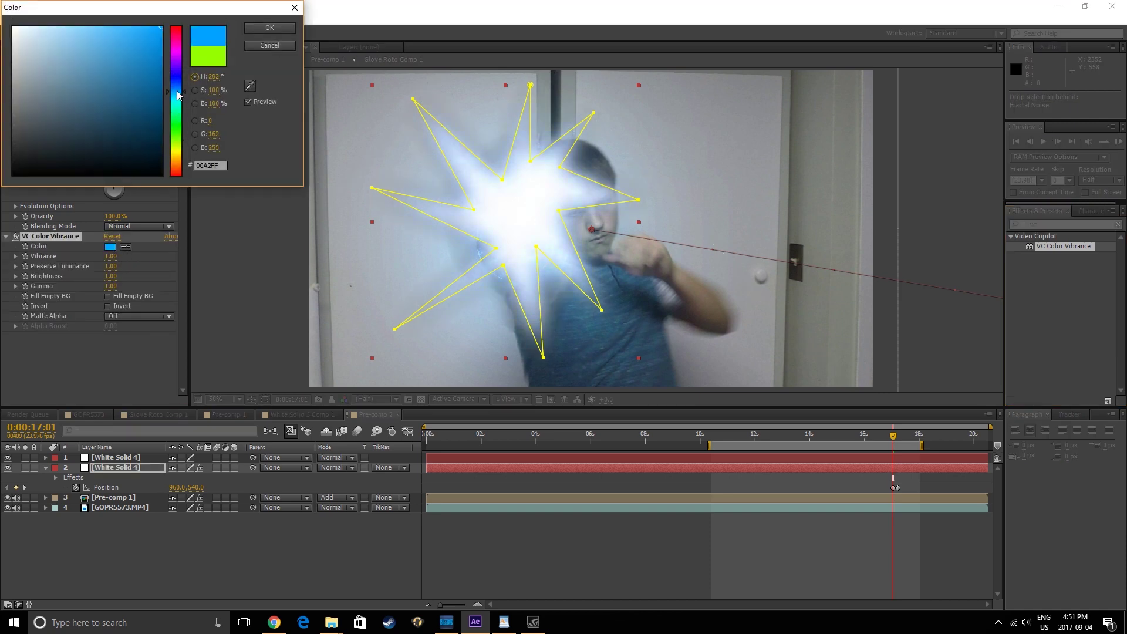
pyautogui.click(277, 28)
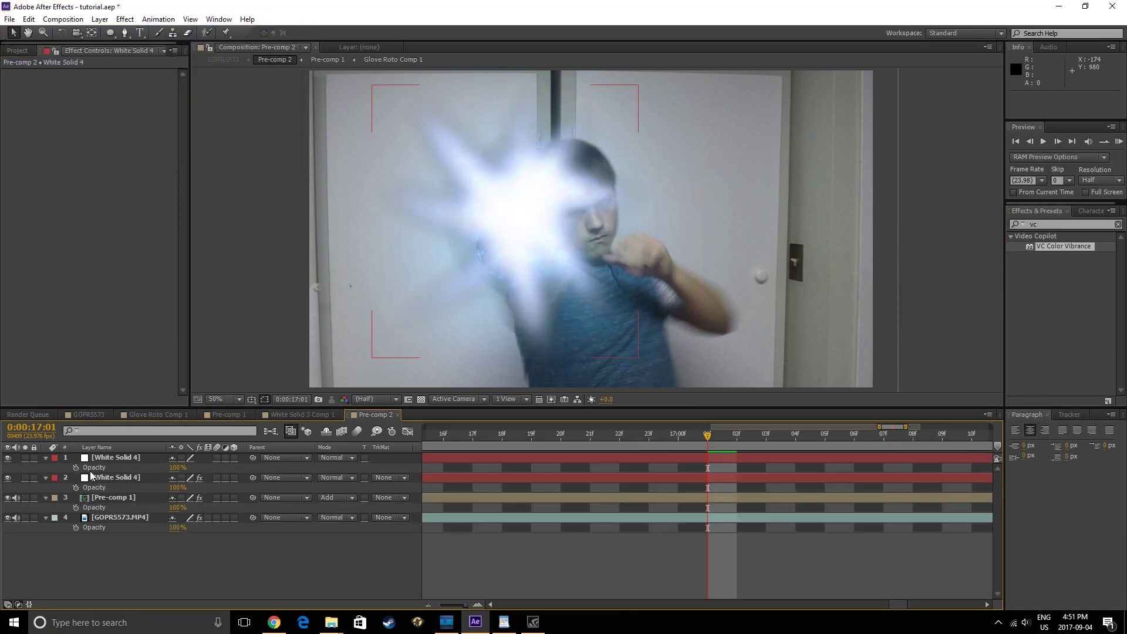
# Keyframe Opacity at 100% on both White Solid 4 layers and move these keyframes to 0:00:17:07
pyautogui.click(76, 468)
pyautogui.click(76, 487)
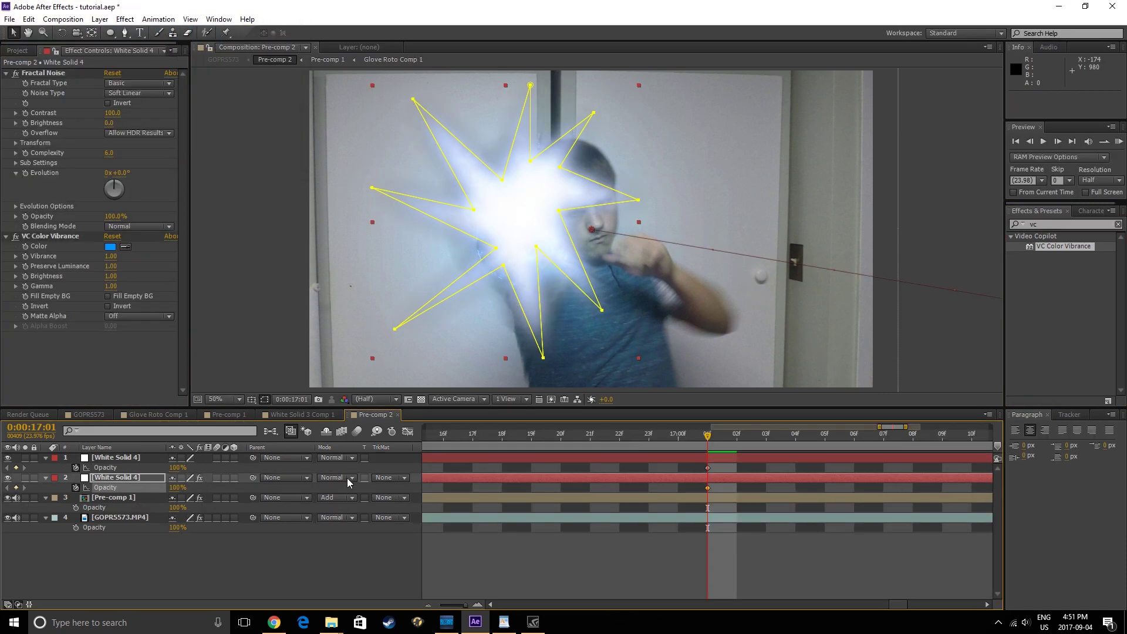
pyautogui.moveTo(715, 442); pyautogui.dragTo(884, 438)
pyautogui.moveTo(708, 468); pyautogui.dragTo(884, 477)
pyautogui.moveTo(708, 489); pyautogui.dragTo(883, 498)
# Keyframe both White Solid 4 layers' Opacity at 0% at 0:00:17:01
pyautogui.click(710, 442)
pyautogui.moveTo(175, 468); pyautogui.dragTo(66, 476)
pyautogui.moveTo(175, 488); pyautogui.dragTo(67, 495)
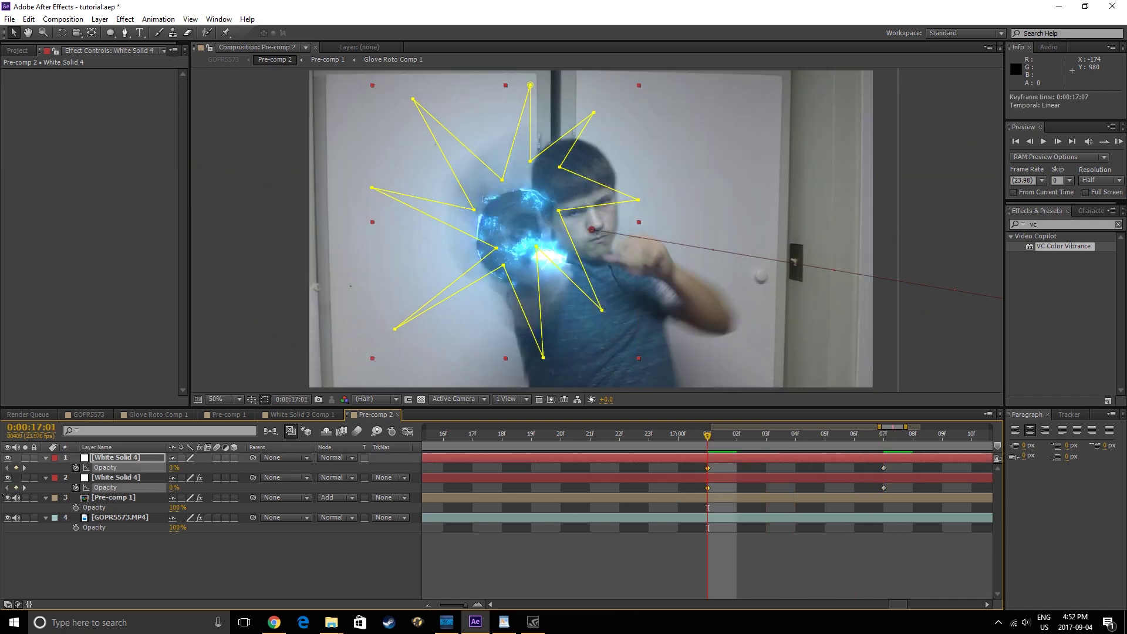
# Preview the flash and shift the upper White Solid 4's Opacity keyframes so that the last one falls at 0:00:17:15
pyautogui.click(758, 552)
pyautogui.press('space')
pyautogui.moveTo(758, 444); pyautogui.dragTo(760, 496)
pyautogui.click(454, 605)
pyautogui.doubleClick(776, 443)
pyautogui.moveTo(774, 437); pyautogui.dragTo(832, 473)
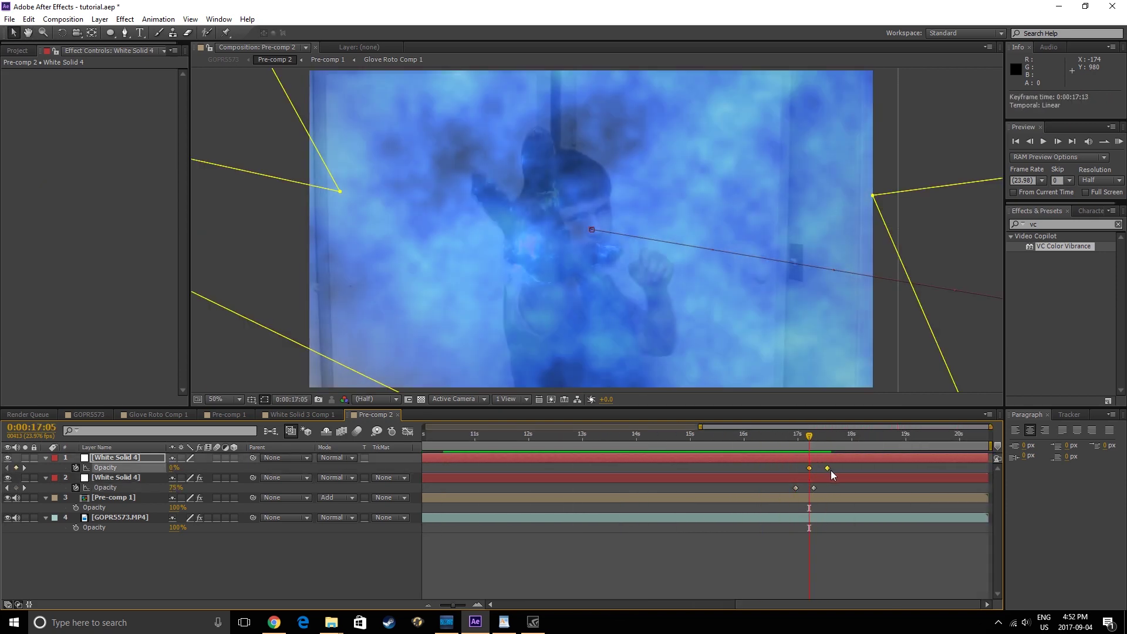
# Set the blending mode of both White Solid 4 layers to Add
pyautogui.click(337, 458)
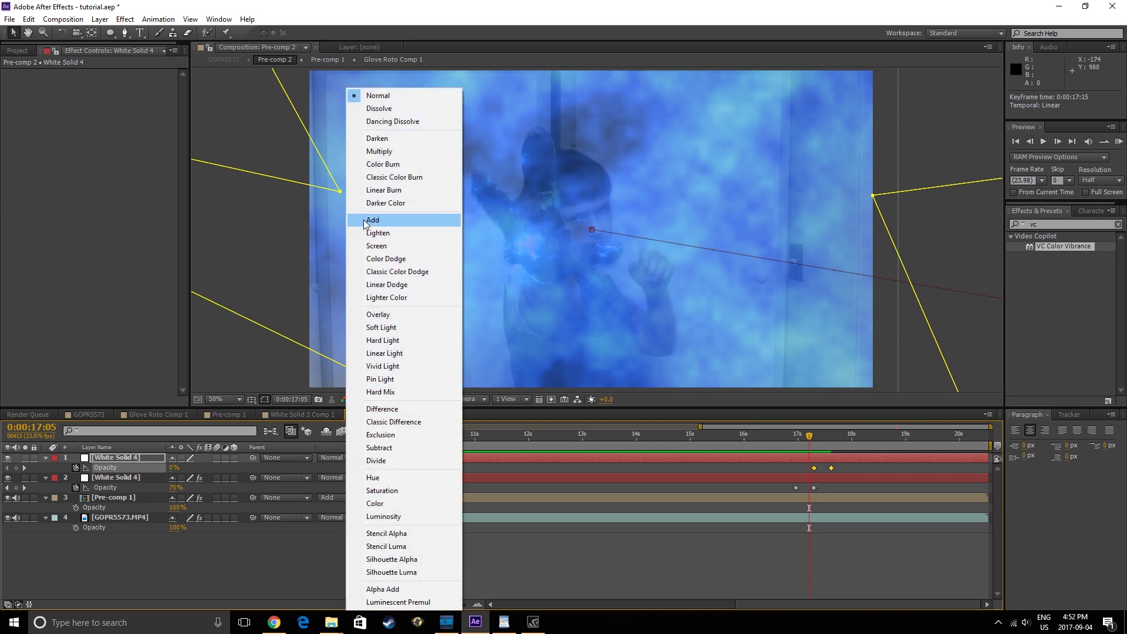
pyautogui.click(376, 220)
pyautogui.click(335, 477)
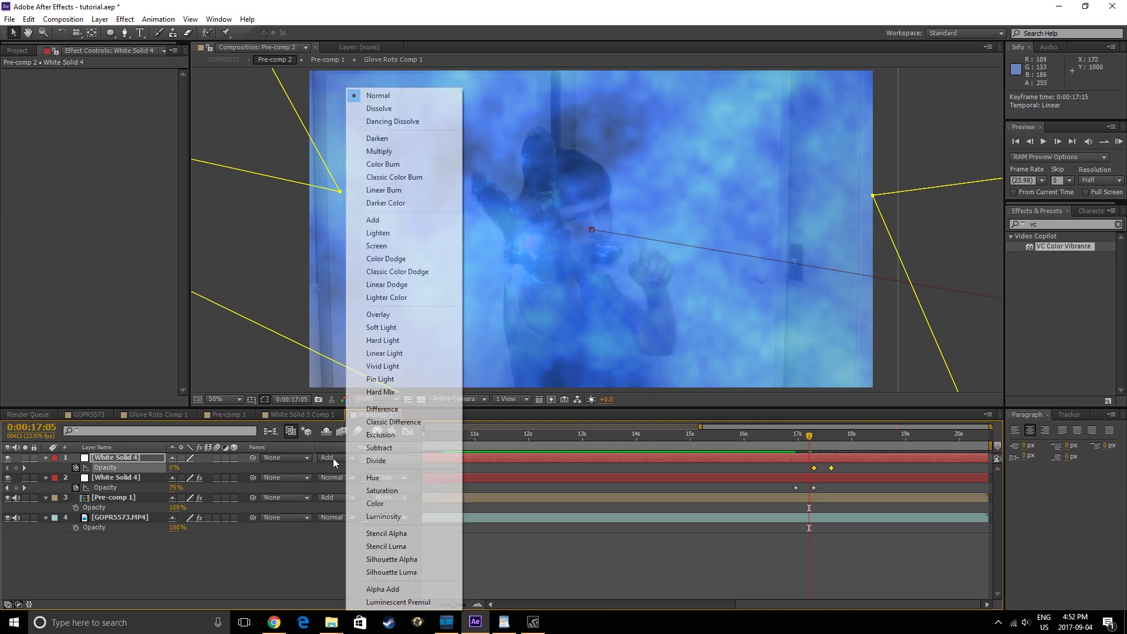
pyautogui.click(371, 220)
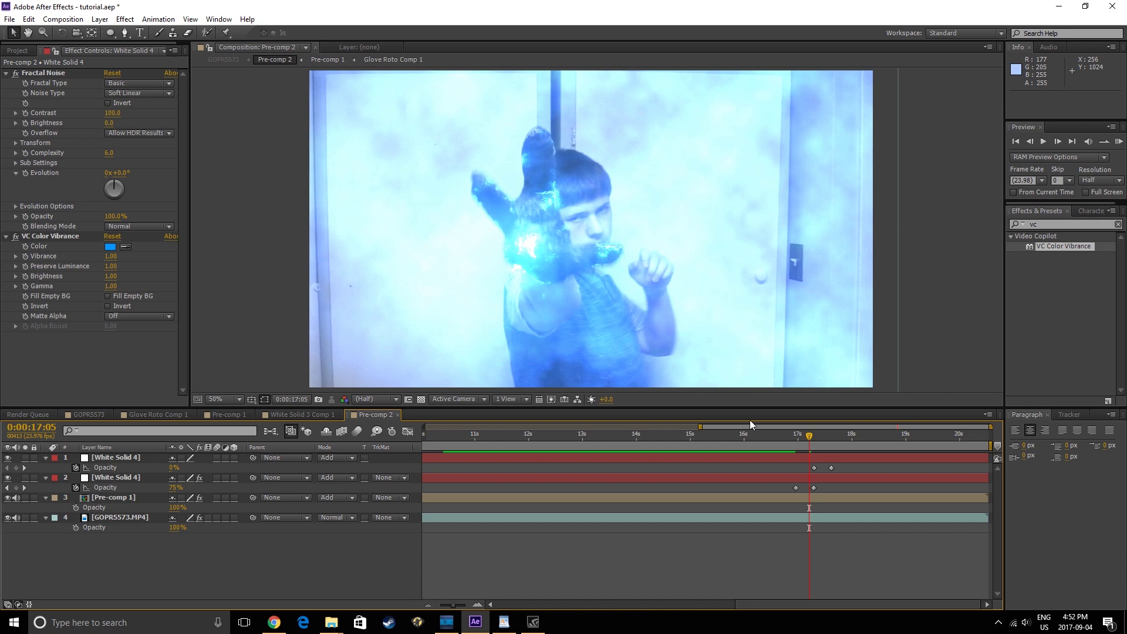
# Preview the energy flash from 0:00:16:15 and show the full composition duration in the timeline
pyautogui.click(777, 435)
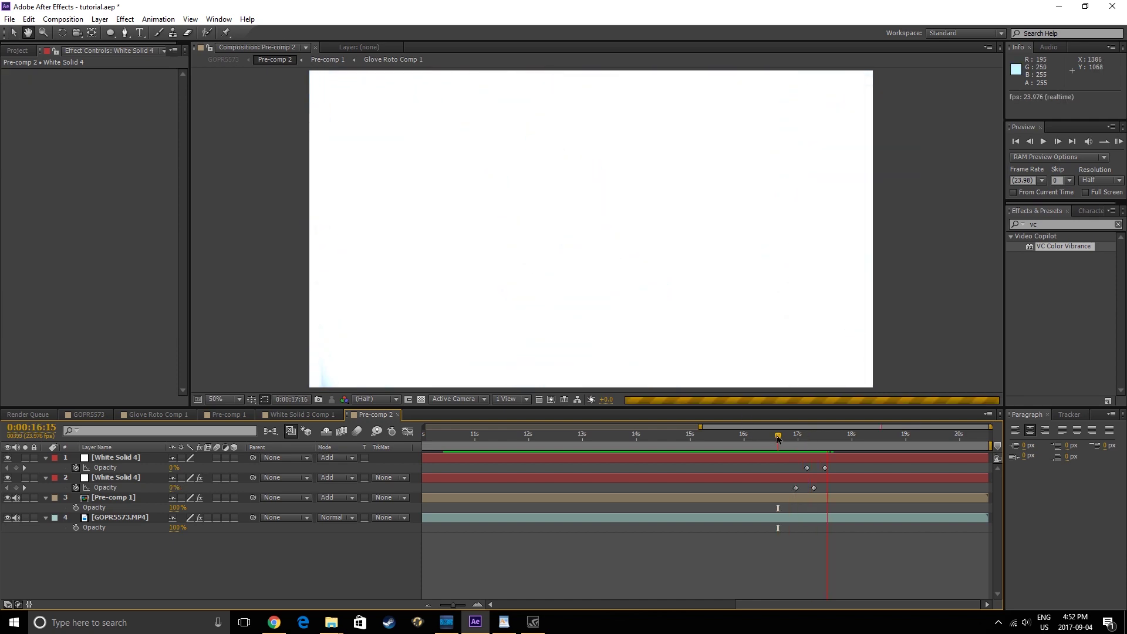
pyautogui.press('space')
pyautogui.moveTo(453, 604); pyautogui.dragTo(428, 613)
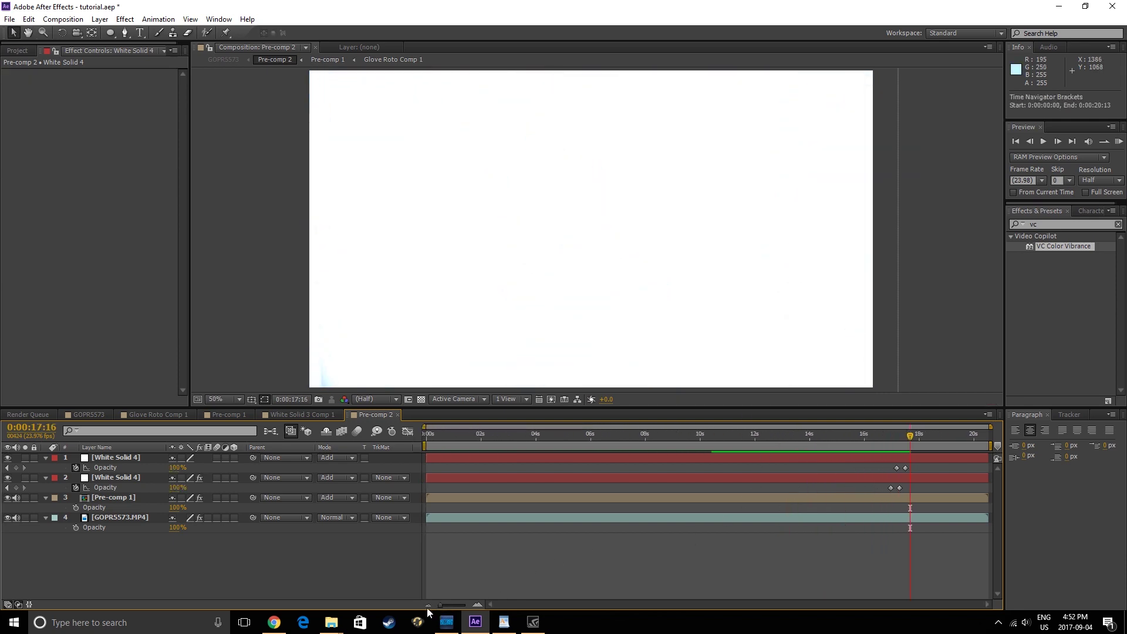